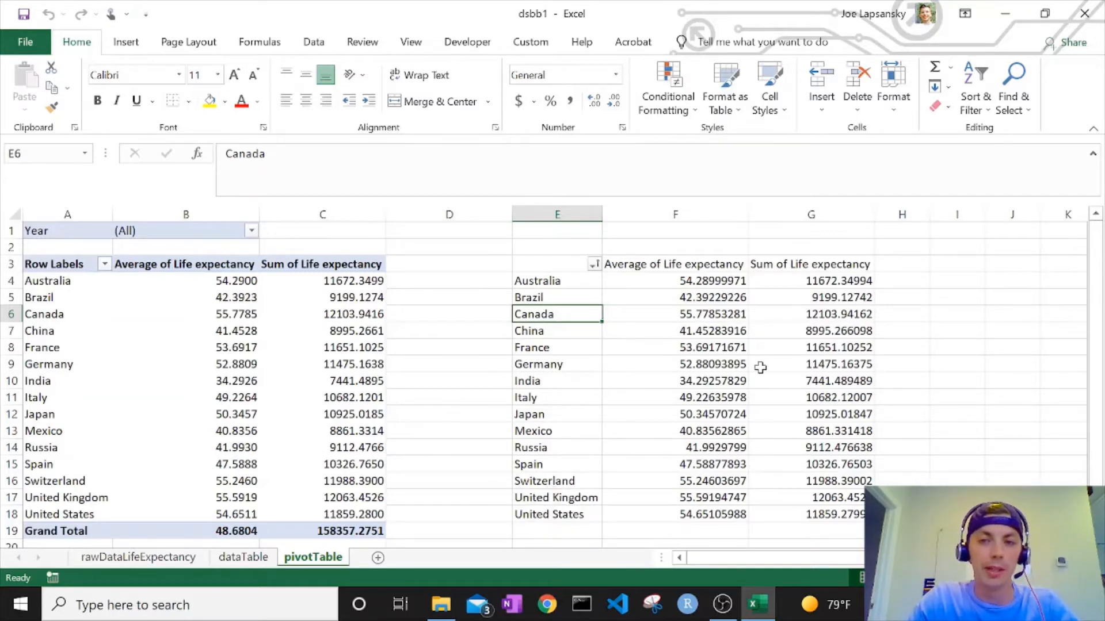
{"action": "left_click", "coordinate": [728, 279]}
{"action": "left_click", "coordinate": [957, 282]}
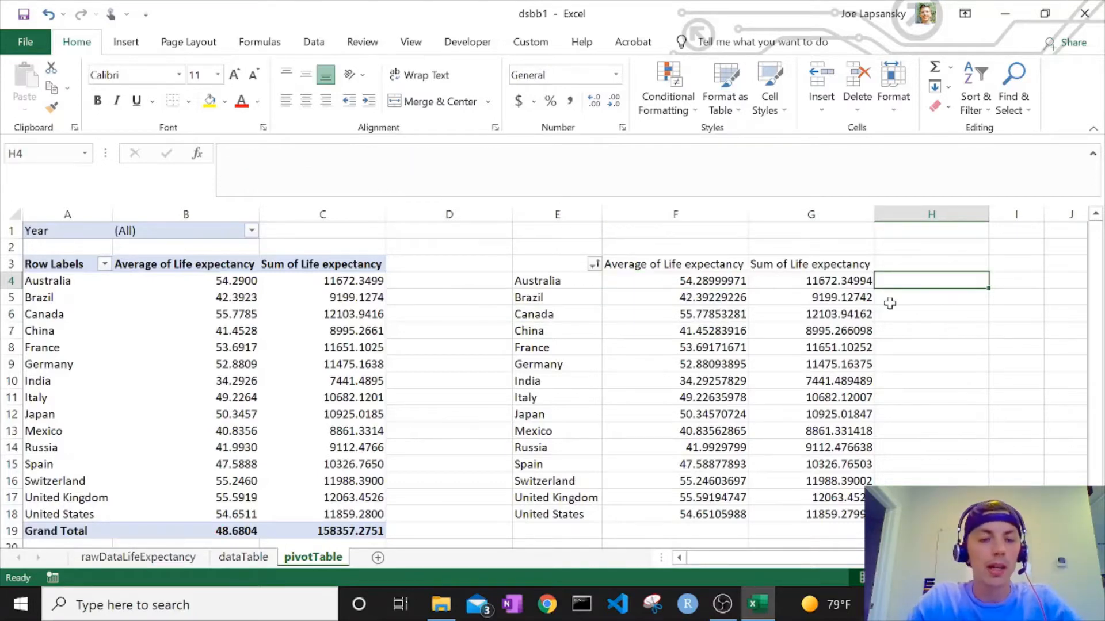
- Add a new worksheet after pivotTable and name it vlookup
{"action": "left_click", "coordinate": [378, 558]}
{"action": "double_click", "coordinate": [374, 558]}
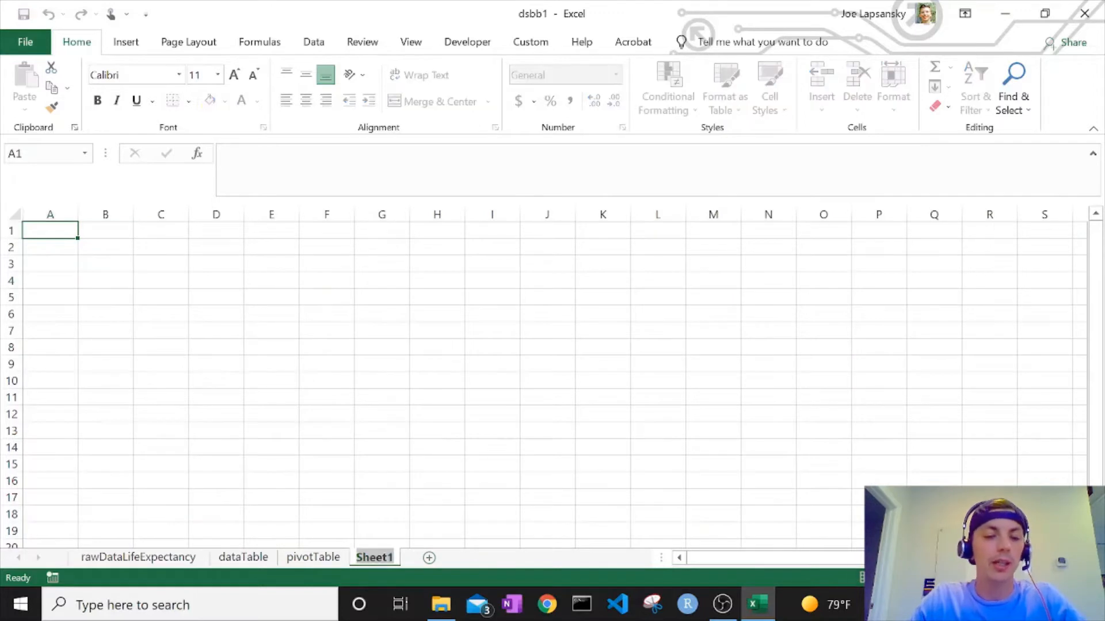
{"action": "type", "text": "vloo"}
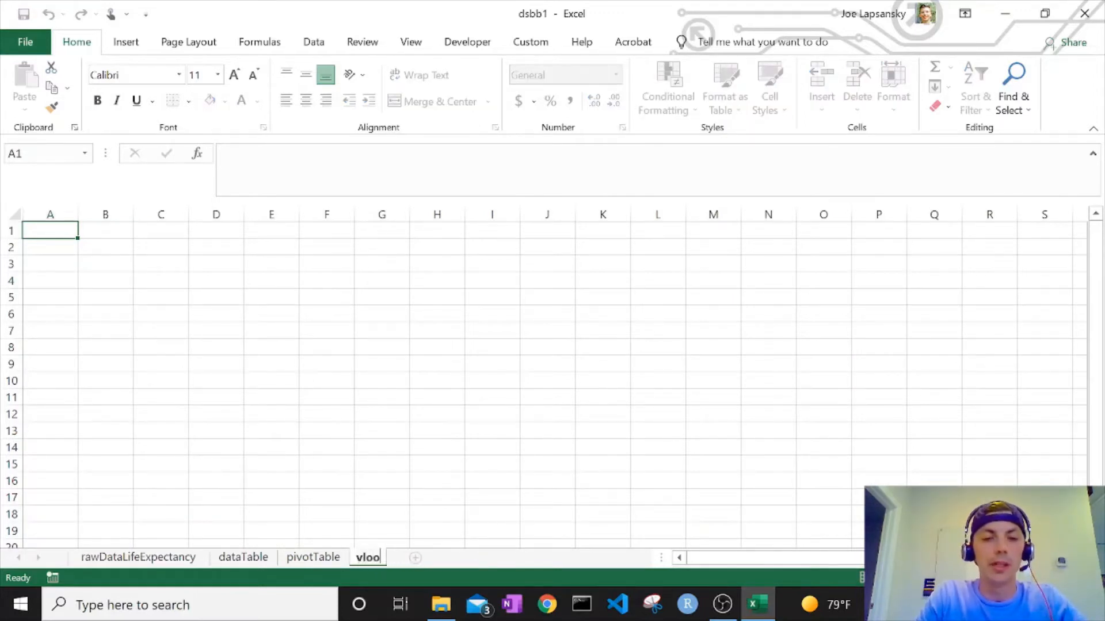
{"action": "type", "text": "kup"}
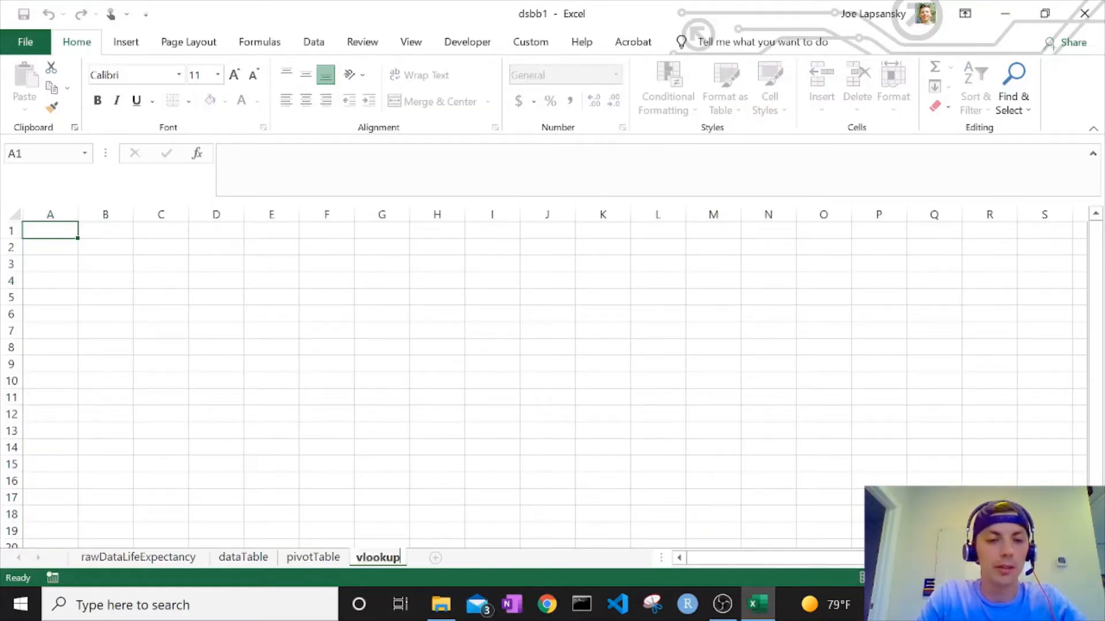
{"action": "key", "text": "Return"}
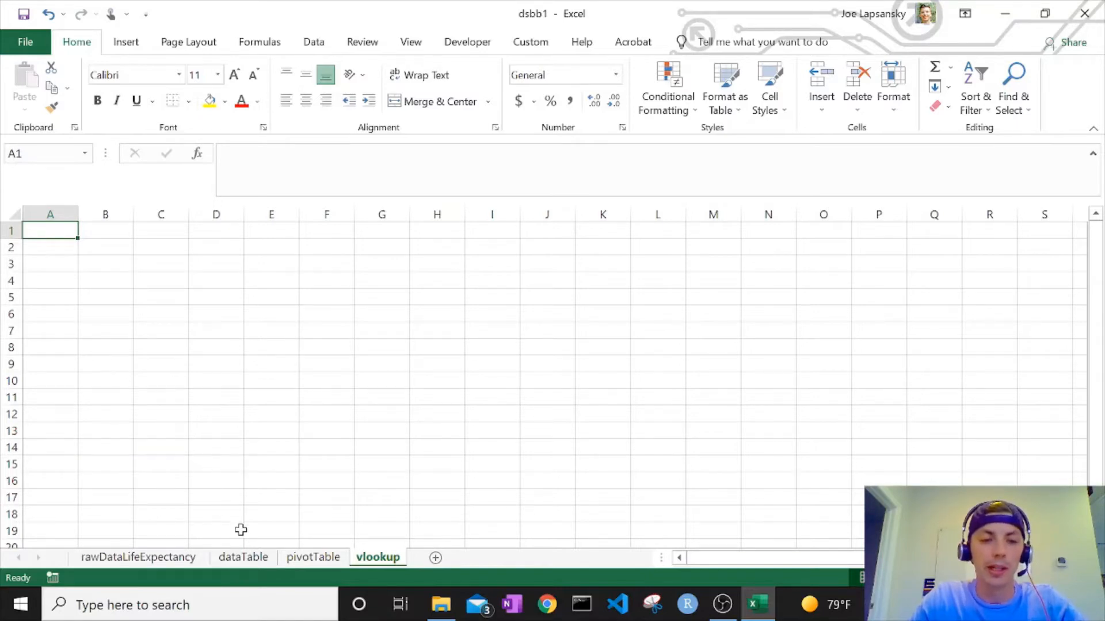
- Copy all Entity values below the header on the dataTable sheet and paste them as values at A1 of the vlookup sheet
{"action": "left_click", "coordinate": [246, 558]}
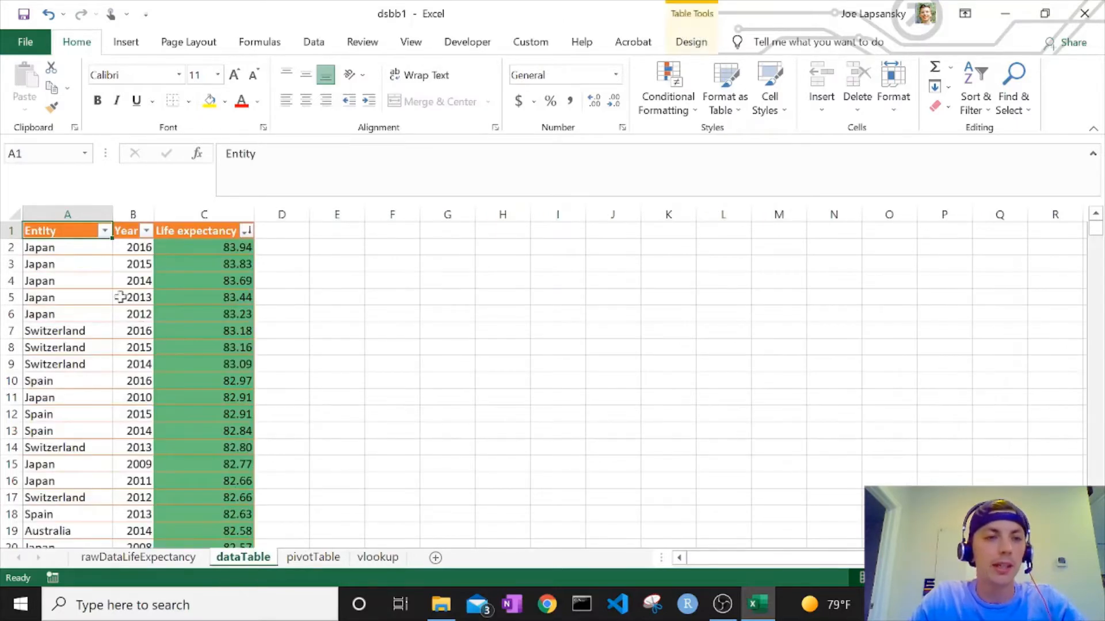
{"action": "left_click", "coordinate": [85, 249]}
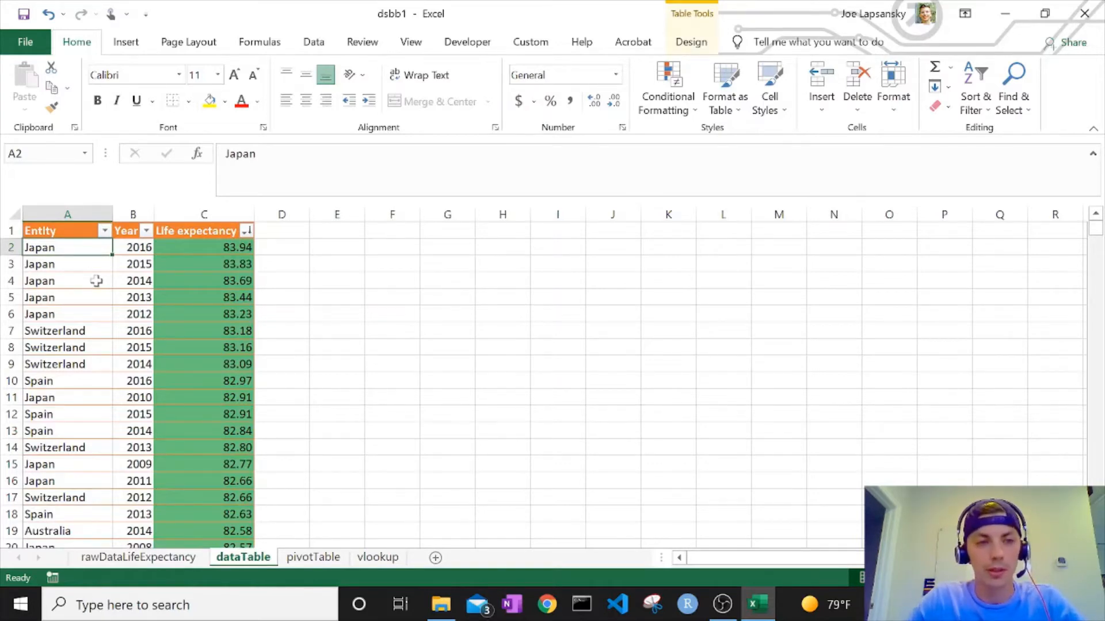
{"action": "key", "text": "ctrl+shift+Down"}
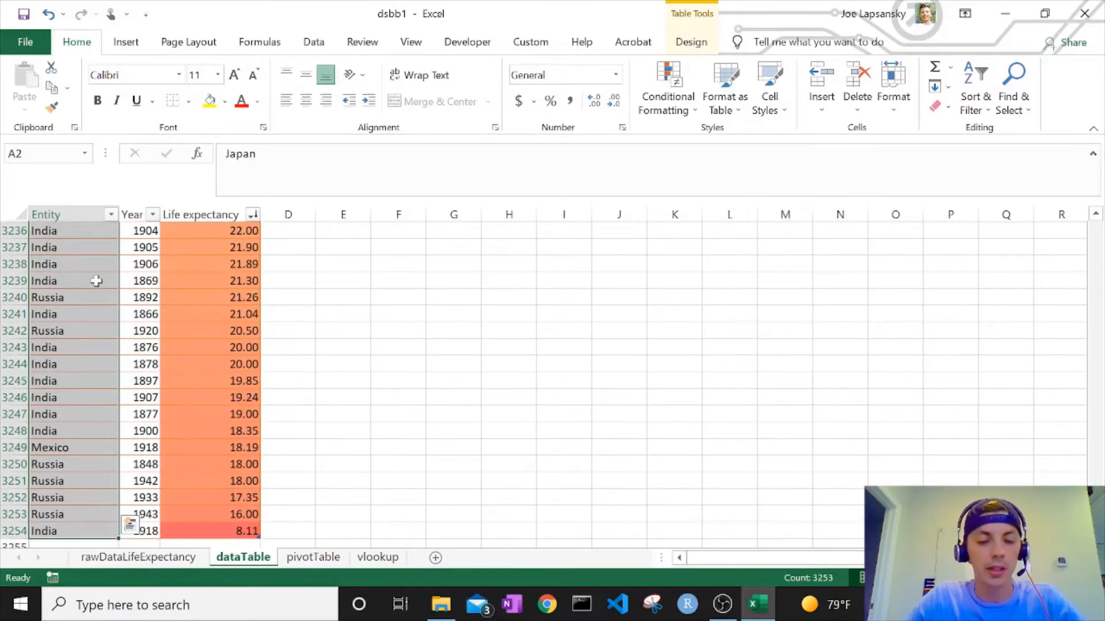
{"action": "key", "text": "ctrl+c"}
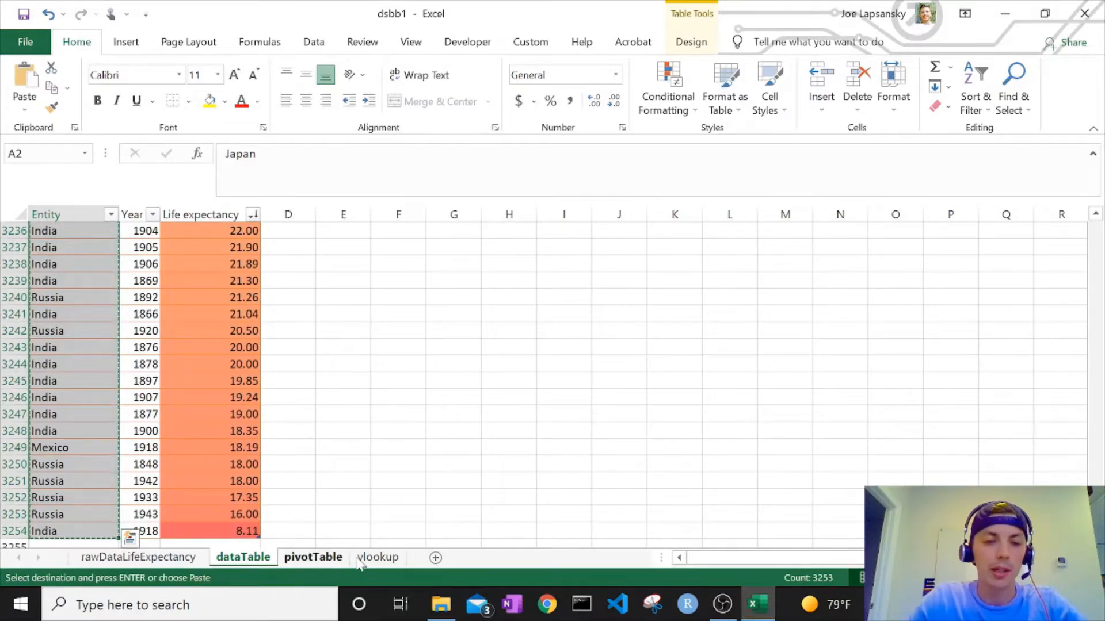
{"action": "left_click", "coordinate": [375, 558]}
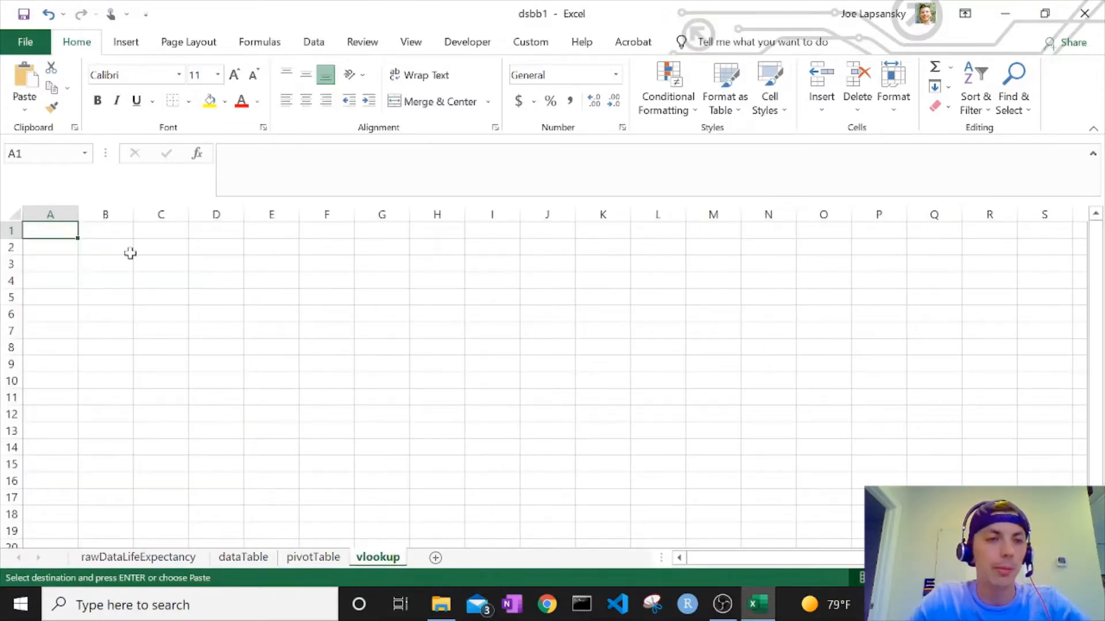
{"action": "right_click", "coordinate": [44, 230]}
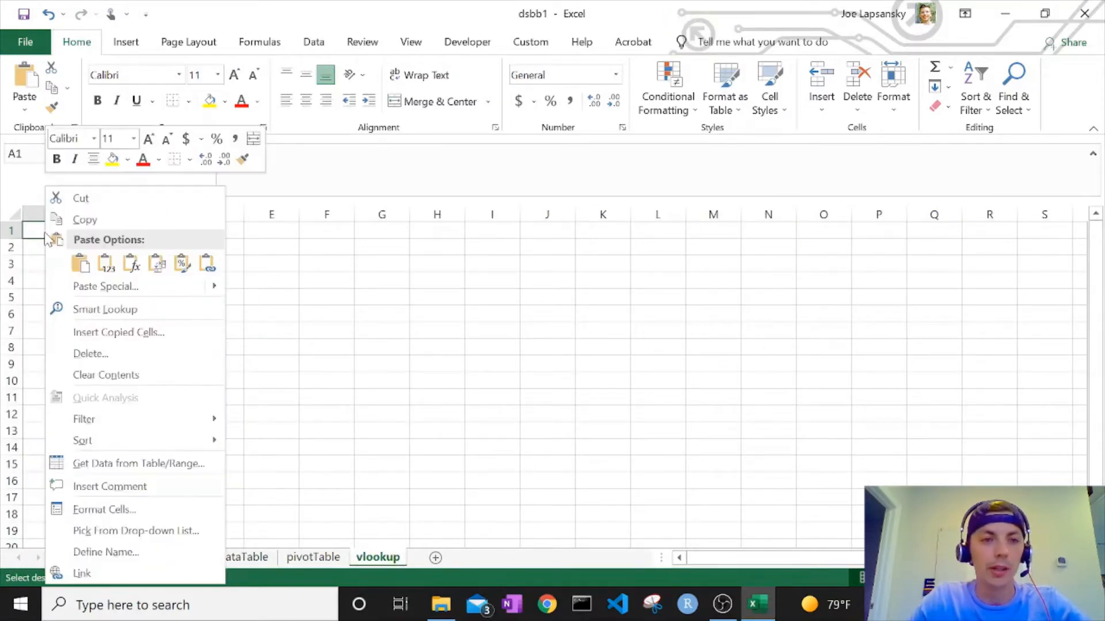
{"action": "left_click", "coordinate": [107, 266]}
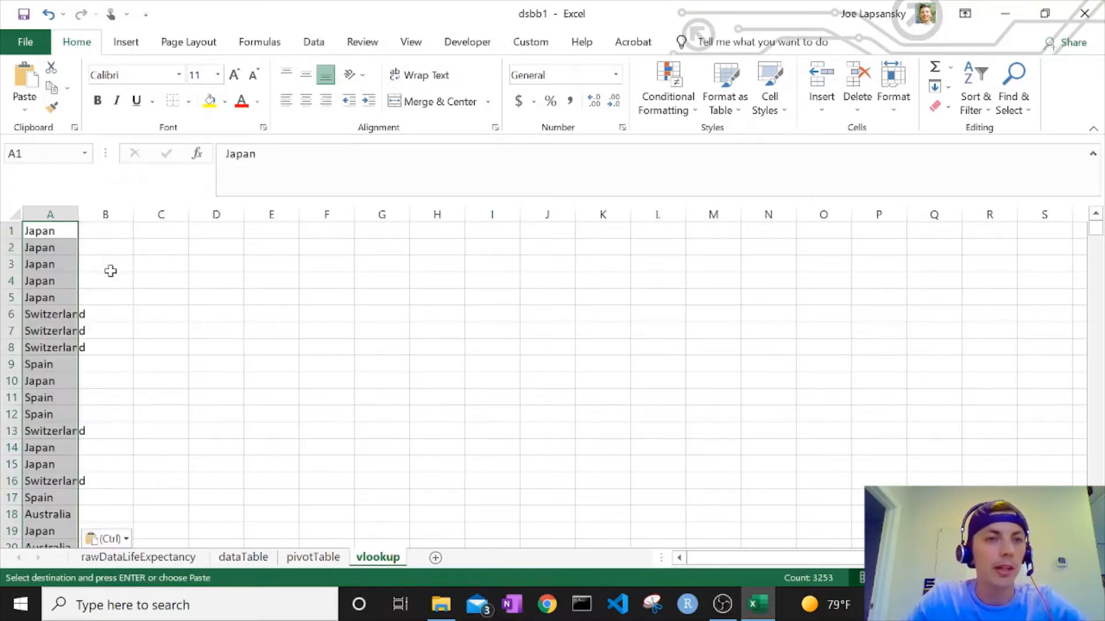
- Remove the duplicate countries from column A, treating the data as having no header, and fit the column width to its contents
{"action": "left_click", "coordinate": [305, 46]}
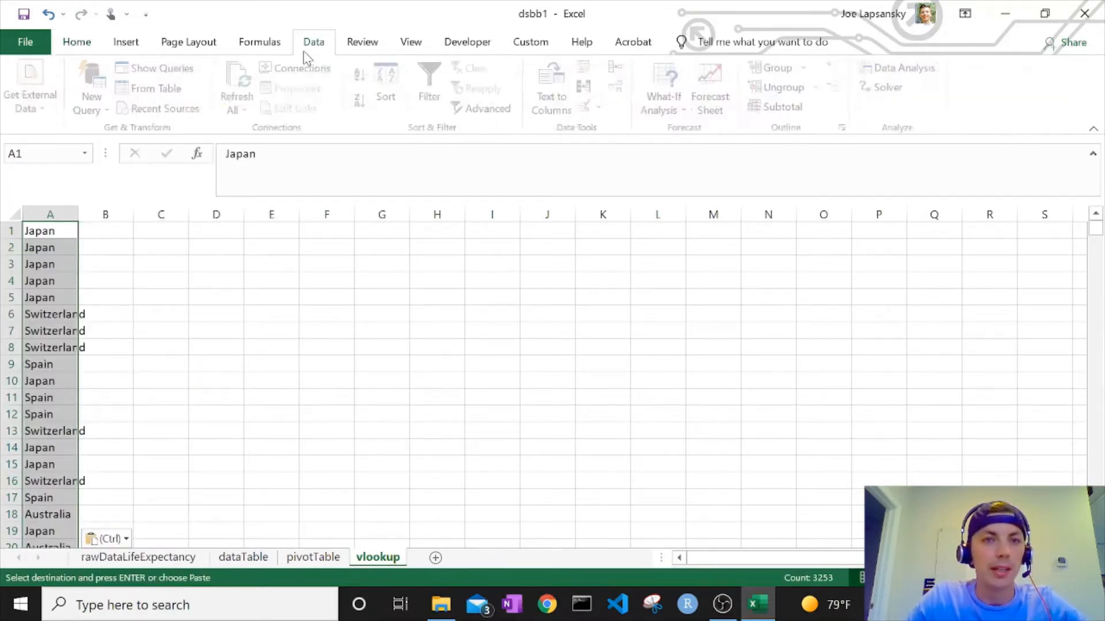
{"action": "left_click", "coordinate": [587, 87]}
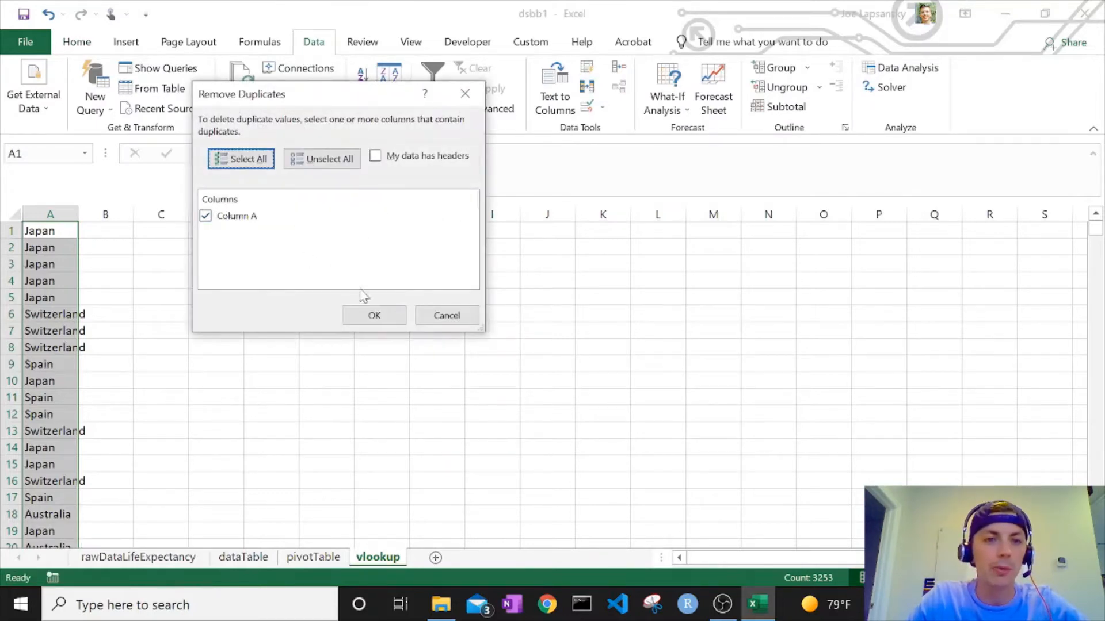
{"action": "left_click", "coordinate": [371, 315]}
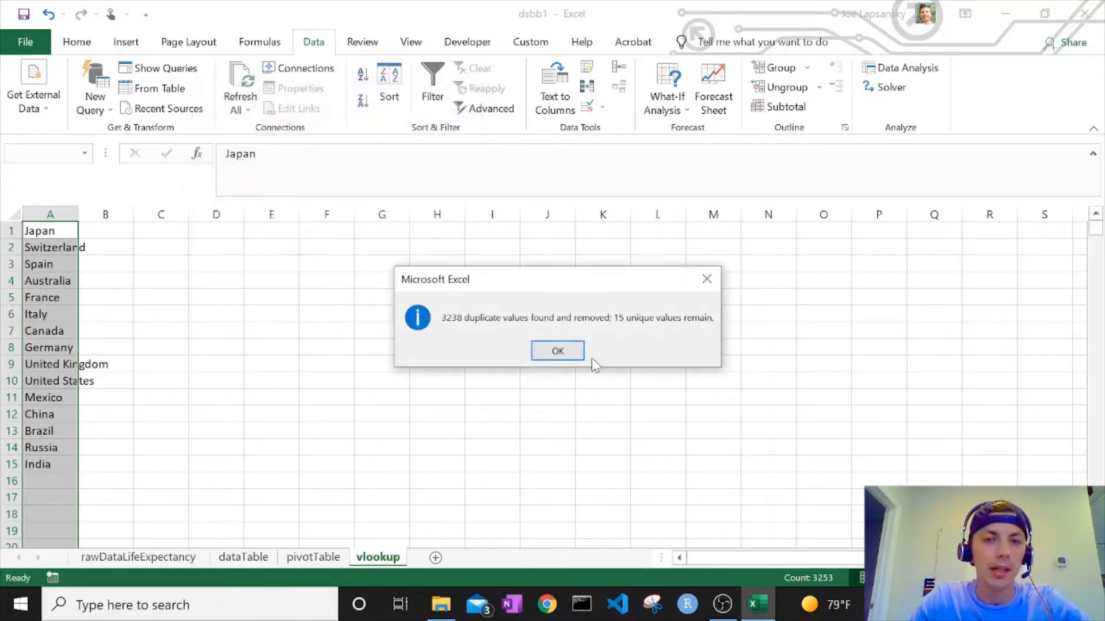
{"action": "left_click", "coordinate": [557, 351]}
{"action": "left_click", "coordinate": [55, 231]}
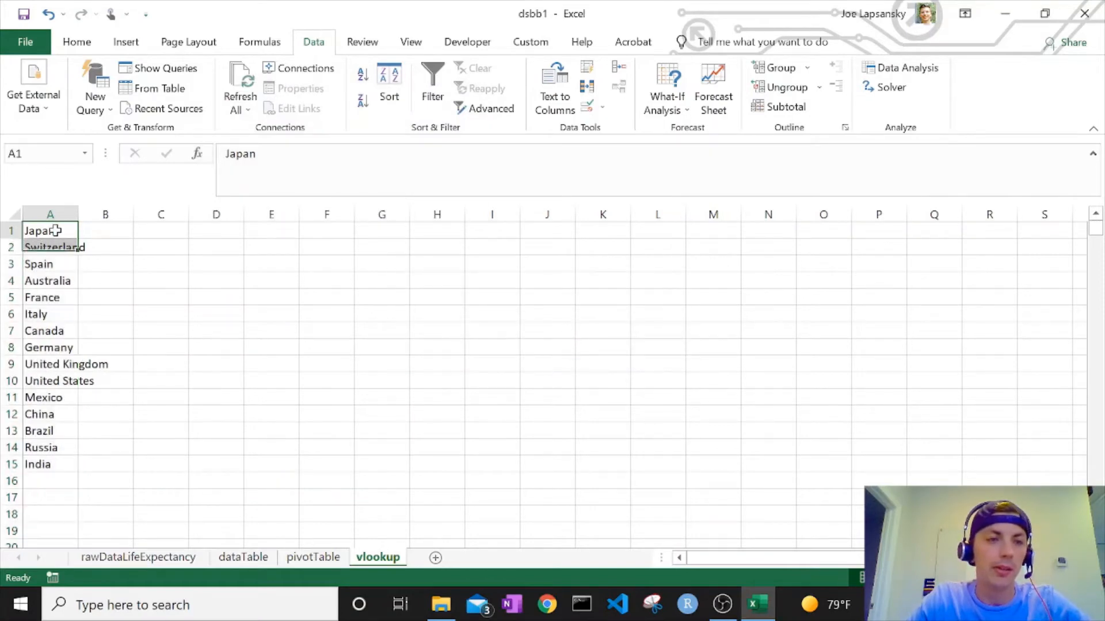
{"action": "double_click", "coordinate": [77, 211]}
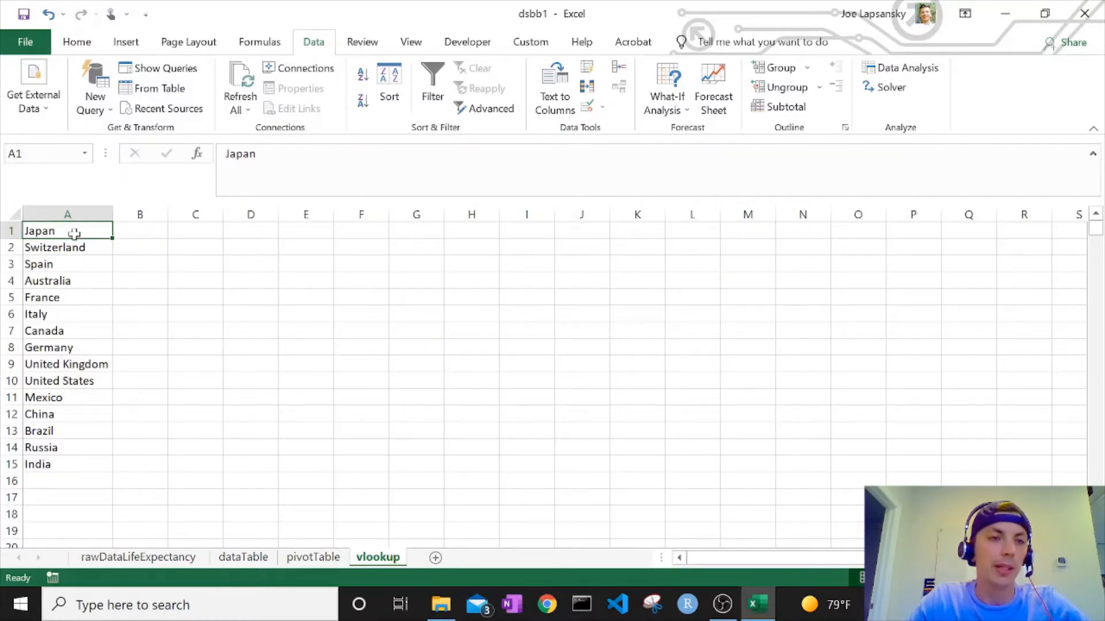
- Start a VLOOKUP formula in B1 with $A1 as the lookup value, locking only the column
{"action": "left_click", "coordinate": [136, 230]}
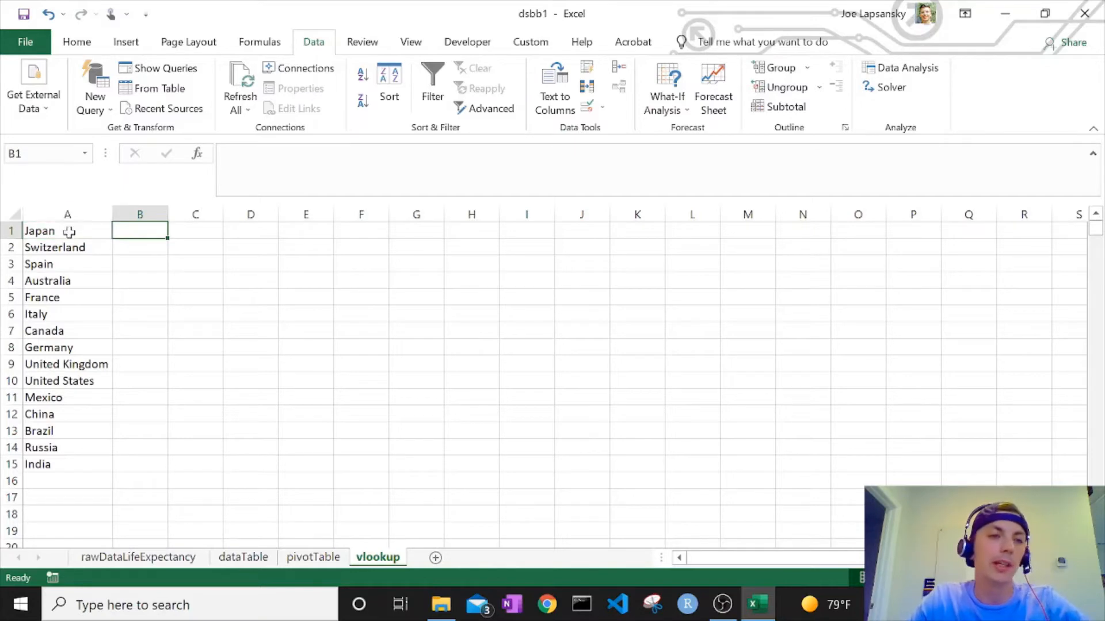
{"action": "mouse_move", "coordinate": [67, 230]}
{"action": "left_mouse_down"}
{"action": "mouse_move", "coordinate": [63, 341]}
{"action": "mouse_move", "coordinate": [69, 217]}
{"action": "left_mouse_up"}
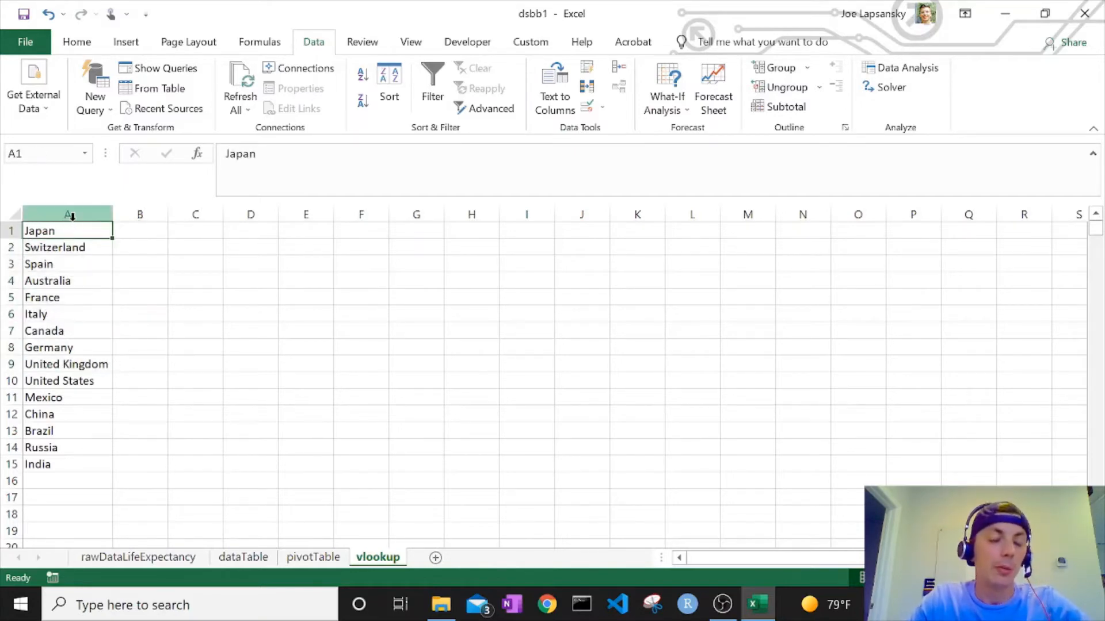
{"action": "left_click", "coordinate": [134, 231]}
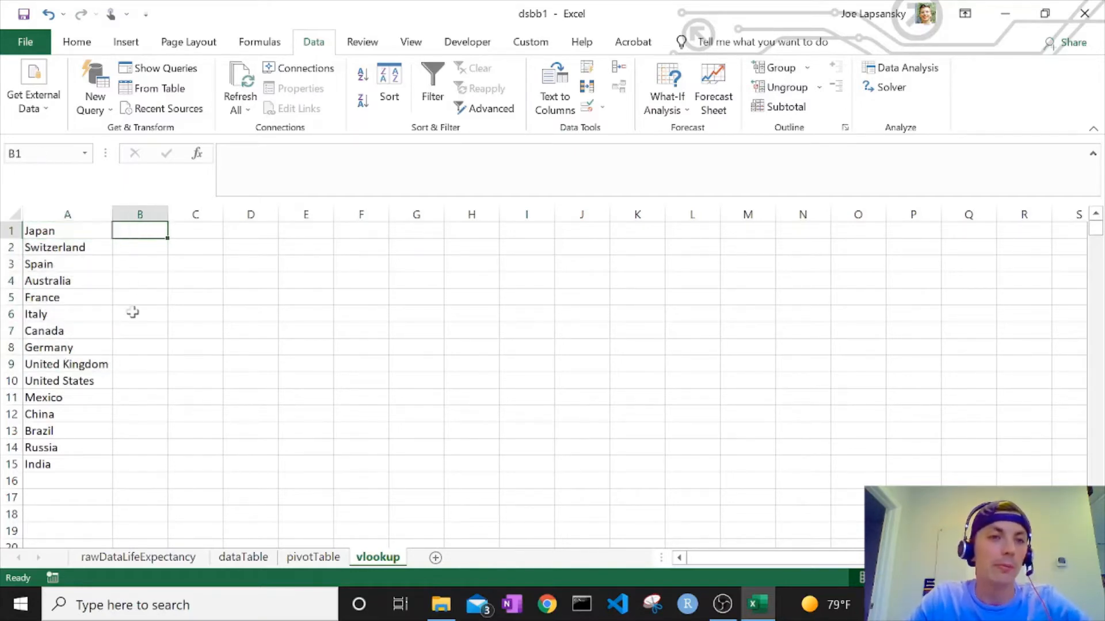
{"action": "type", "text": "=vl"}
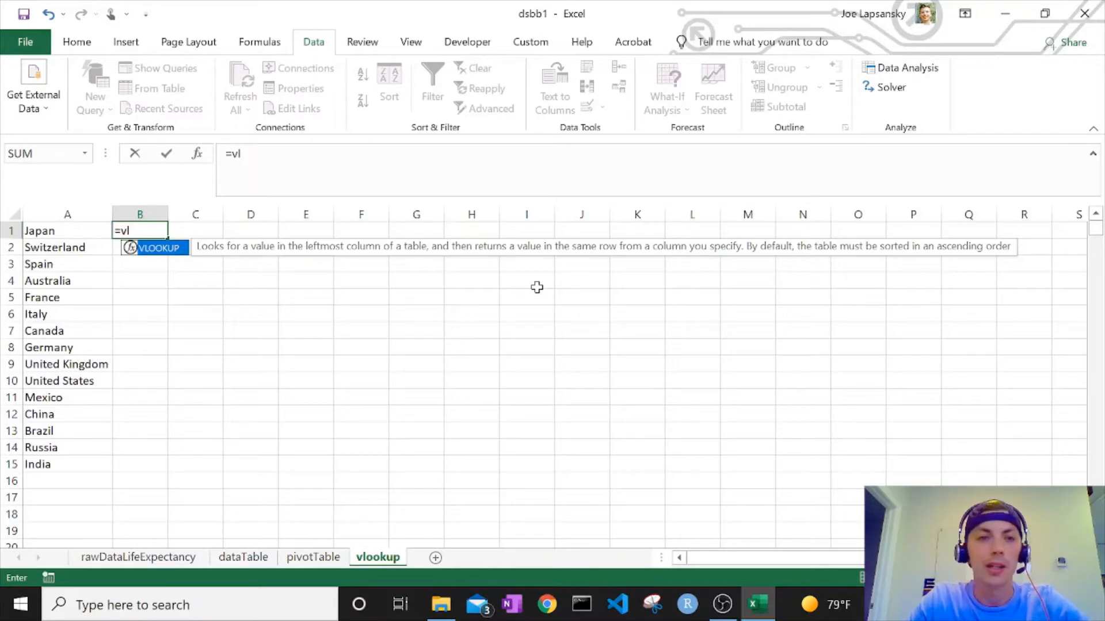
{"action": "key", "text": "Tab"}
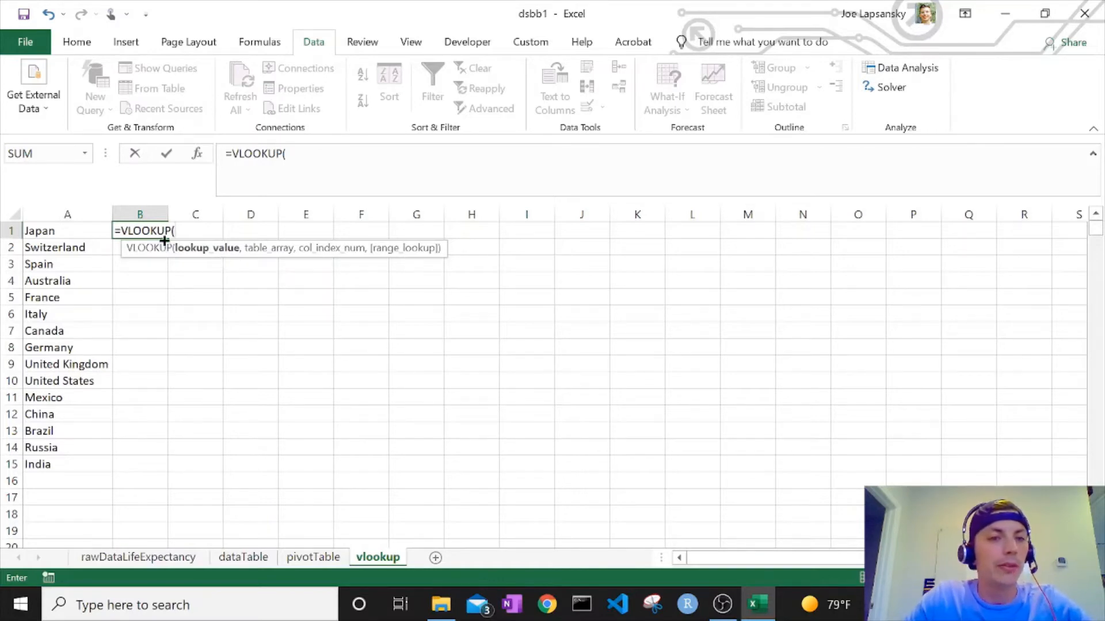
{"action": "left_click", "coordinate": [57, 232]}
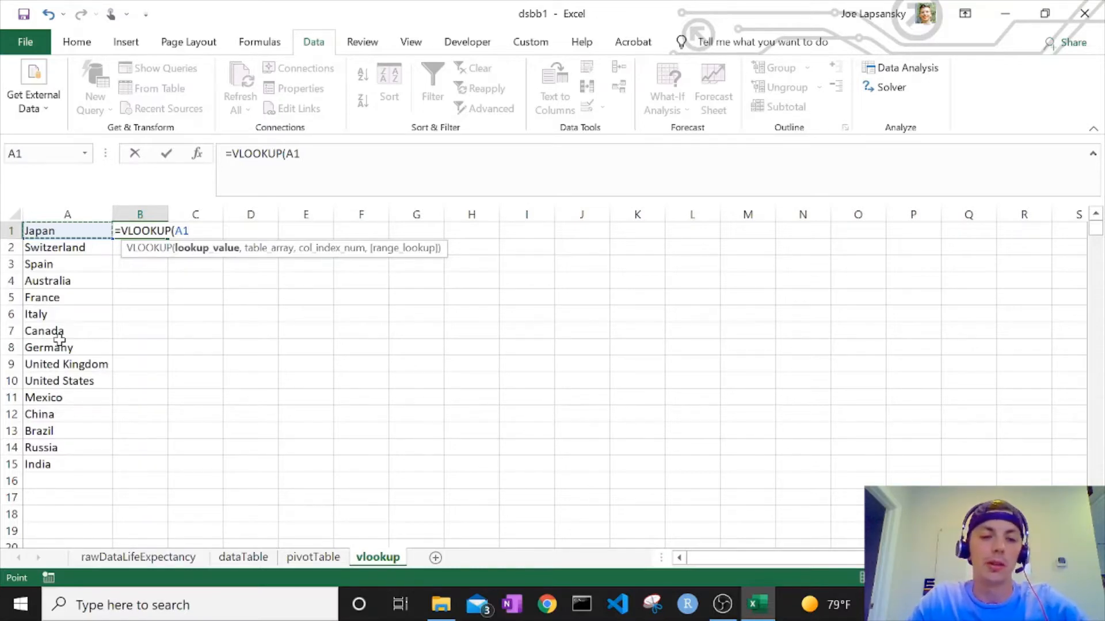
{"action": "key", "text": "F4"}
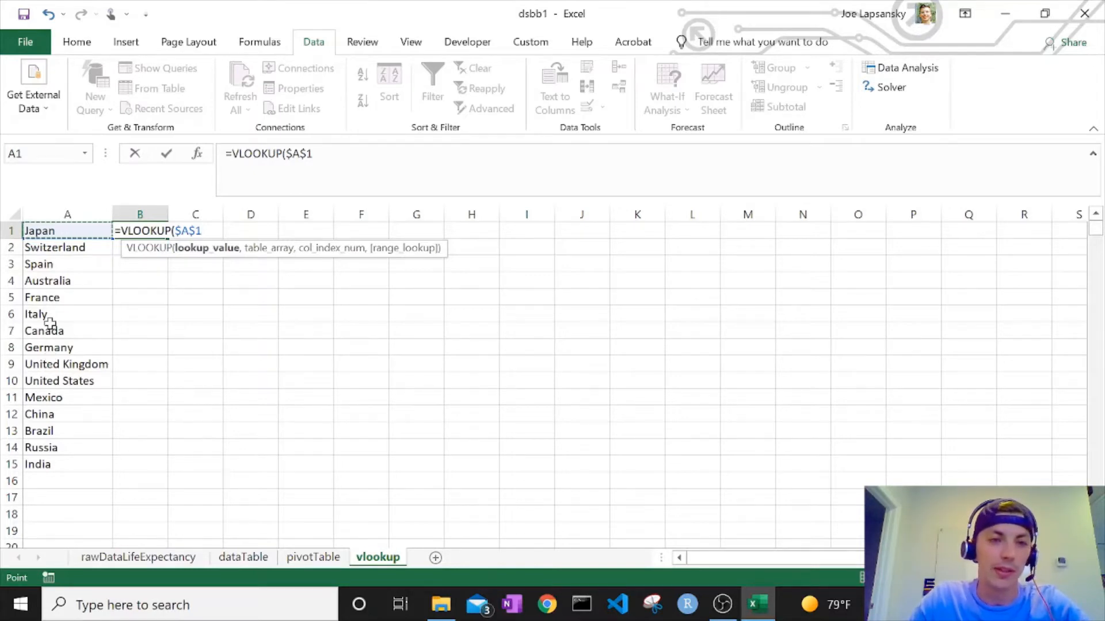
{"action": "key", "text": "F4"}
{"action": "key", "text": "F4"}
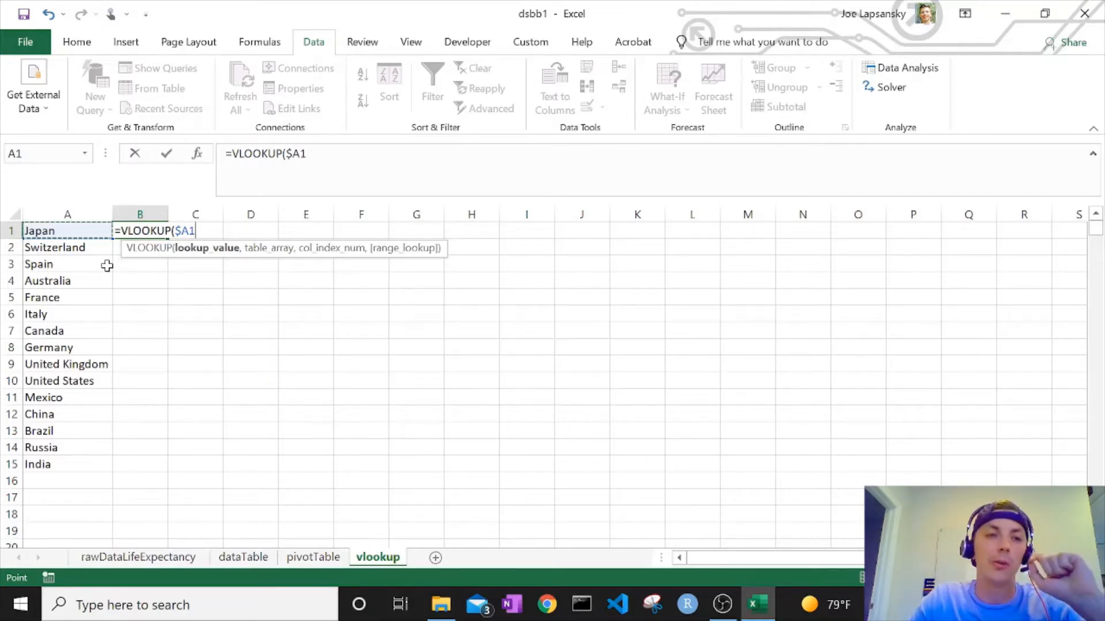
{"action": "type", "text": ","}
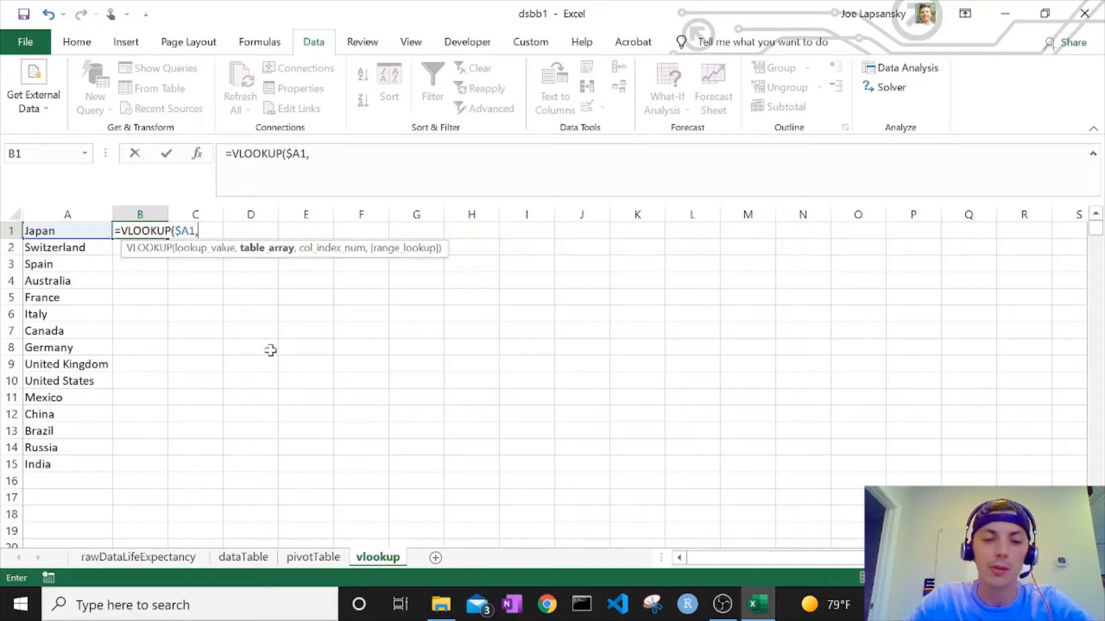
- Set the formula's table array to the absolute range $E$3:$F$18 on the pivotTable sheet
{"action": "left_click", "coordinate": [309, 559]}
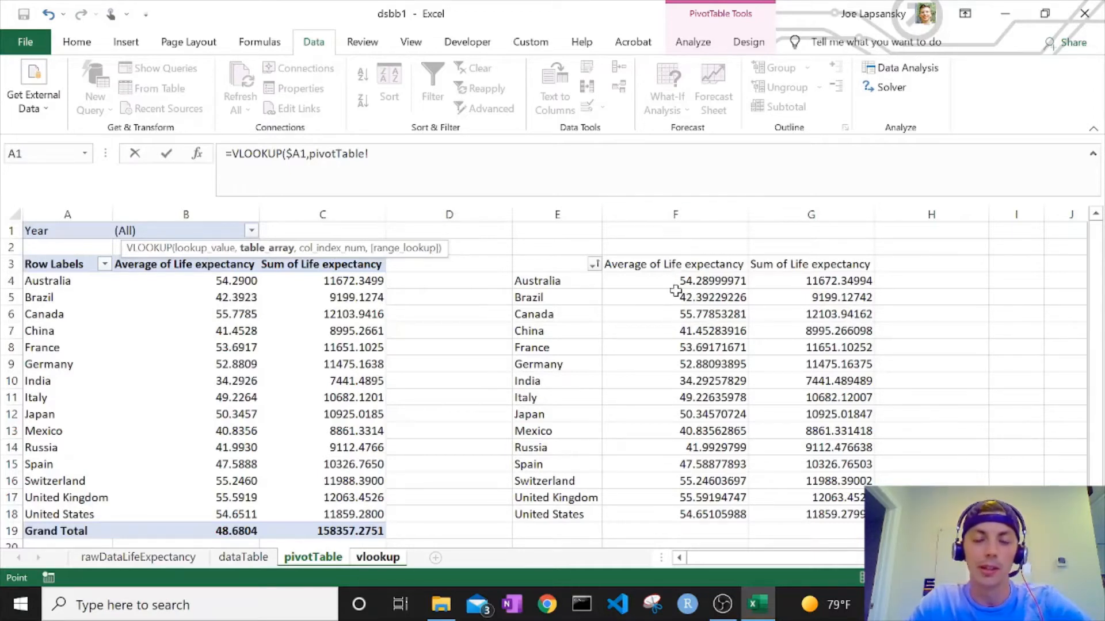
{"action": "left_click", "coordinate": [540, 263]}
{"action": "left_click_drag", "start_coordinate": [539, 264], "coordinate": [633, 513]}
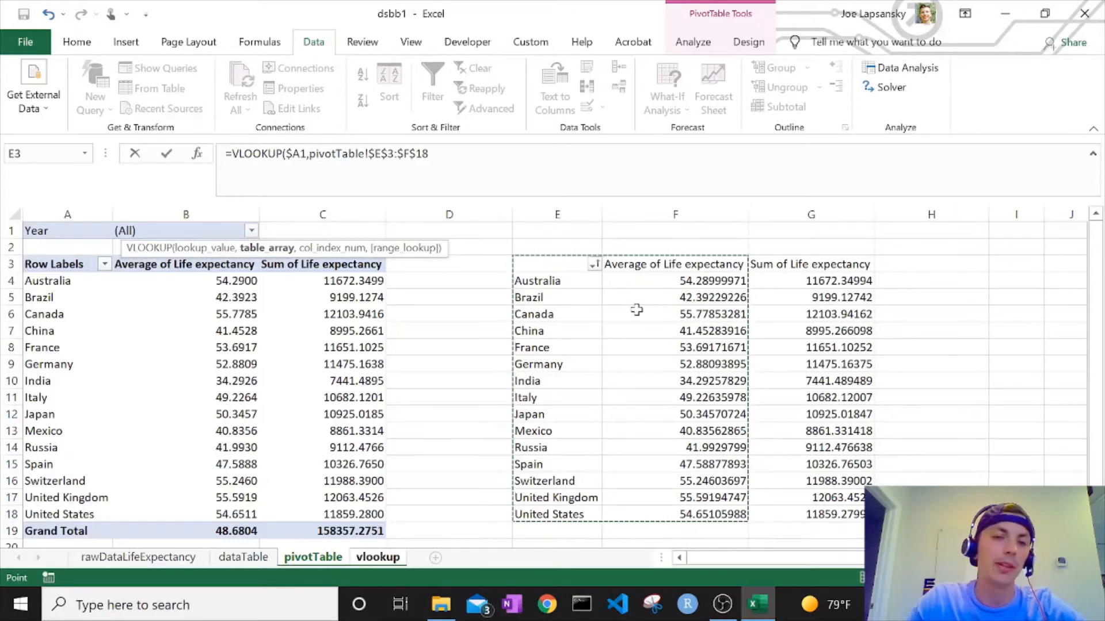
{"action": "left_click", "coordinate": [430, 153]}
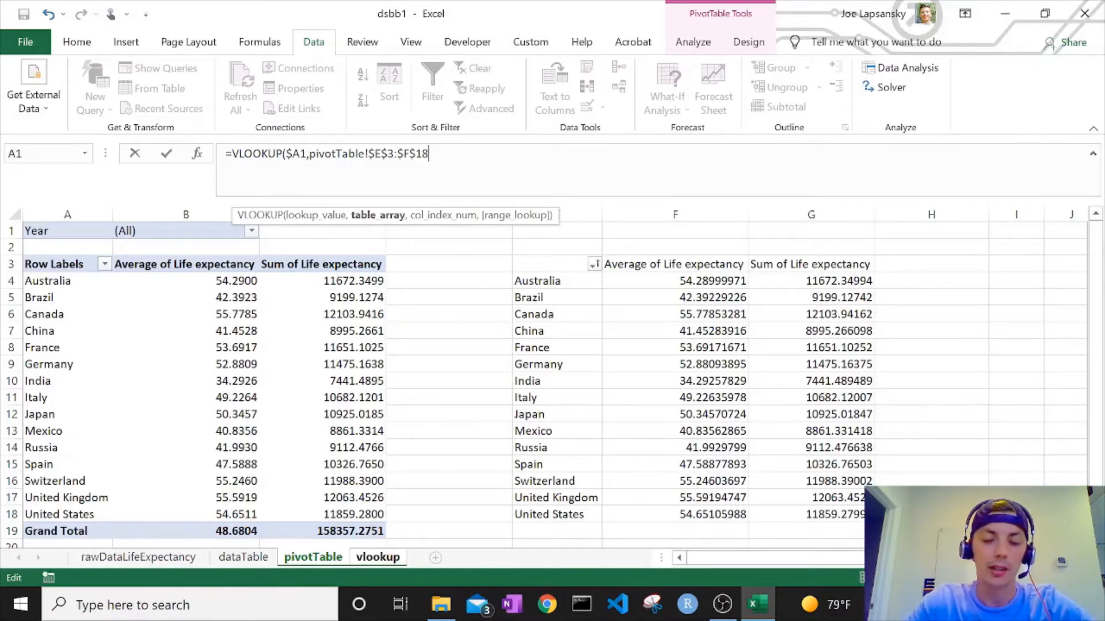
{"action": "type", "text": ","}
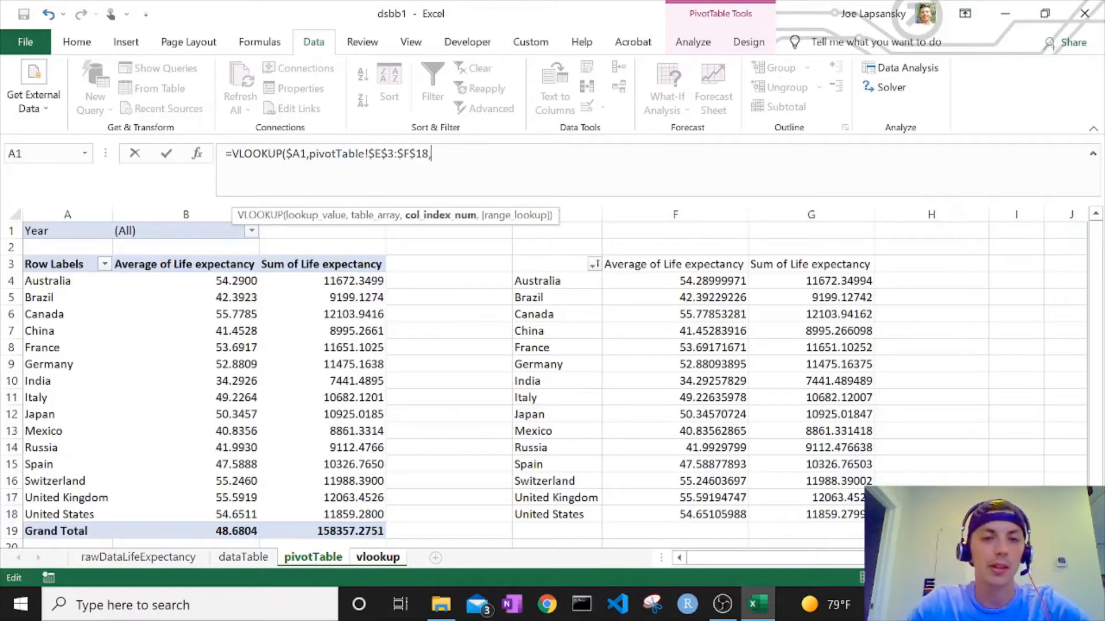
- Return to the vlookup sheet, remove the stray vlookup! reference from the formula, and enter 2 as the column index
{"action": "left_click", "coordinate": [386, 564]}
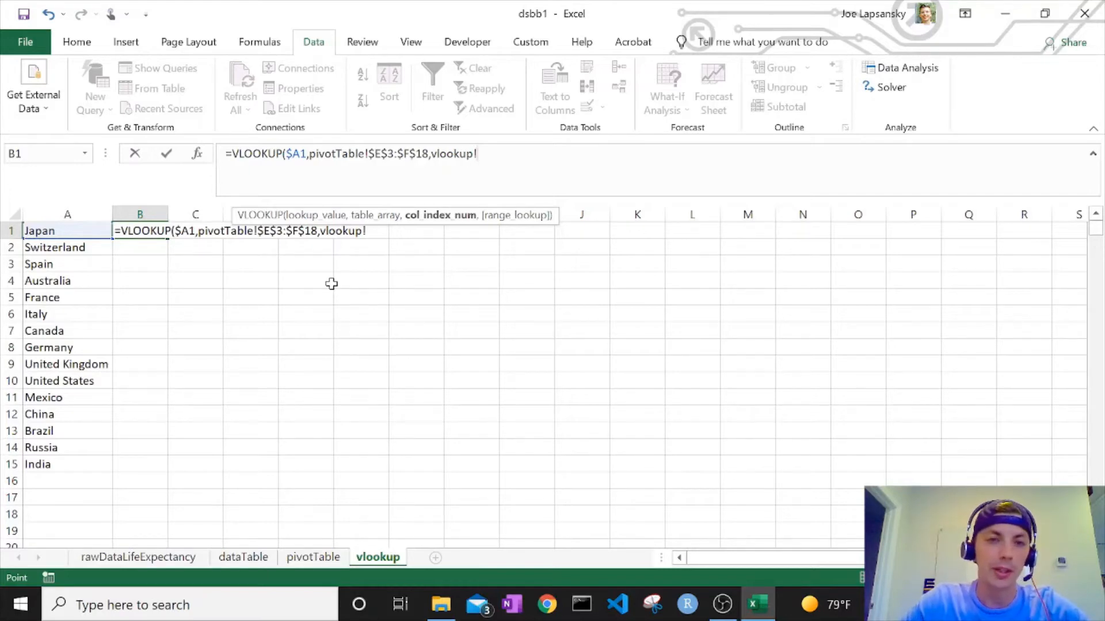
{"action": "key", "text": "BackSpace"}
{"action": "key", "text": "BackSpace"}
{"action": "key", "text": "BackSpace"}
{"action": "key", "text": "BackSpace"}
{"action": "key", "text": "BackSpace"}
{"action": "key", "text": "BackSpace"}
{"action": "key", "text": "BackSpace"}
{"action": "key", "text": "BackSpace"}
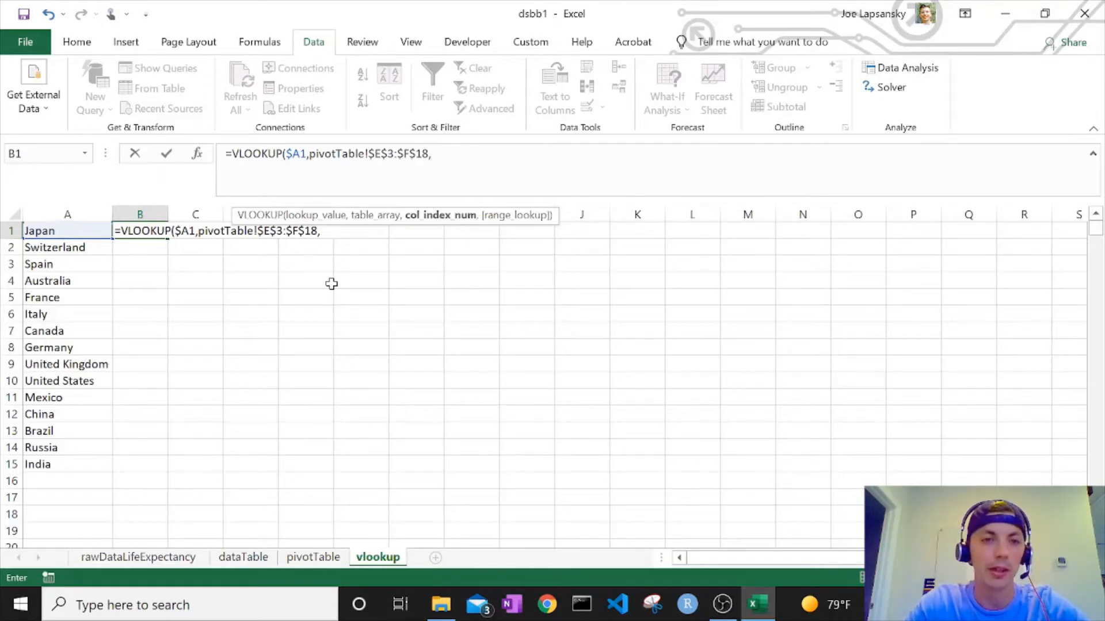
{"action": "type", "text": "2"}
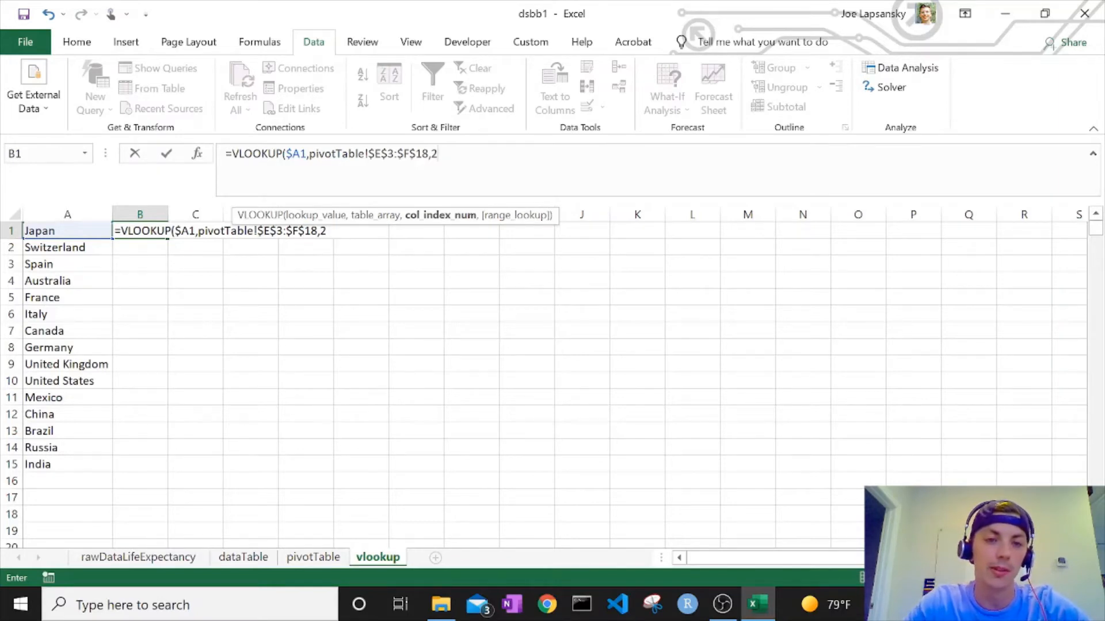
- Select E3:F18 on the pivotTable sheet to examine the columns of the lookup table
{"action": "left_click", "coordinate": [313, 557]}
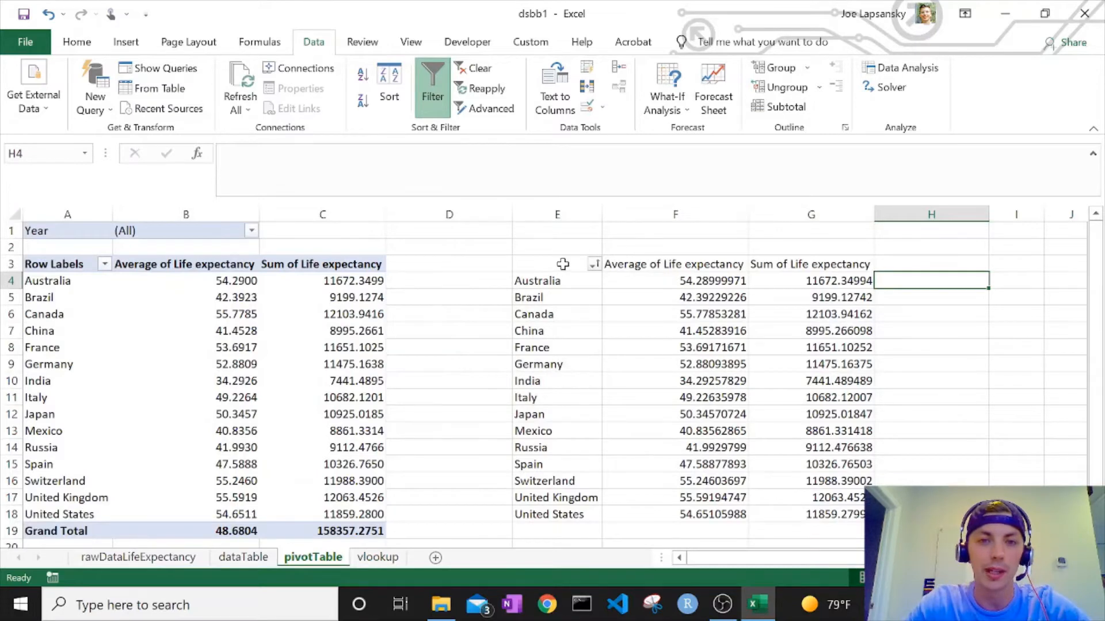
{"action": "left_click_drag", "start_coordinate": [563, 264], "coordinate": [703, 516]}
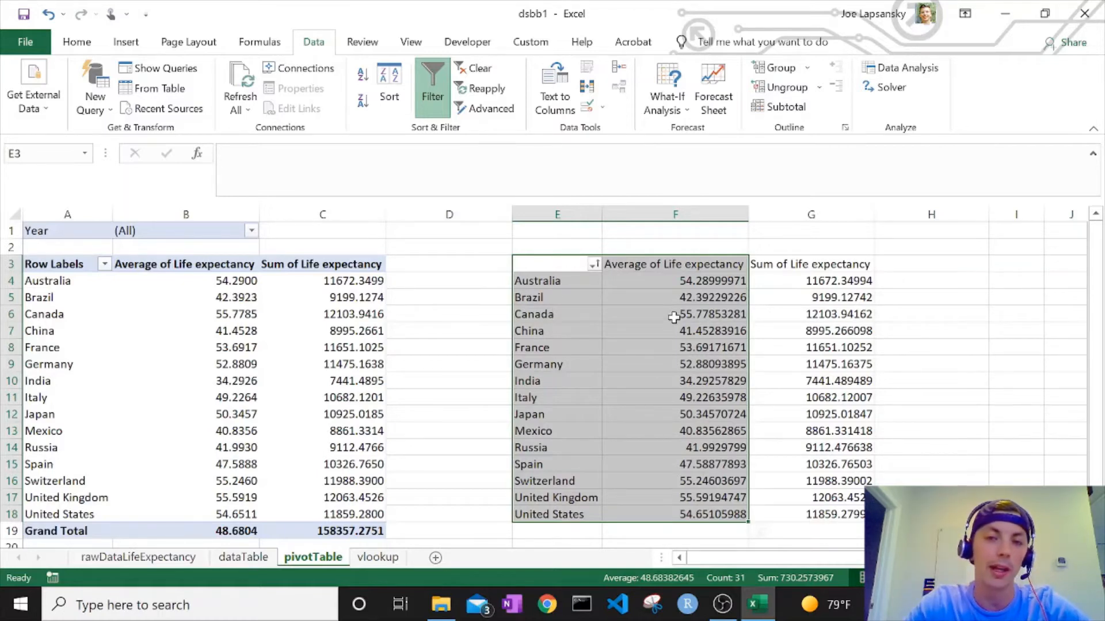
- Examine the lookup table's country column and its Average of Life expectancy column by selecting F3:F17
{"action": "left_click", "coordinate": [555, 266]}
{"action": "left_click", "coordinate": [669, 259]}
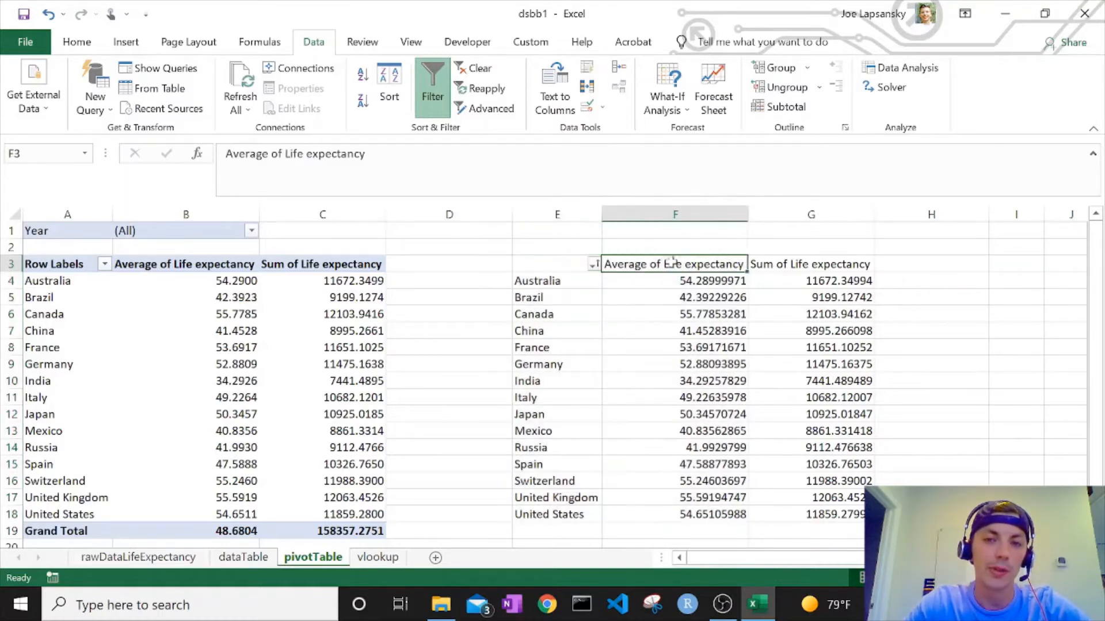
{"action": "left_click_drag", "start_coordinate": [671, 262], "coordinate": [671, 501]}
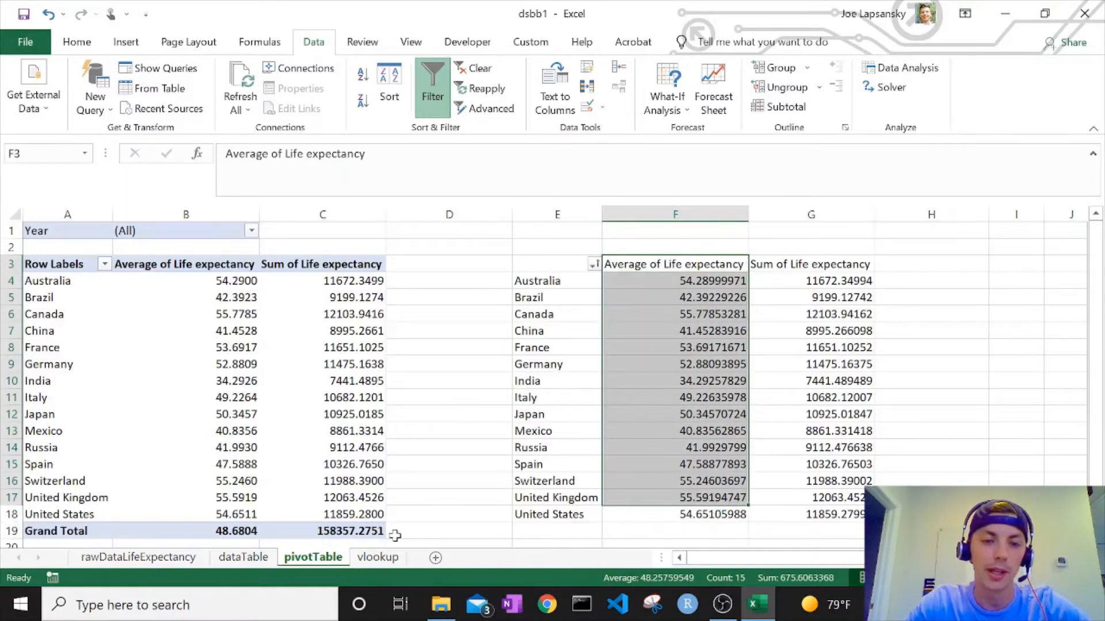
- Return to the vlookup sheet and add FALSE for an exact match as the last argument of B1's VLOOKUP formula
{"action": "left_click", "coordinate": [384, 559]}
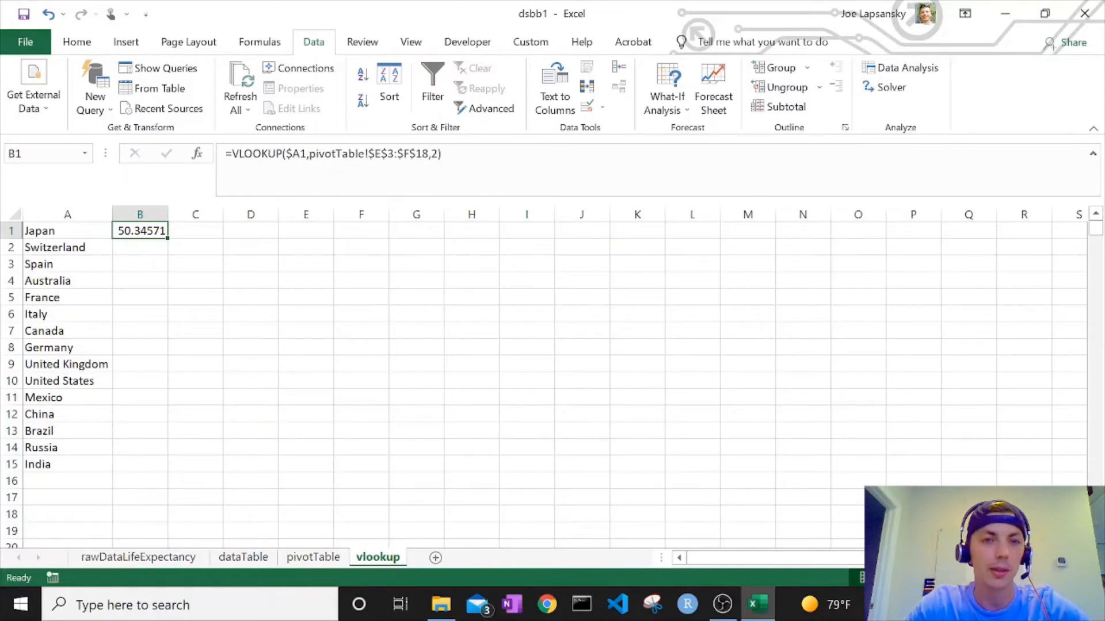
{"action": "key", "text": "F2"}
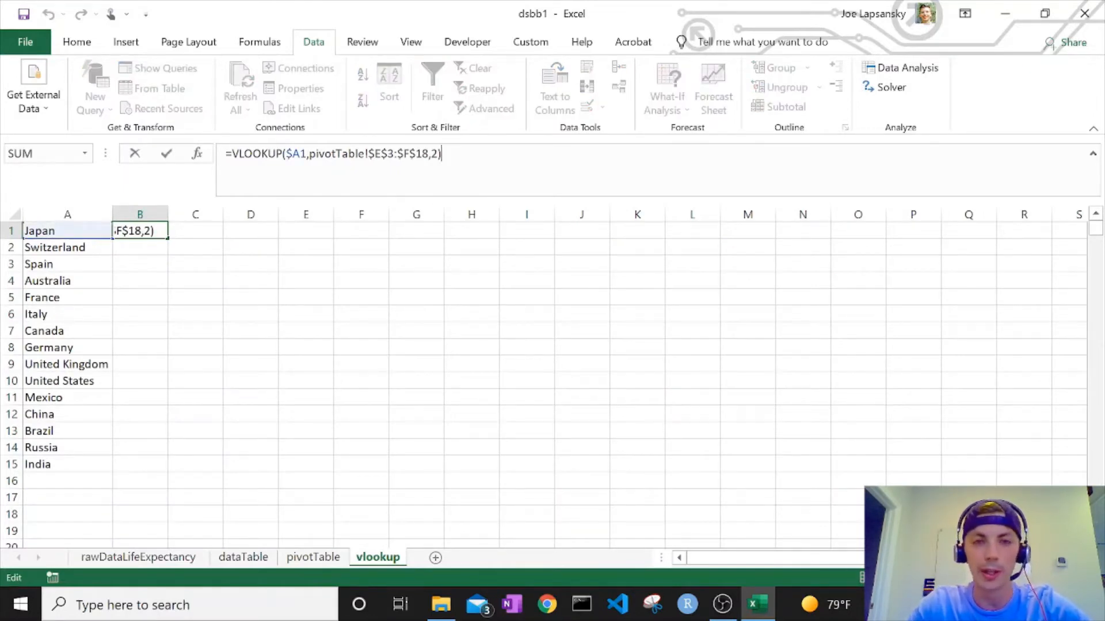
{"action": "key", "text": "BackSpace"}
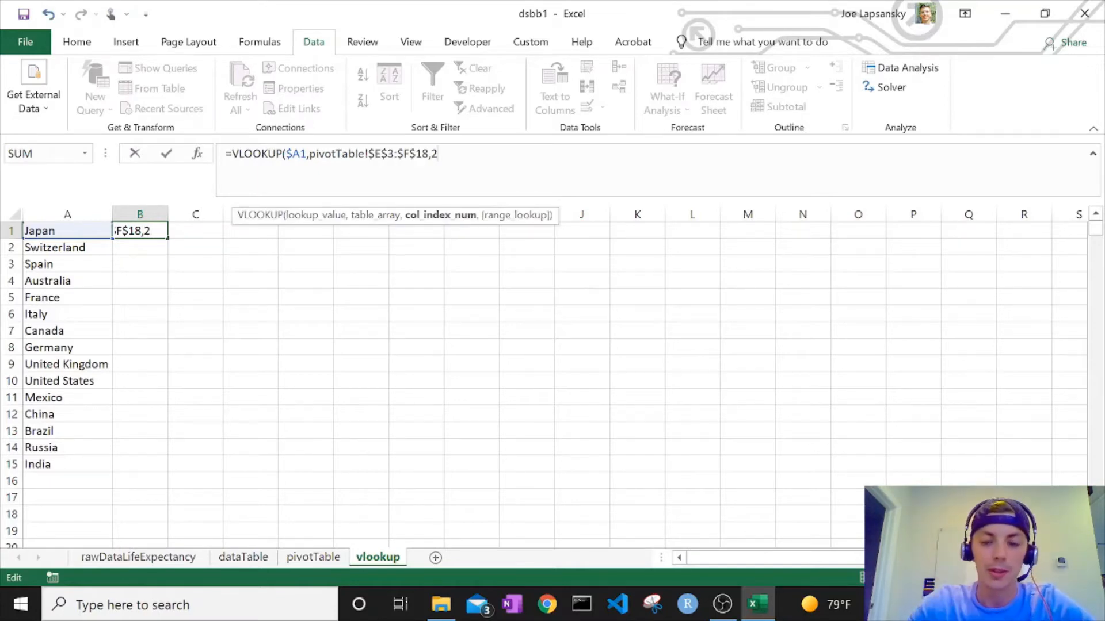
{"action": "type", "text": ","}
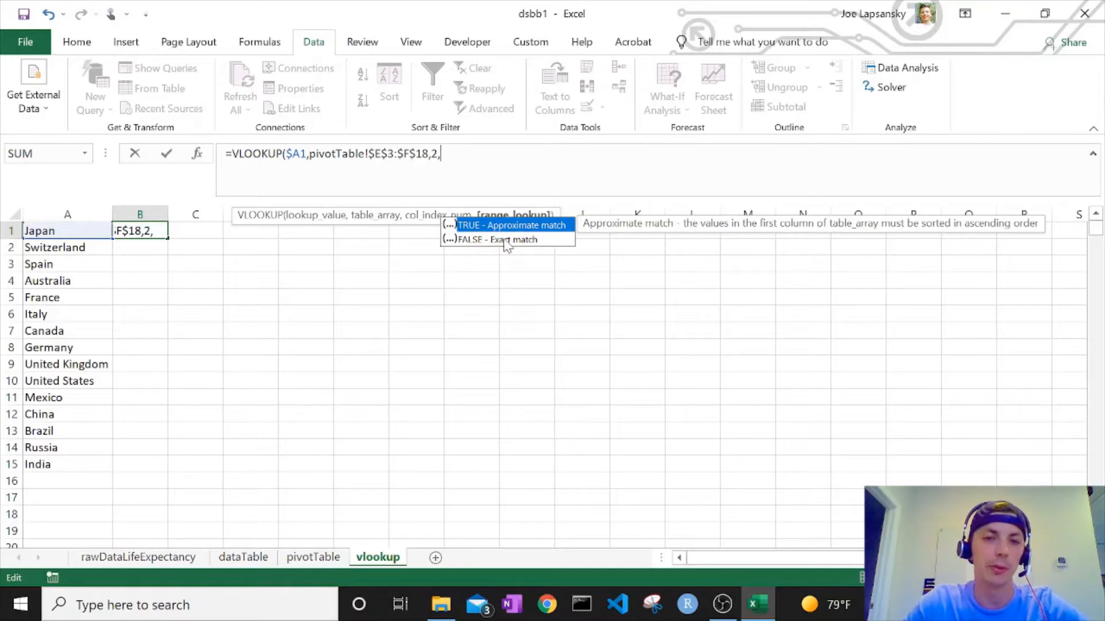
{"action": "double_click", "coordinate": [477, 241]}
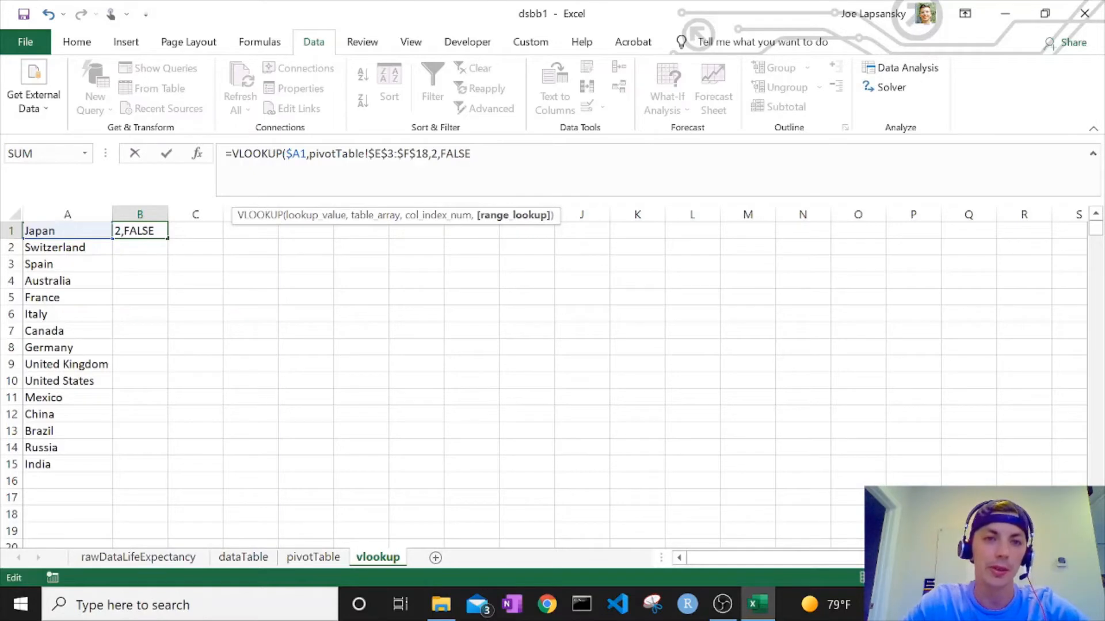
{"action": "type", "text": ")"}
{"action": "key", "text": "Return"}
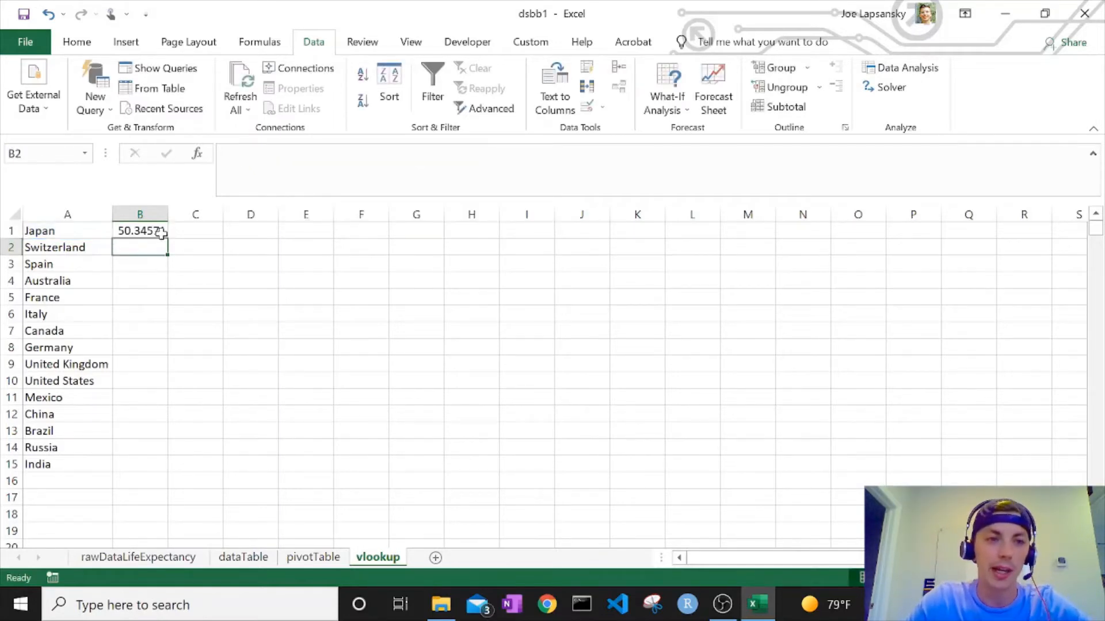
- Fill the VLOOKUP formula from B1 down to B15 and check the copied formulas in B2 and B7
{"action": "left_click", "coordinate": [162, 233]}
{"action": "double_click", "coordinate": [165, 240]}
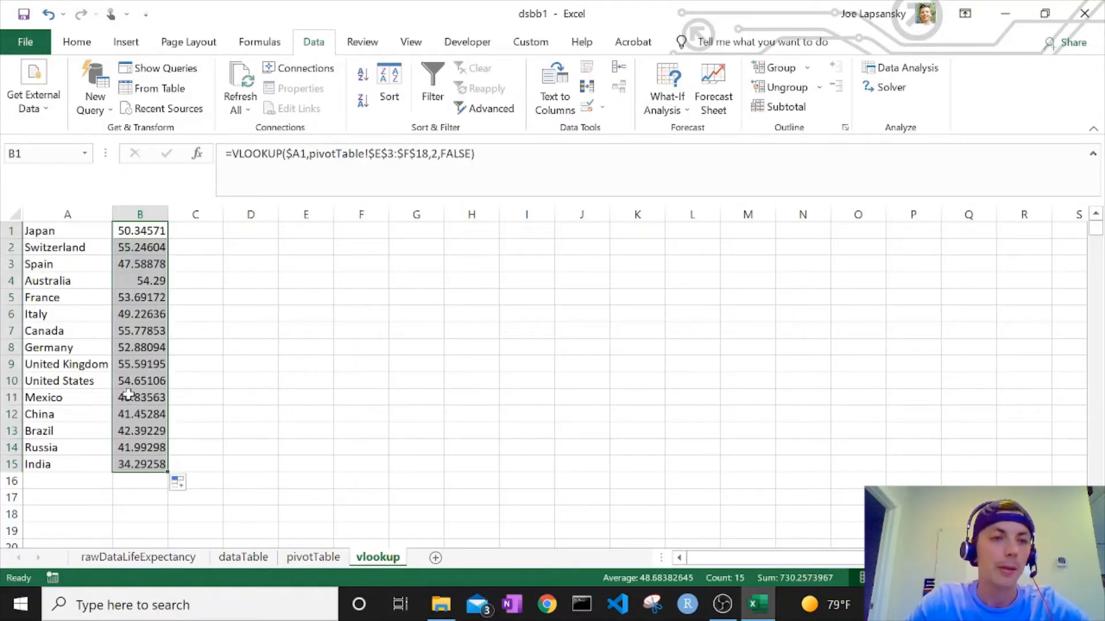
{"action": "left_click", "coordinate": [141, 250]}
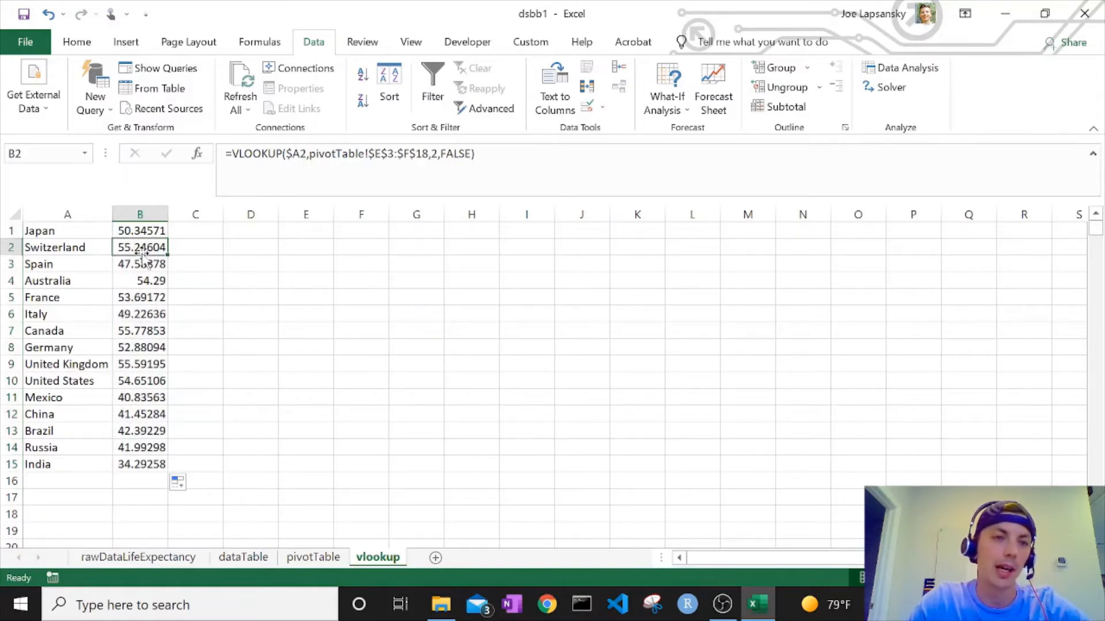
{"action": "left_click", "coordinate": [138, 333]}
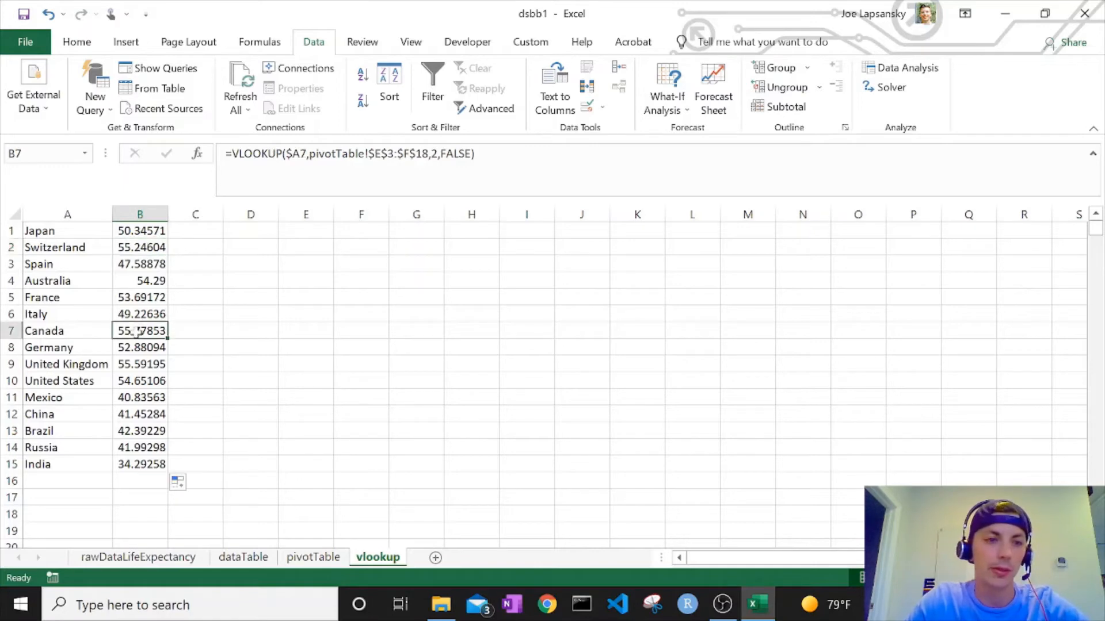
{"action": "double_click", "coordinate": [138, 333]}
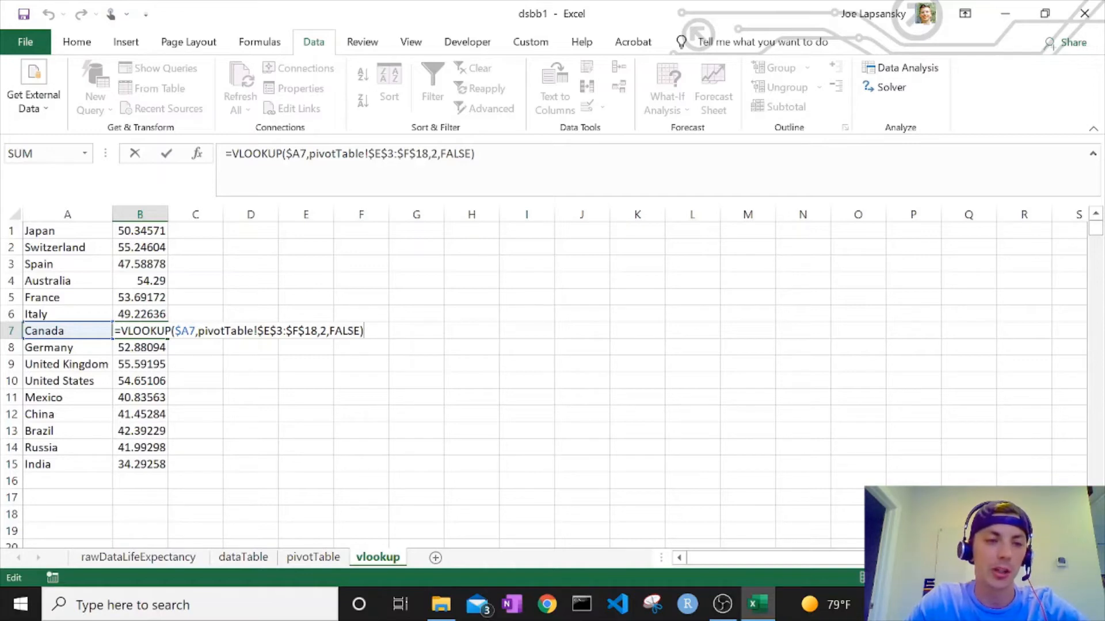
{"action": "left_click", "coordinate": [309, 526]}
{"action": "left_click", "coordinate": [335, 309]}
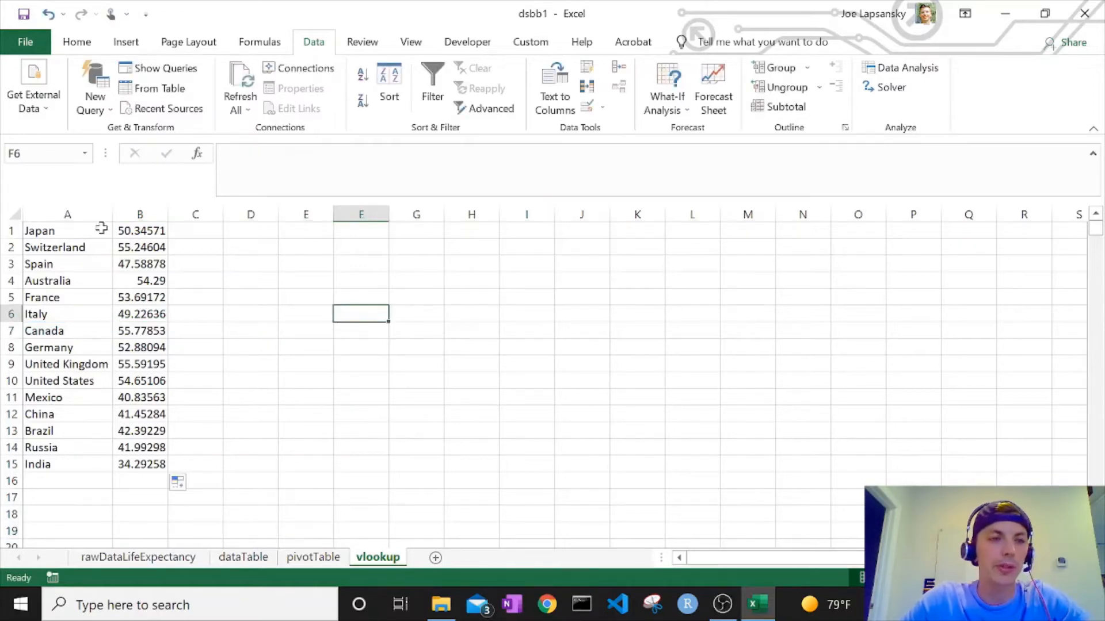
- Insert a blank row above the Japan row for column headers
{"action": "left_click", "coordinate": [10, 231]}
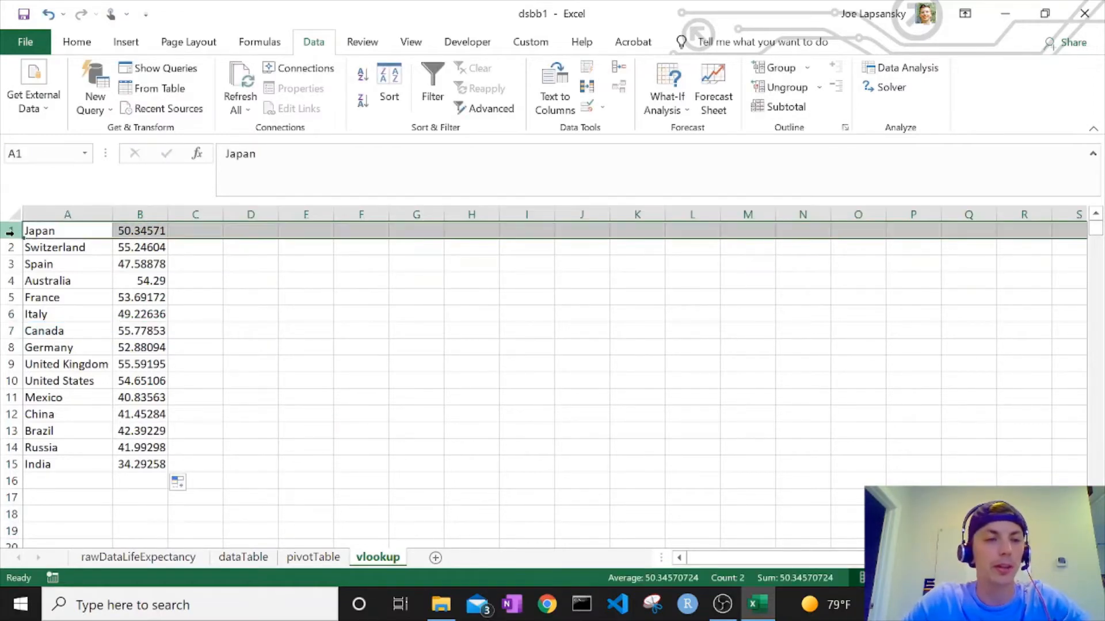
{"action": "right_click", "coordinate": [10, 232]}
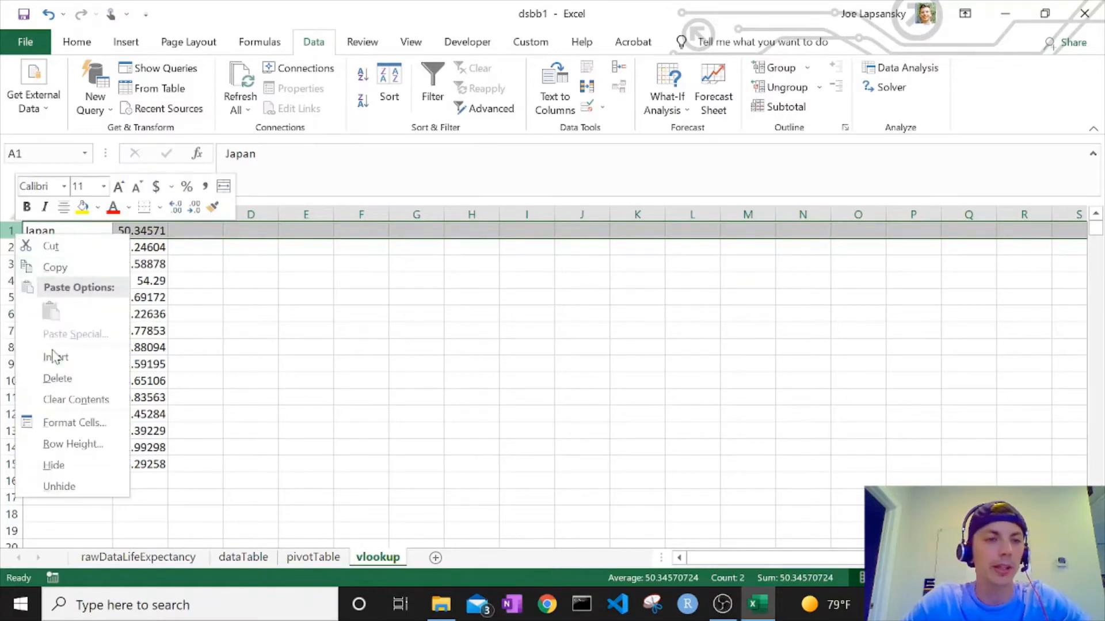
{"action": "key", "text": "Escape"}
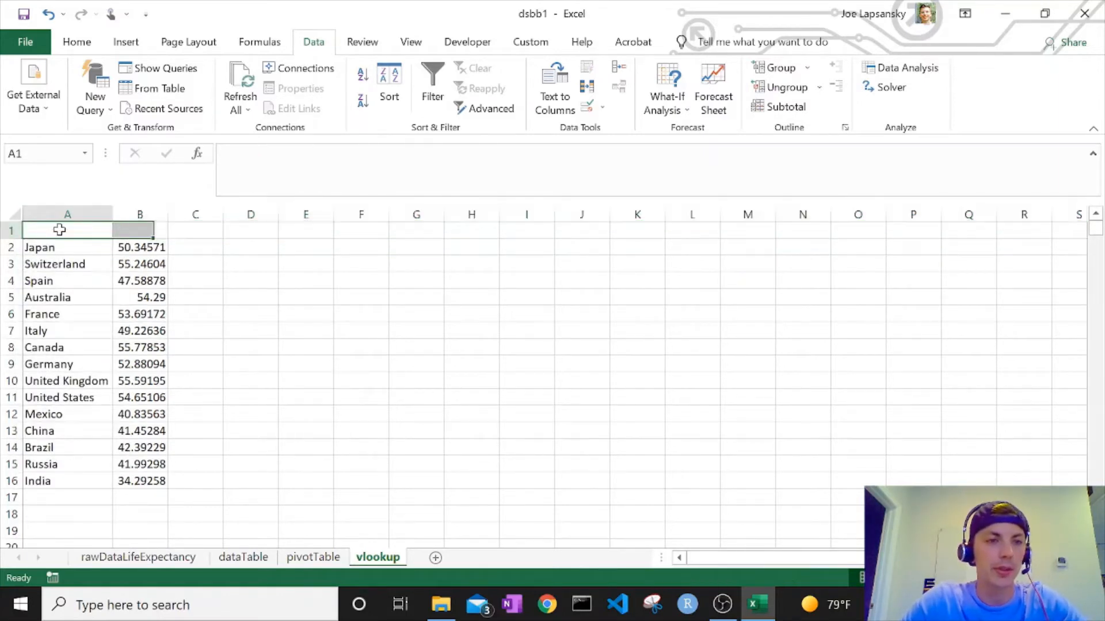
- Enter the headers Country in A1 and Average Life Expectancy in B1, and fit column B's width to its contents
{"action": "left_click", "coordinate": [59, 229]}
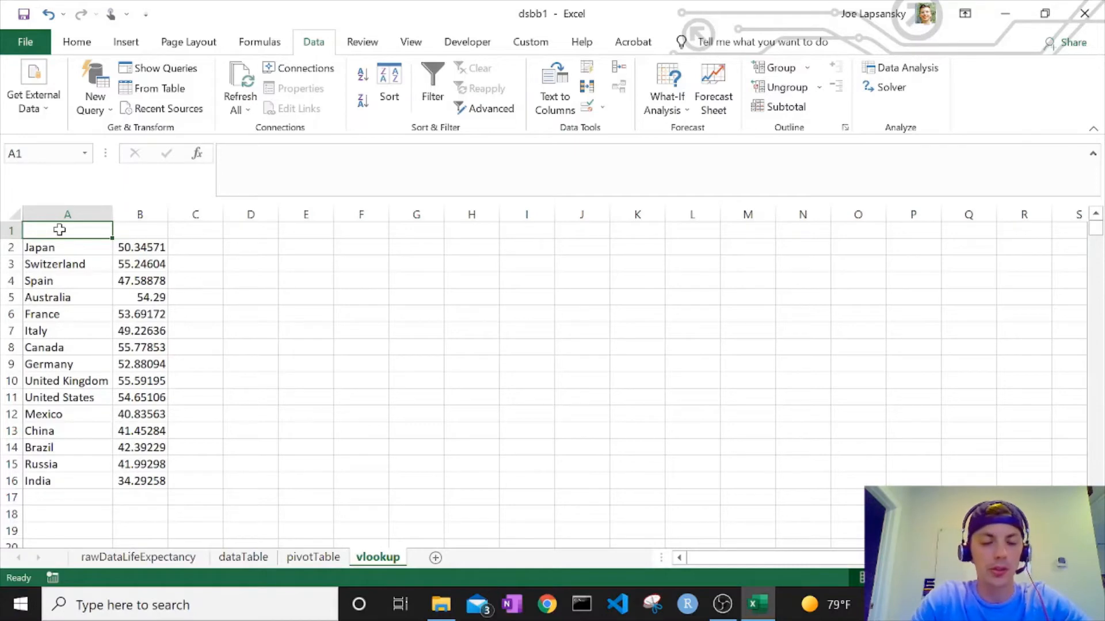
{"action": "type", "text": "Country"}
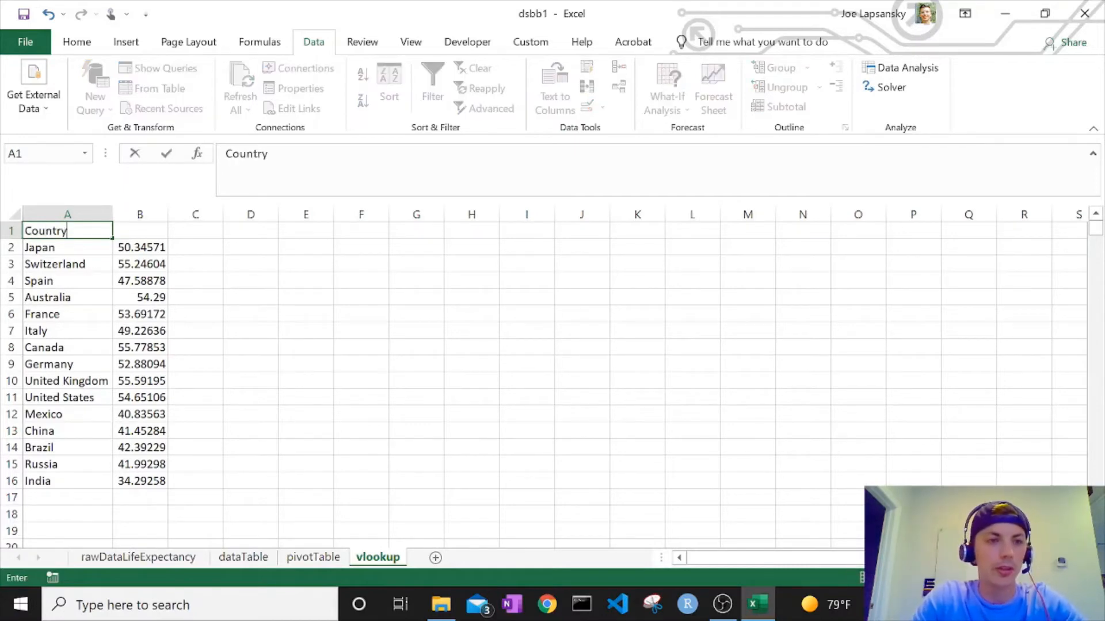
{"action": "key", "text": "Tab"}
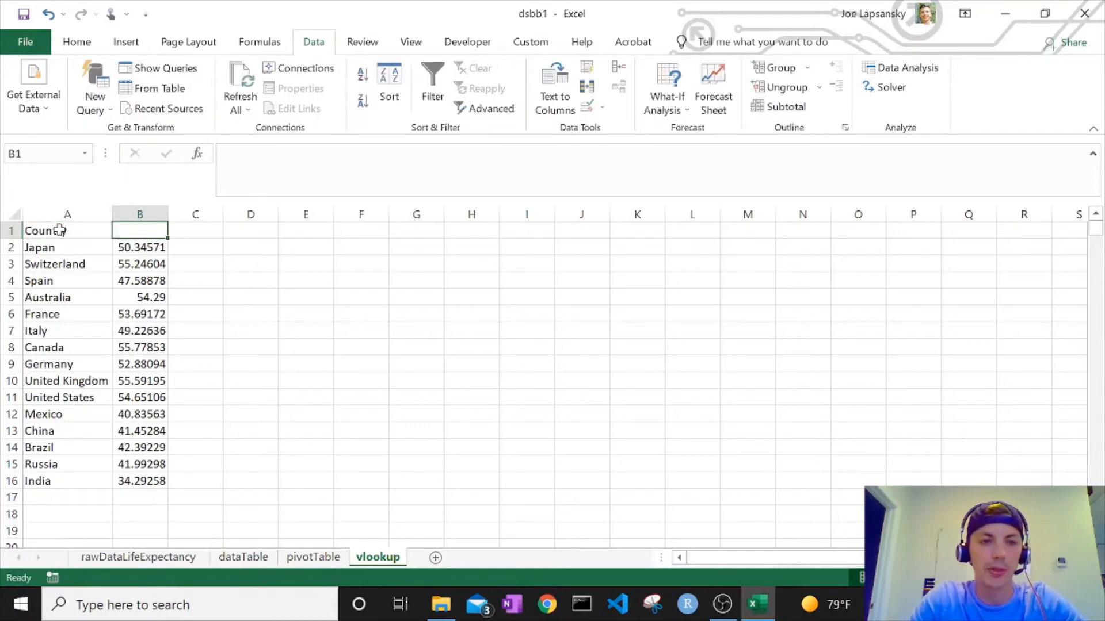
{"action": "type", "text": "Average Life"}
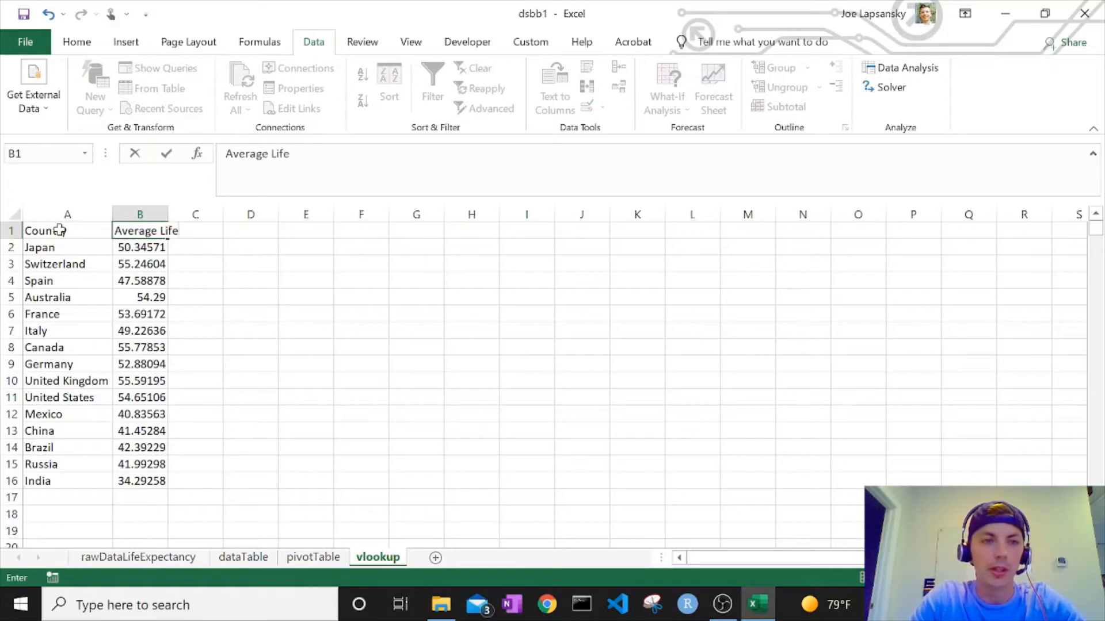
{"action": "type", "text": " Expect"}
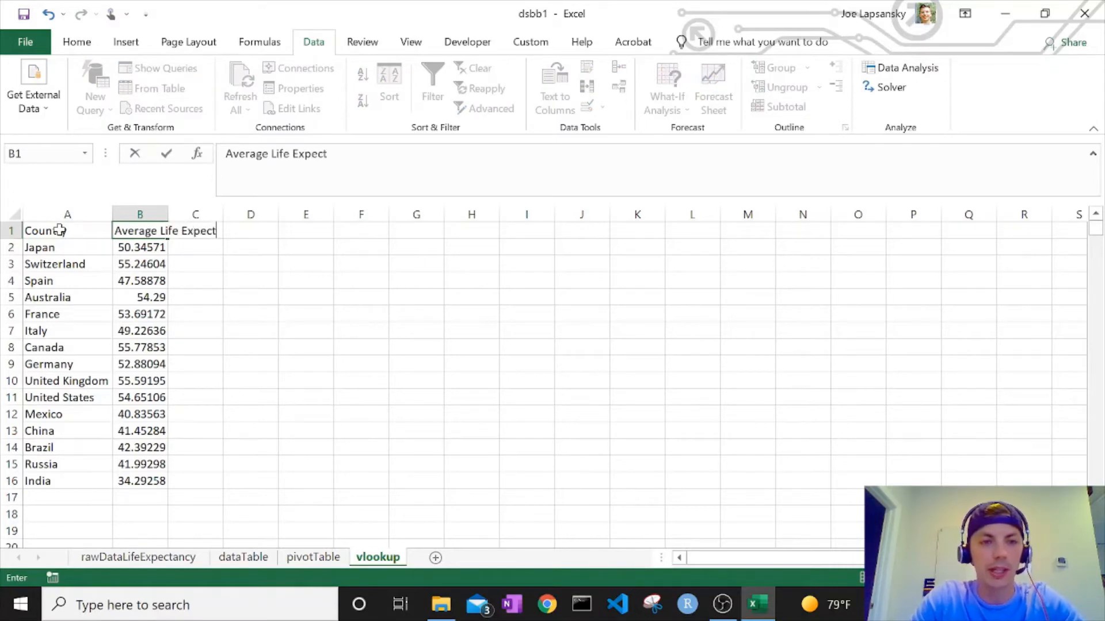
{"action": "type", "text": "ancy"}
{"action": "key", "text": "Return"}
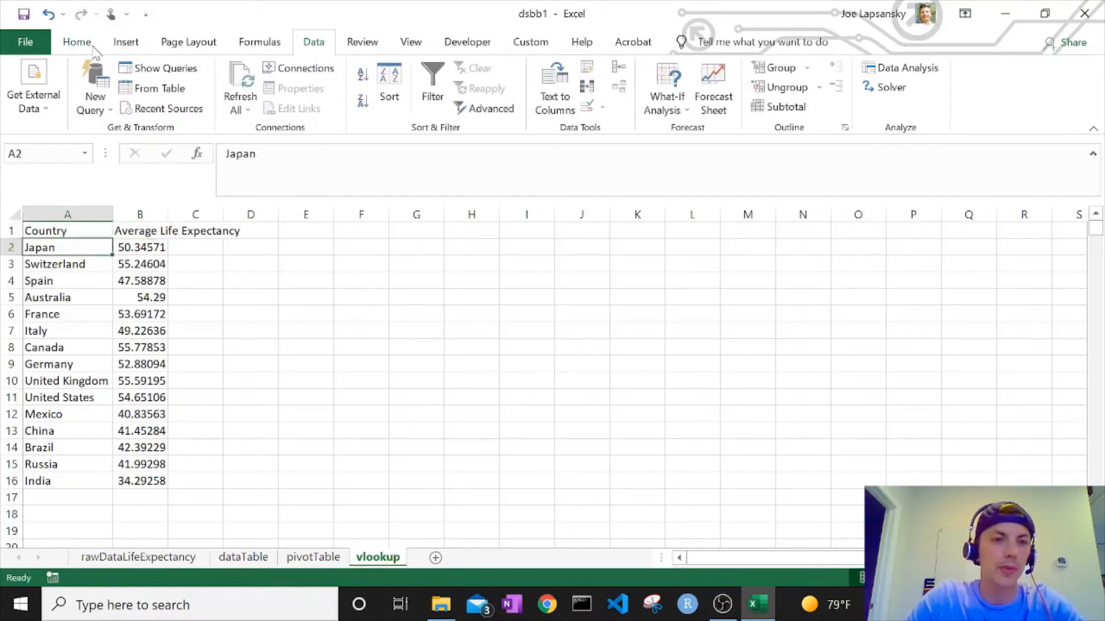
{"action": "double_click", "coordinate": [168, 214]}
{"action": "left_click", "coordinate": [198, 245]}
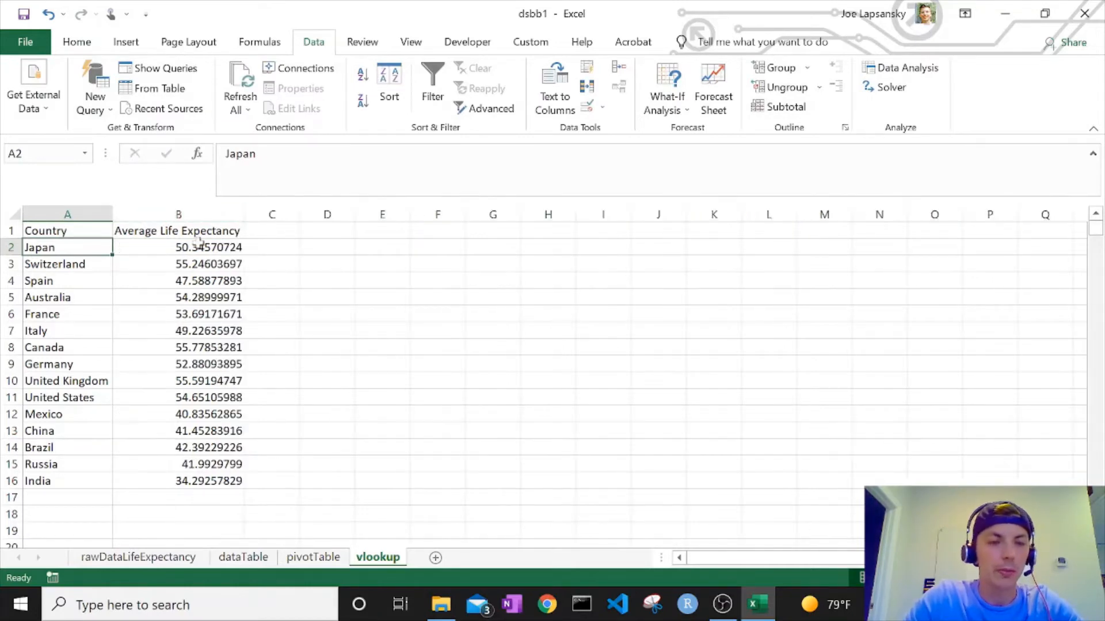
- Enter the header Sum Life Expectancy in C1 and fit column C's width to it
{"action": "left_click", "coordinate": [279, 230]}
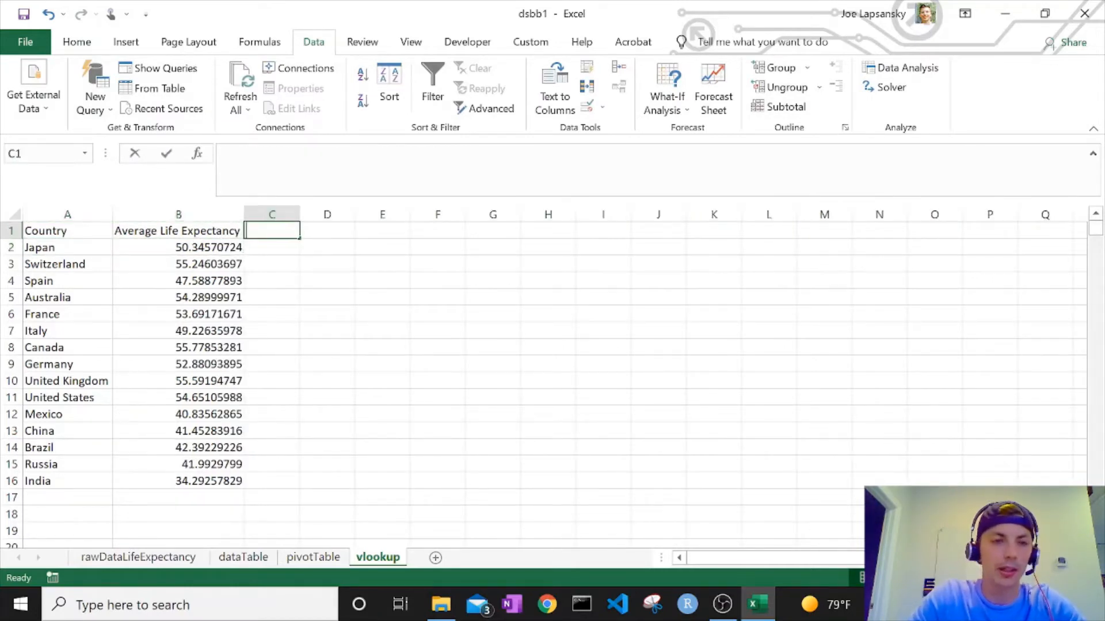
{"action": "type", "text": "Sum Life "}
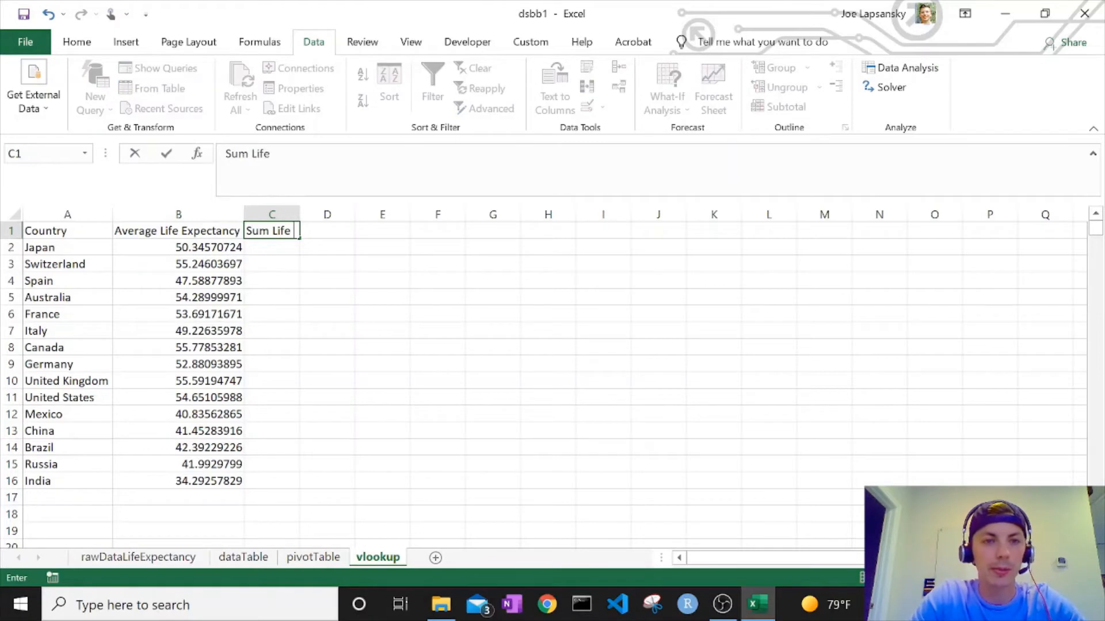
{"action": "type", "text": "Expectancy"}
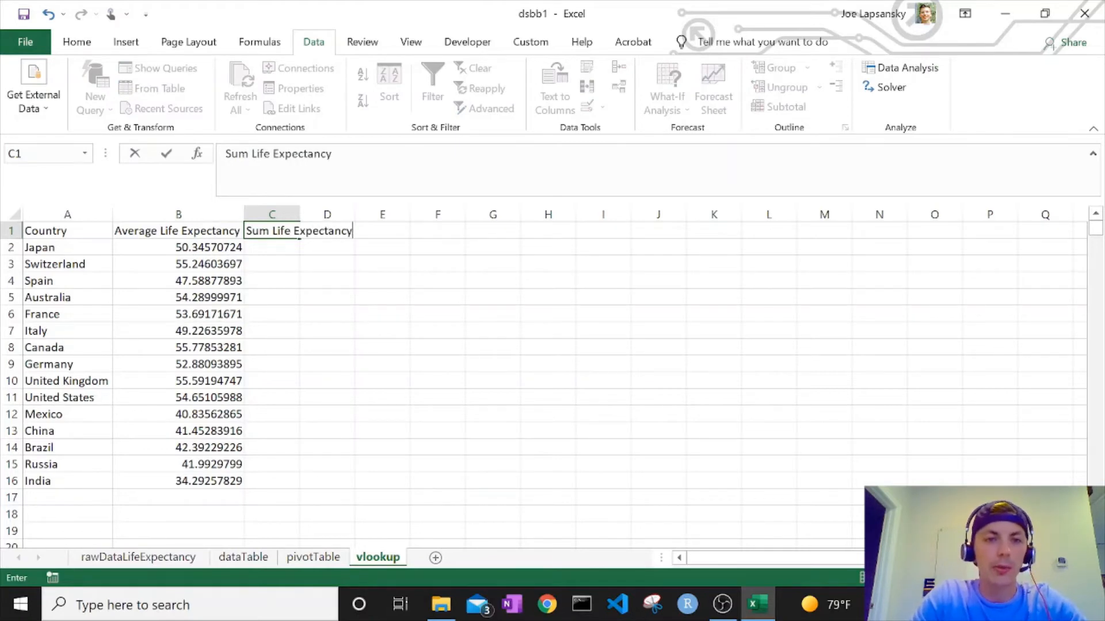
{"action": "key", "text": "Return"}
{"action": "double_click", "coordinate": [299, 214]}
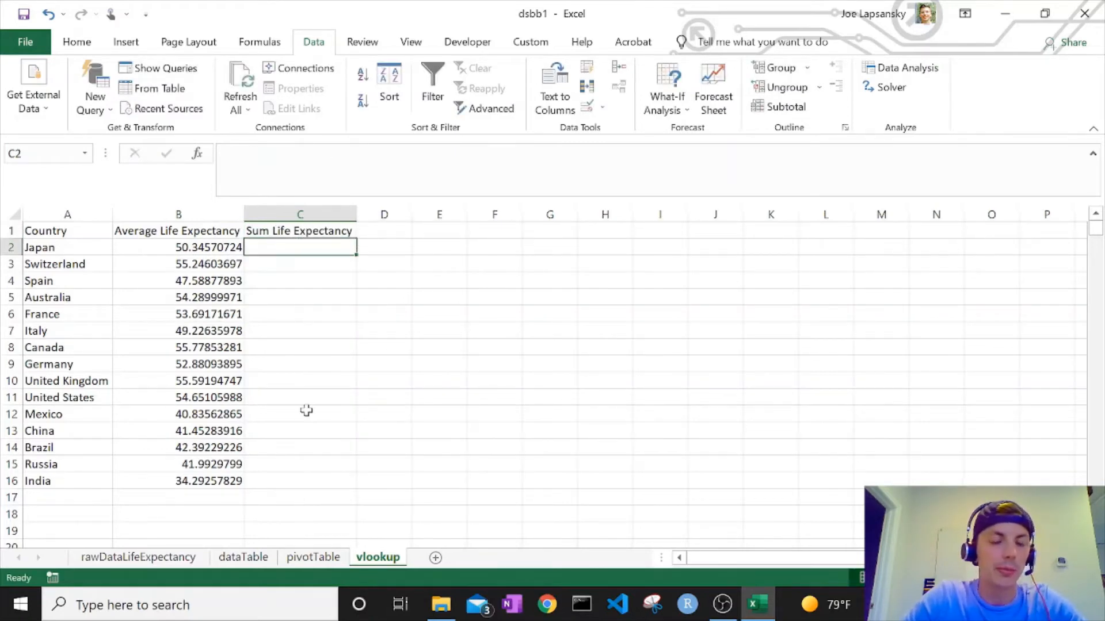
- Start a VLOOKUP formula in C2 with $A2 as the lookup value, locking only the column
{"action": "type", "text": "=vl"}
{"action": "key", "text": "Tab"}
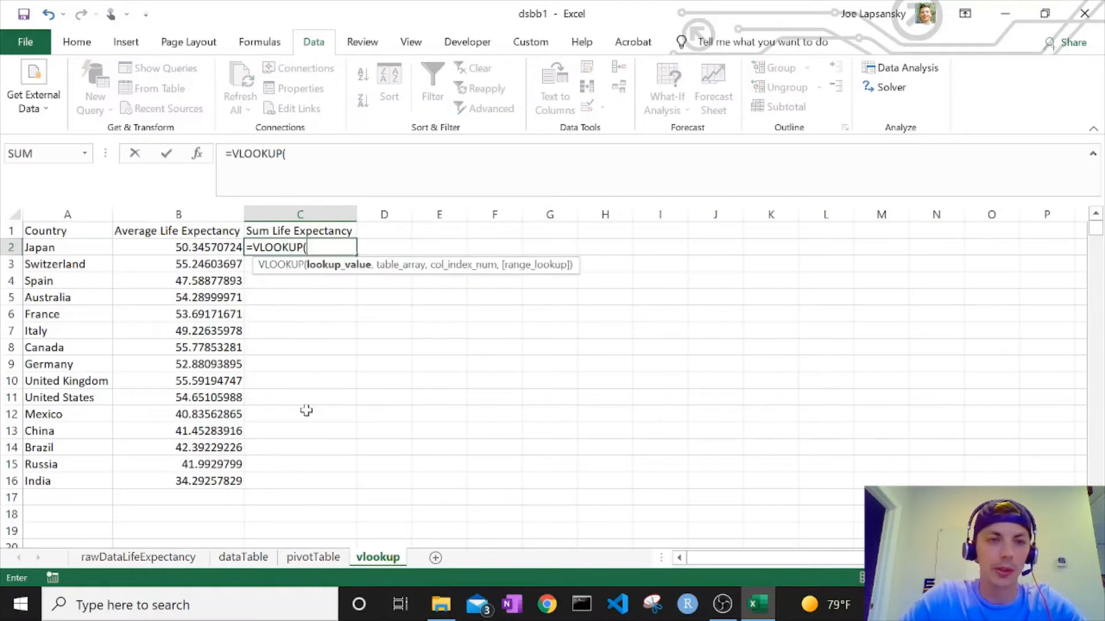
{"action": "left_click", "coordinate": [53, 246]}
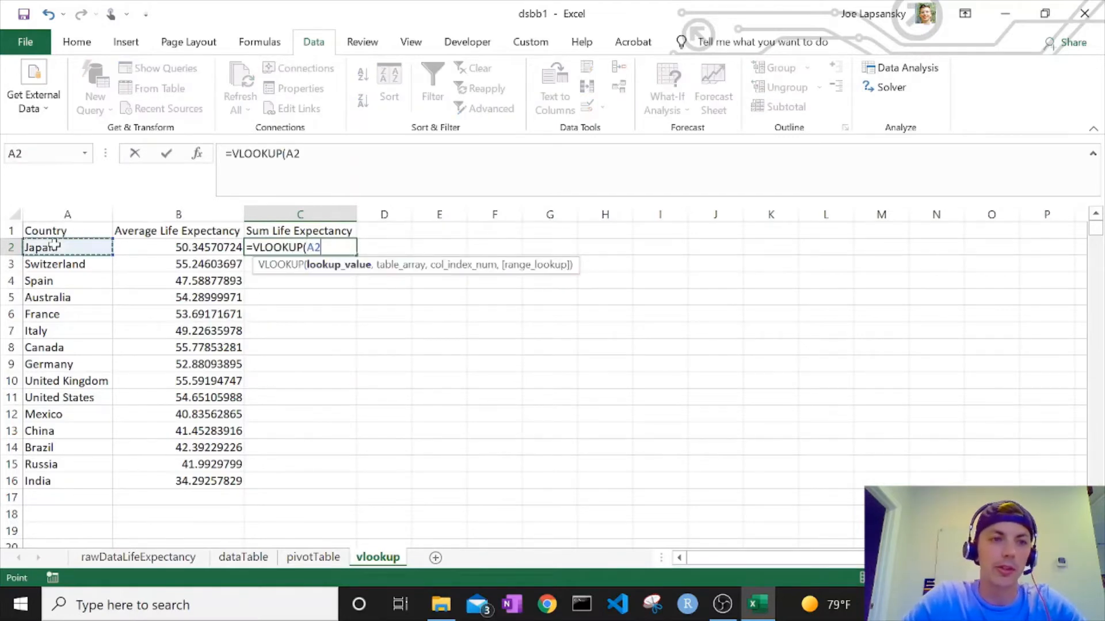
{"action": "key", "text": "F4"}
{"action": "key", "text": "F4"}
{"action": "key", "text": "F4"}
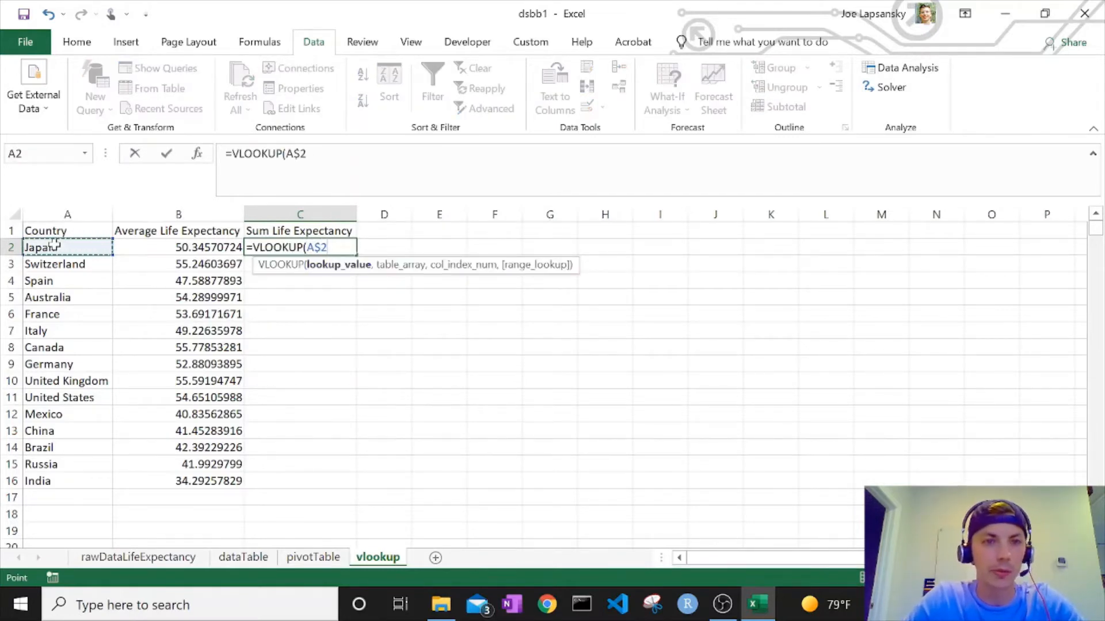
{"action": "type", "text": ","}
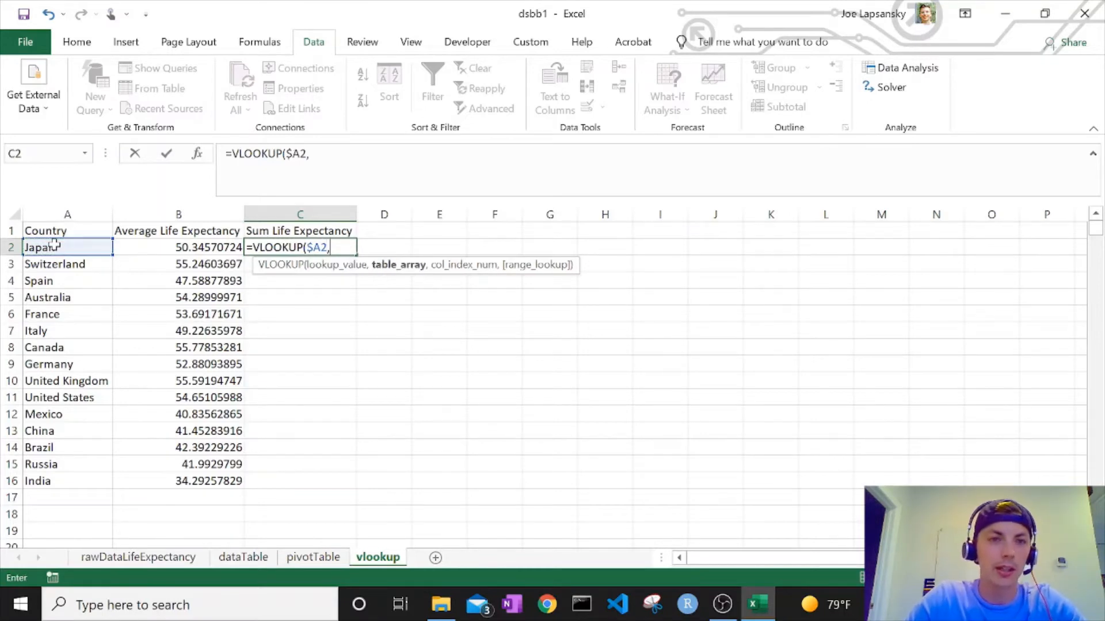
- Set the C2 formula's table array to the absolute range $E$3:$G$18 on the pivotTable sheet
{"action": "left_click", "coordinate": [313, 557]}
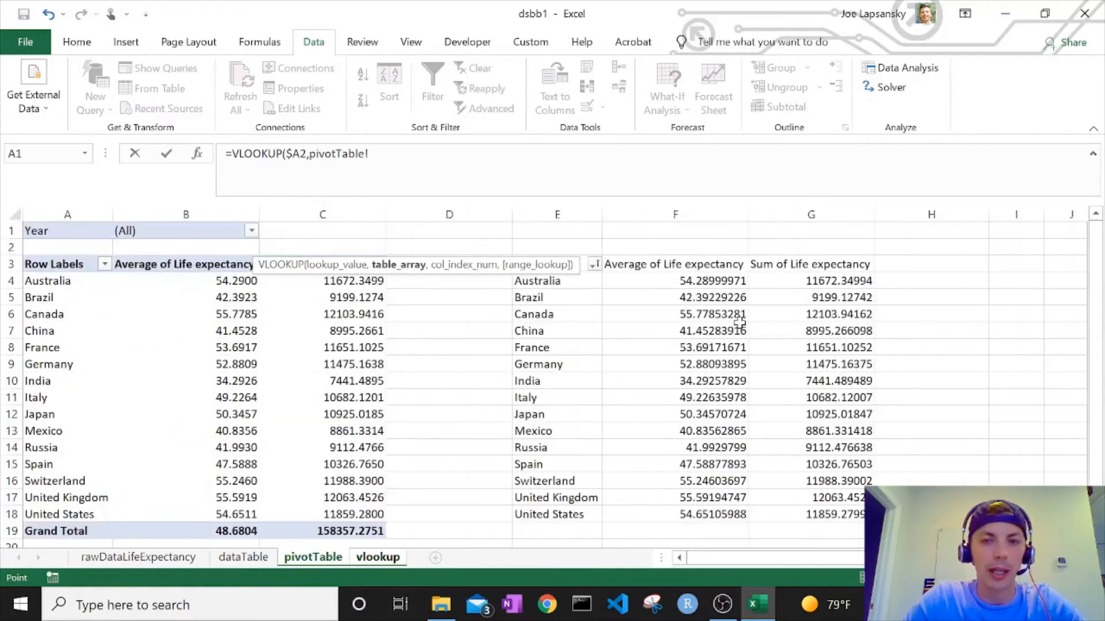
{"action": "left_click_drag", "start_coordinate": [524, 517], "coordinate": [778, 276]}
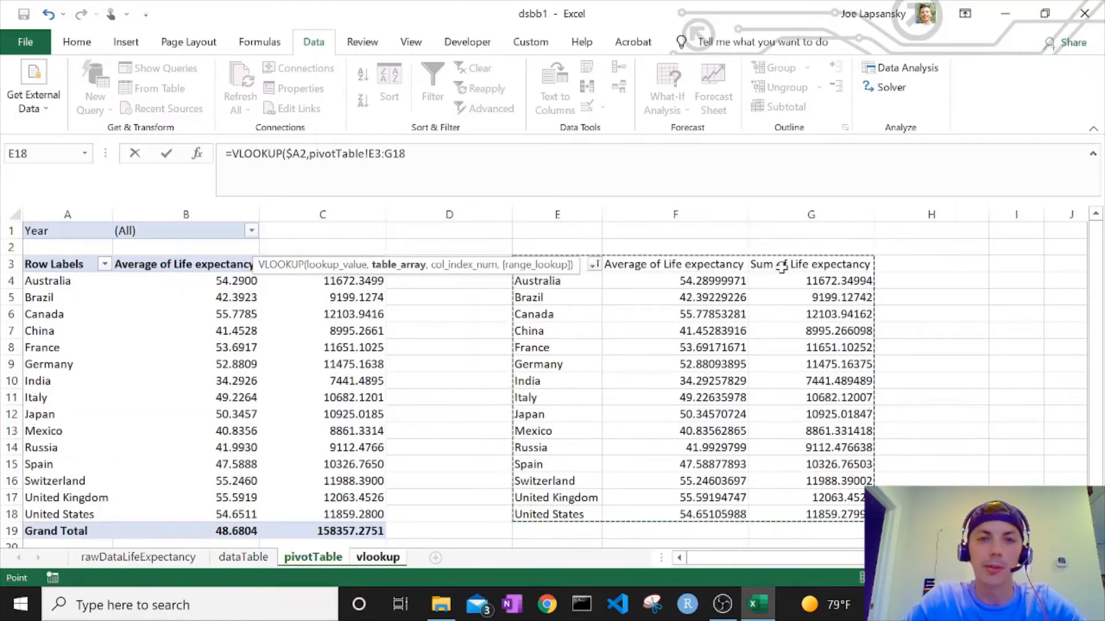
{"action": "key", "text": "F4"}
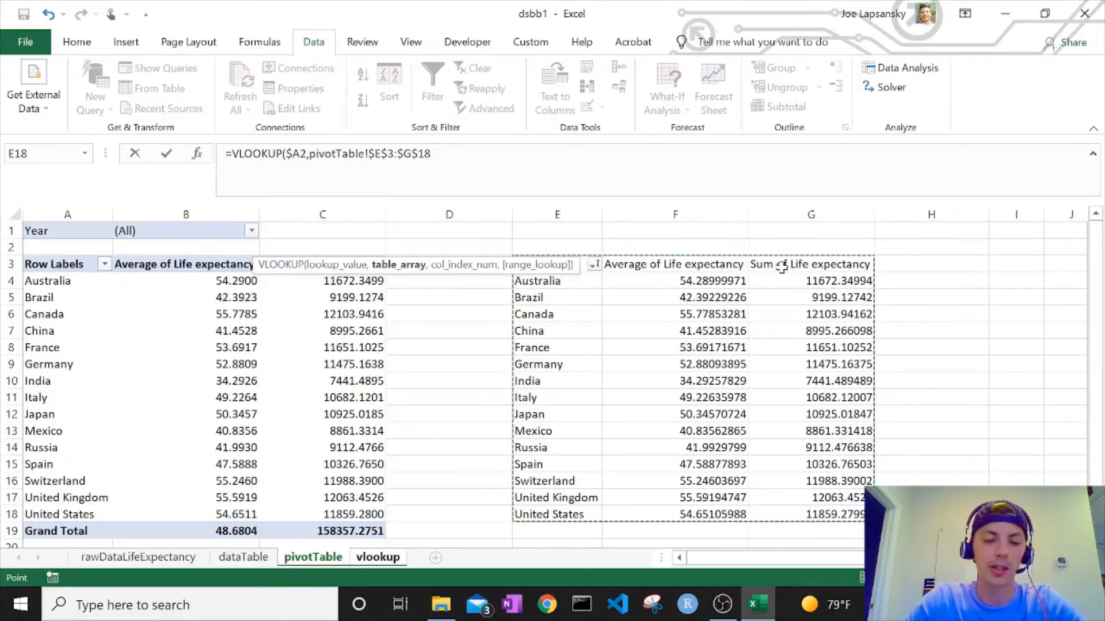
{"action": "type", "text": ","}
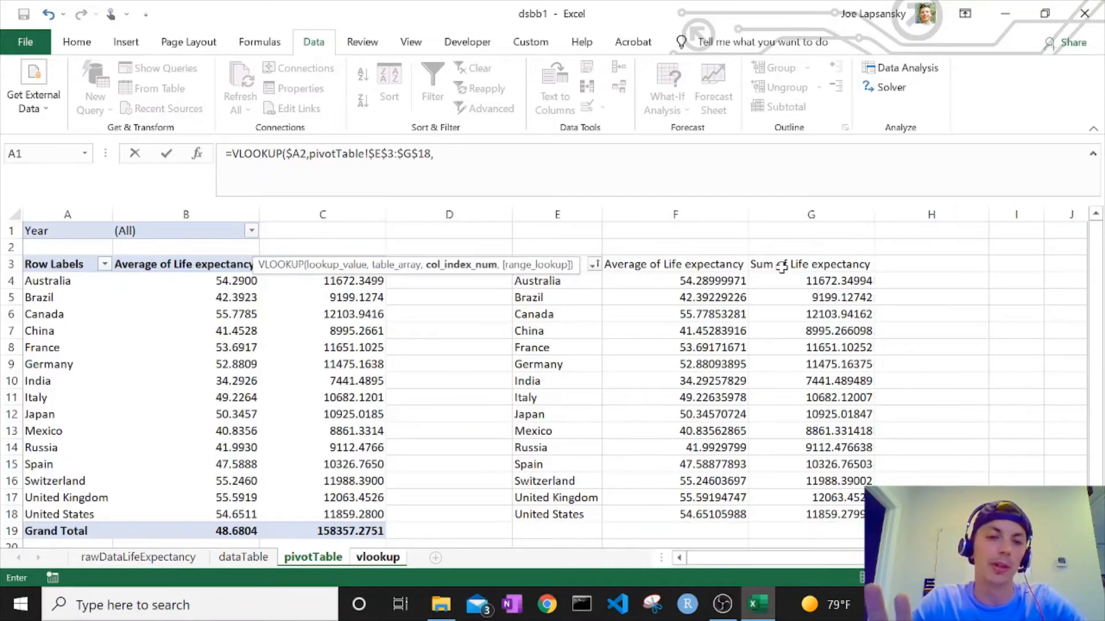
- Complete the C2 VLOOKUP formula with column index 3 and an exact match (FALSE)
{"action": "type", "text": "3"}
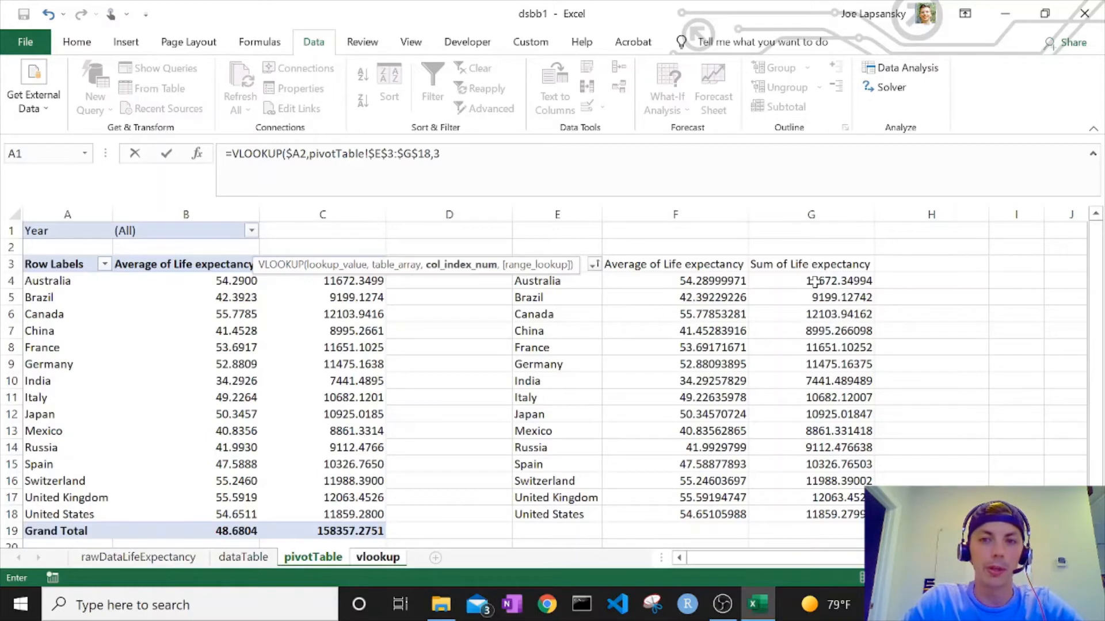
{"action": "type", "text": ","}
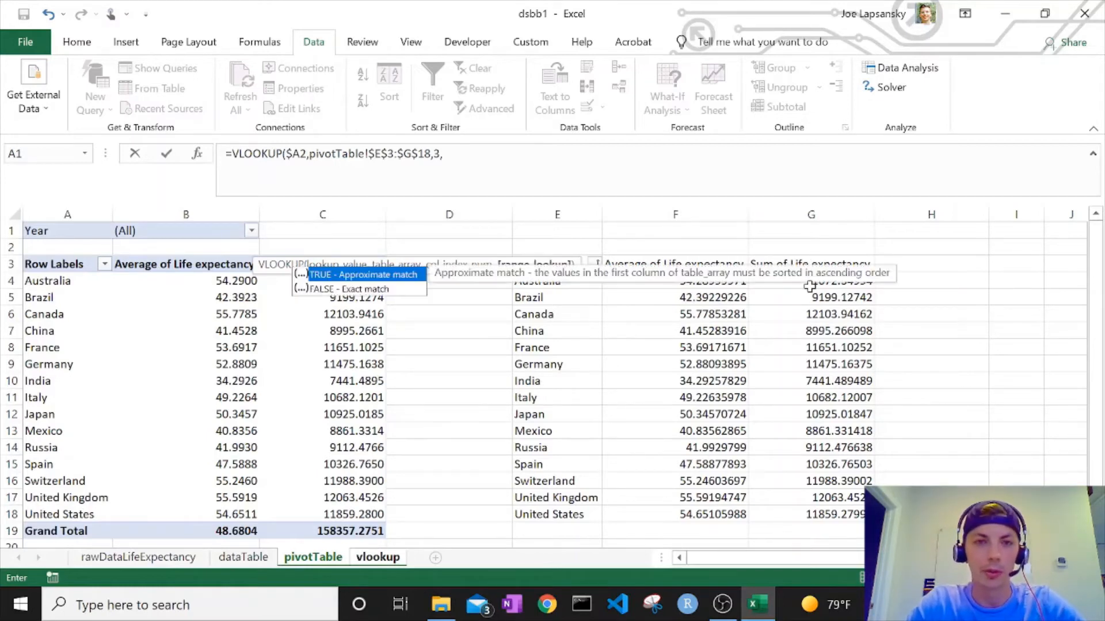
{"action": "key", "text": "Down"}
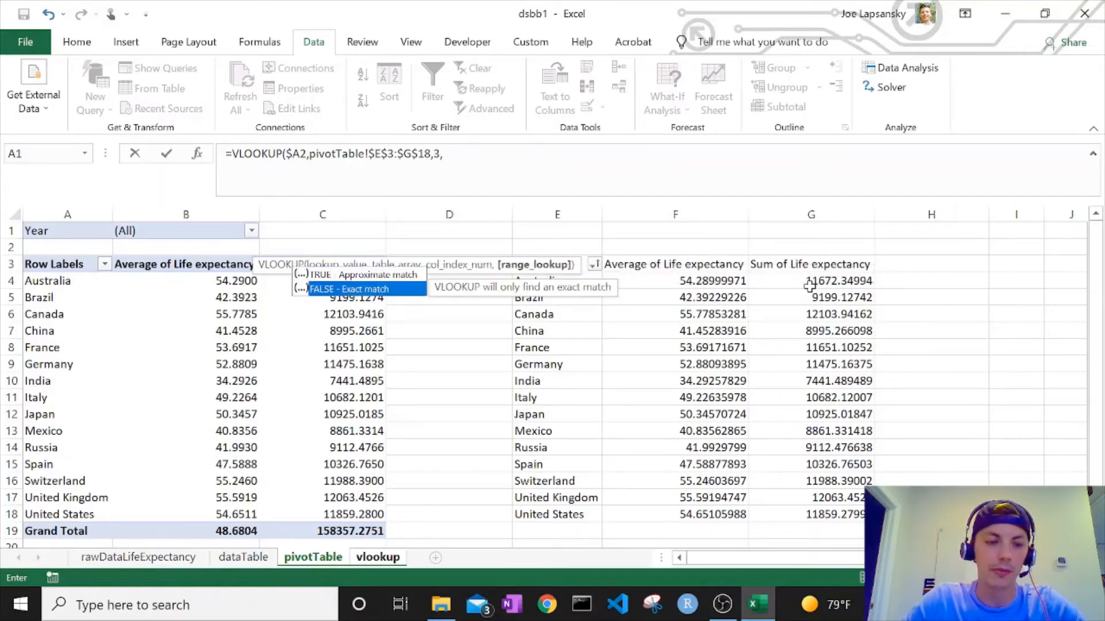
{"action": "key", "text": "Tab"}
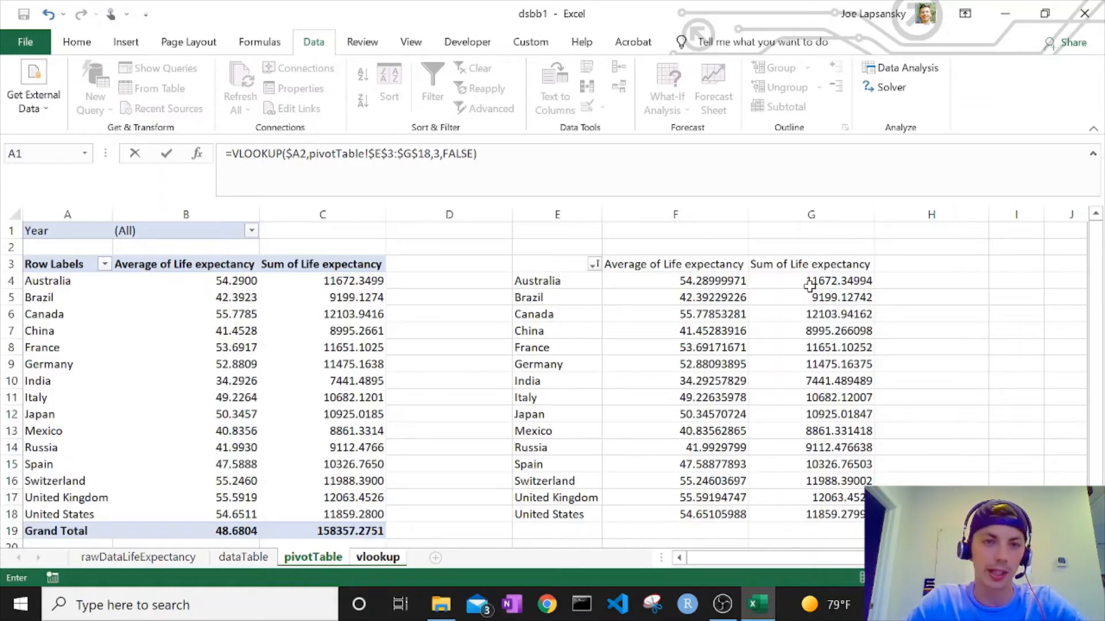
{"action": "key", "text": "Return"}
- Fill the C2 formula down the Sum Life Expectancy column to C16 for all countries
{"action": "left_click", "coordinate": [345, 248]}
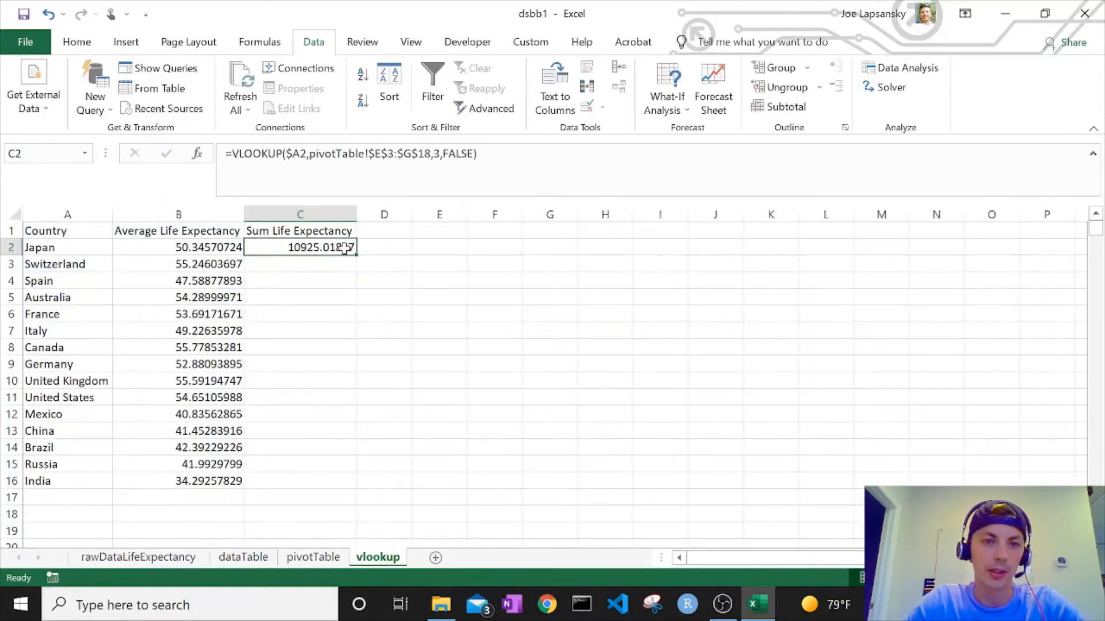
{"action": "double_click", "coordinate": [356, 255]}
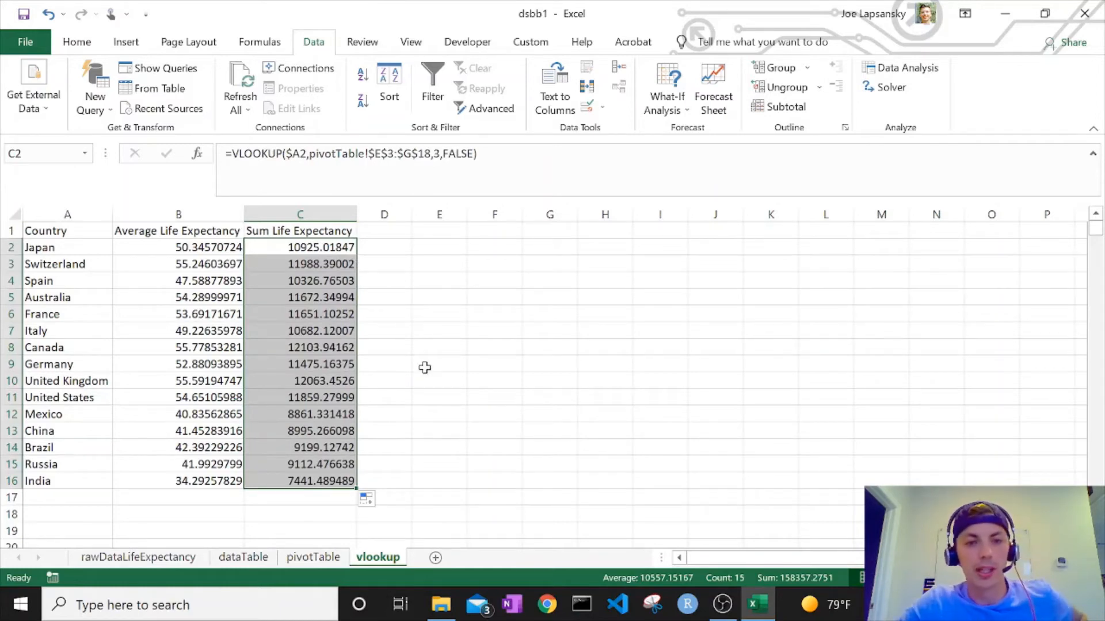
{"action": "left_click", "coordinate": [457, 397]}
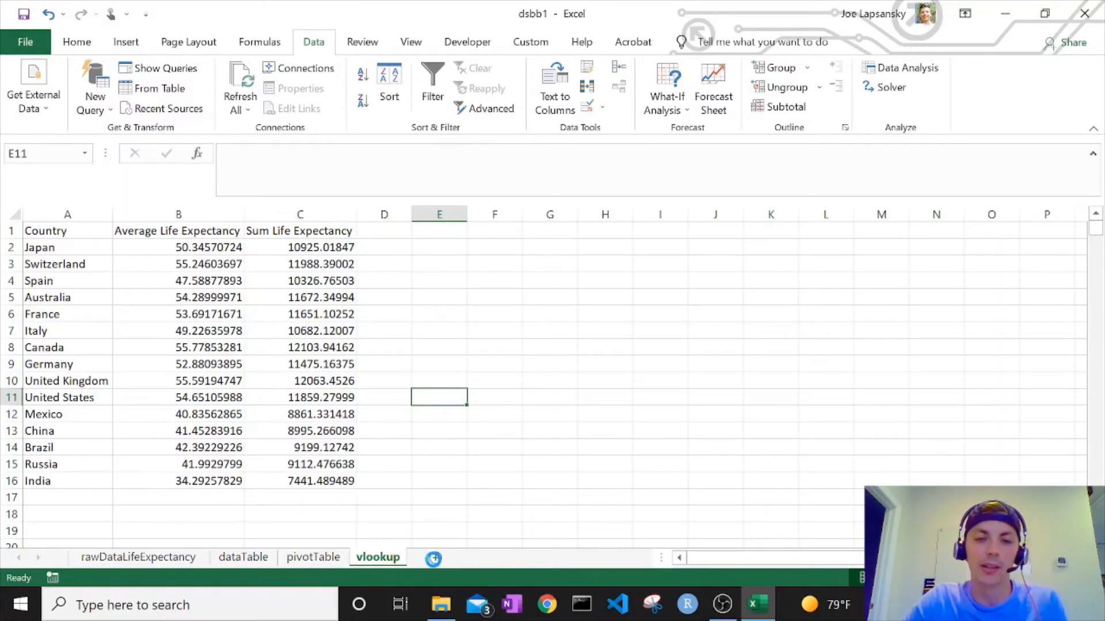
- Add a blank worksheet, and create a PivotTable from all the data on the dataTable sheet, placed on a new worksheet
{"action": "left_click", "coordinate": [433, 559]}
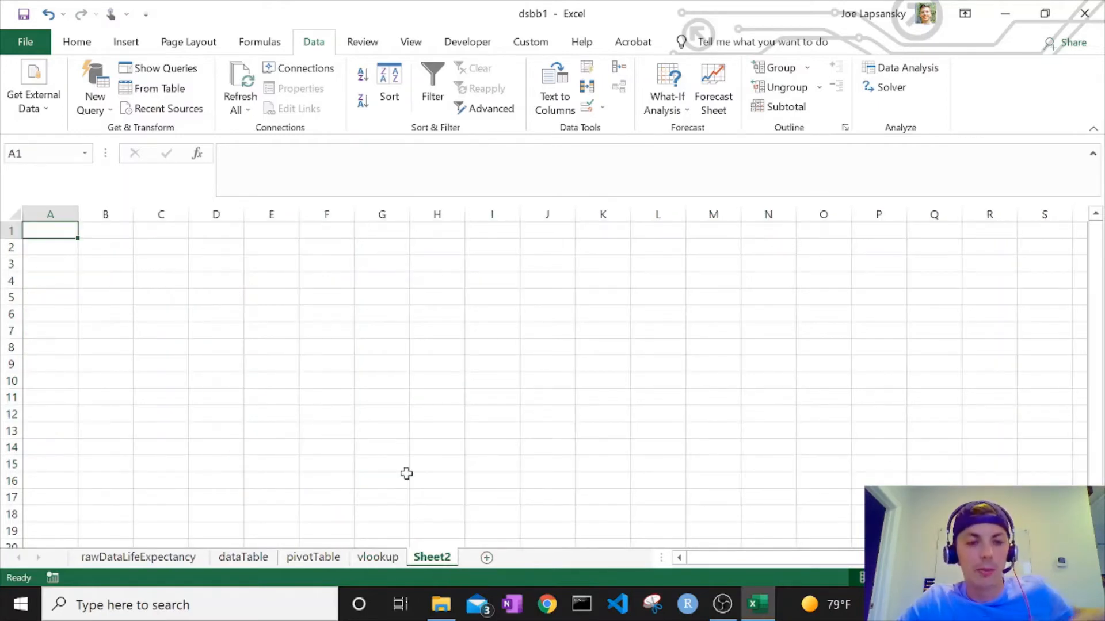
{"action": "left_click", "coordinate": [255, 567]}
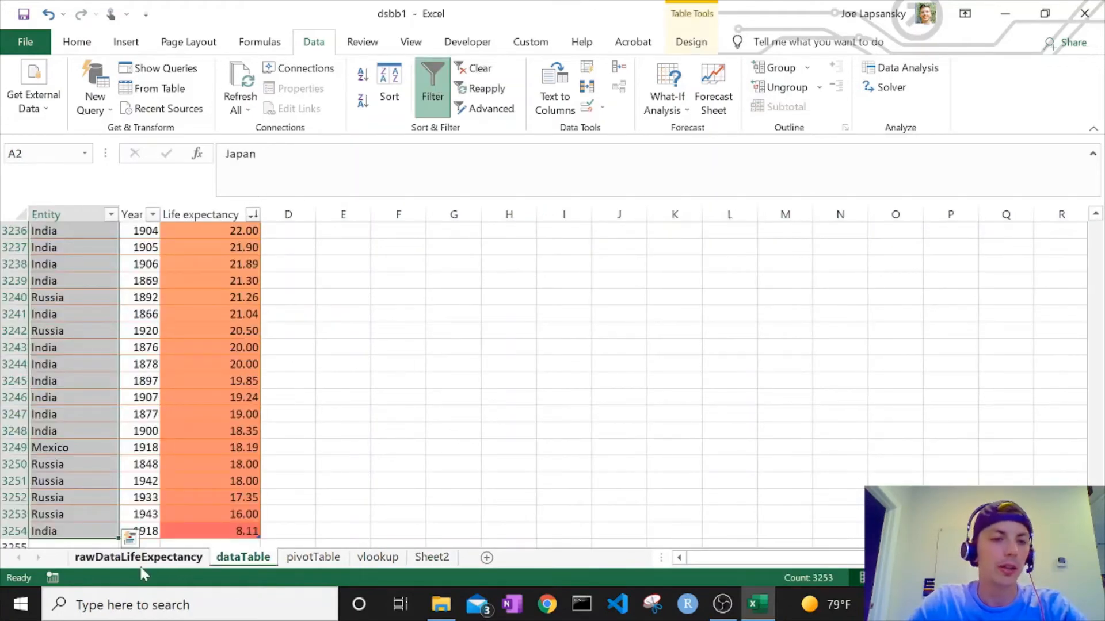
{"action": "left_click_drag", "start_coordinate": [196, 531], "coordinate": [104, 277]}
{"action": "key", "text": "ctrl+shift+Up"}
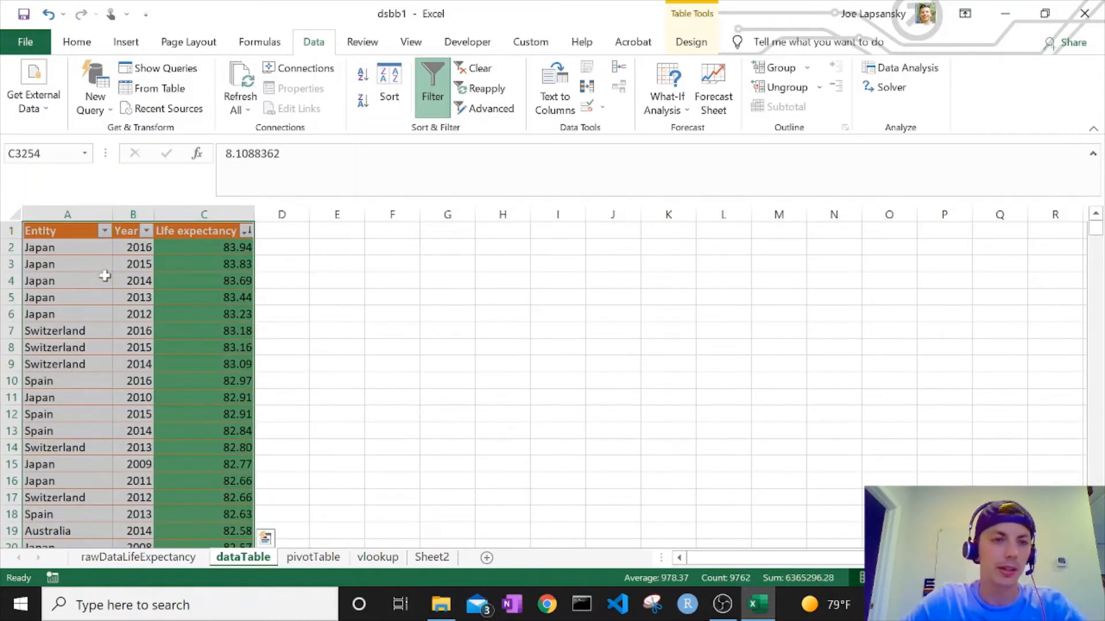
{"action": "left_click", "coordinate": [122, 44]}
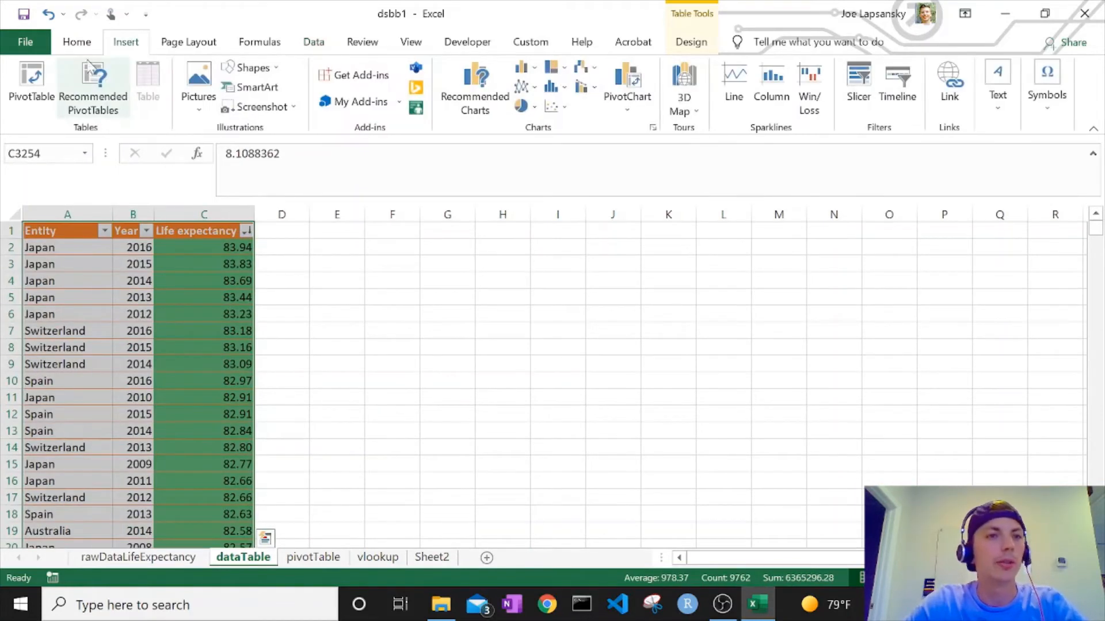
{"action": "left_click", "coordinate": [46, 76]}
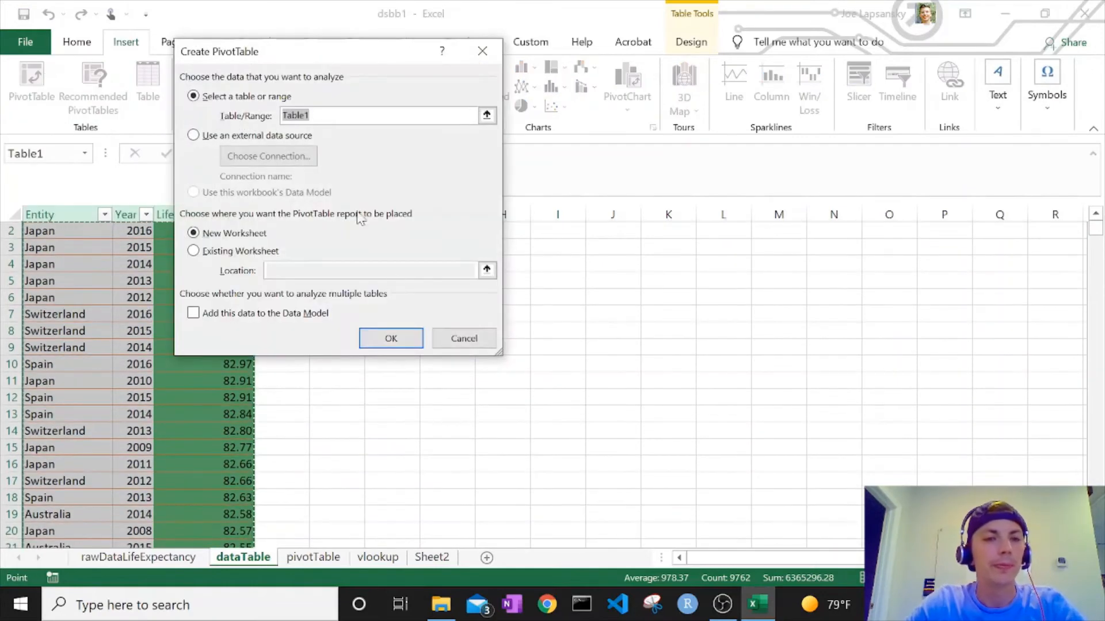
{"action": "left_click", "coordinate": [387, 340]}
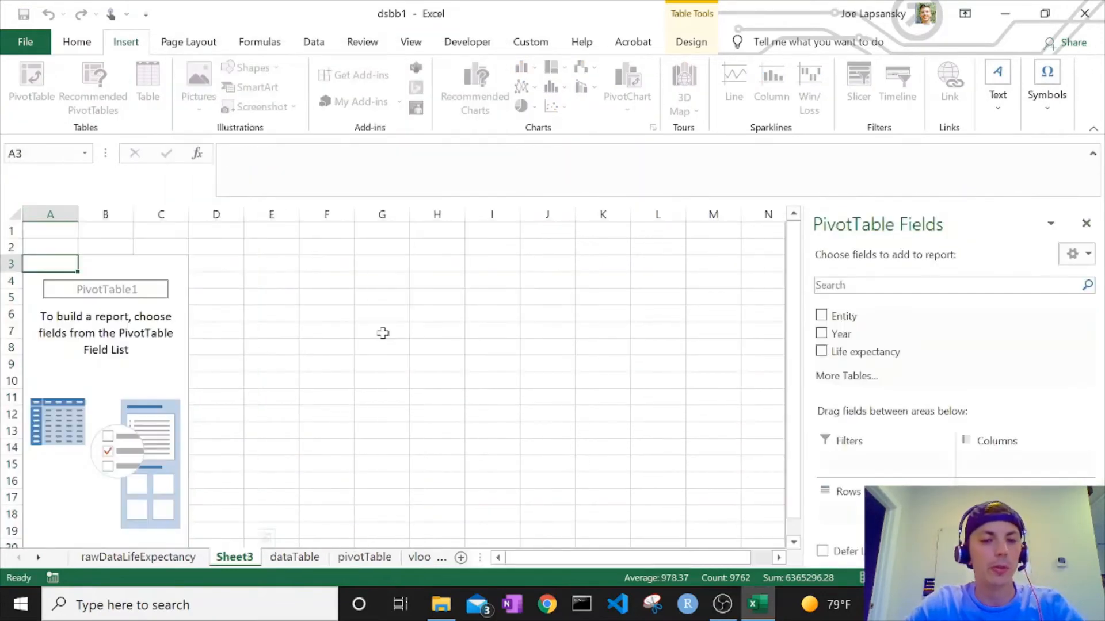
- Move the new PivotTable sheet directly after the vlookup sheet and rename it pivotTable2
{"action": "left_click_drag", "start_coordinate": [486, 558], "coordinate": [744, 561]}
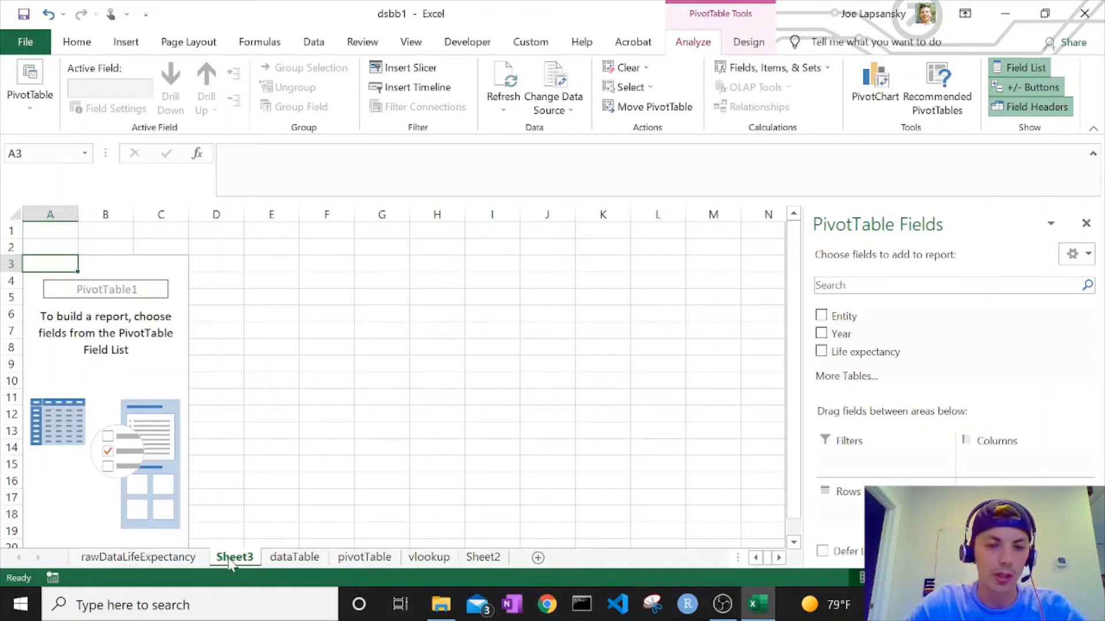
{"action": "left_click_drag", "start_coordinate": [229, 563], "coordinate": [463, 524]}
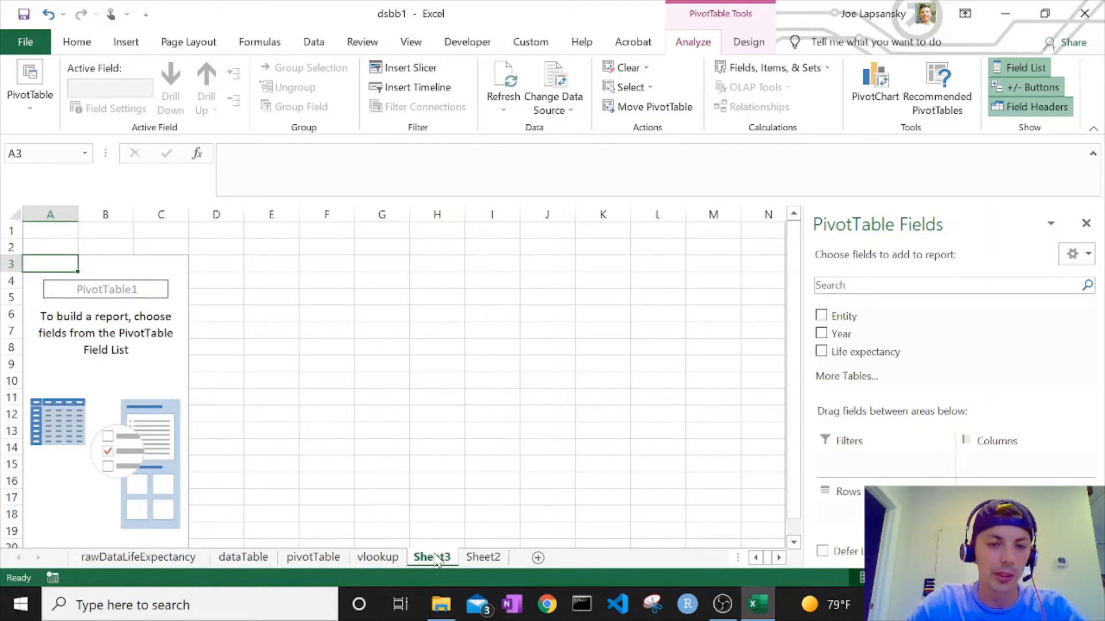
{"action": "double_click", "coordinate": [437, 561]}
{"action": "type", "text": "p"}
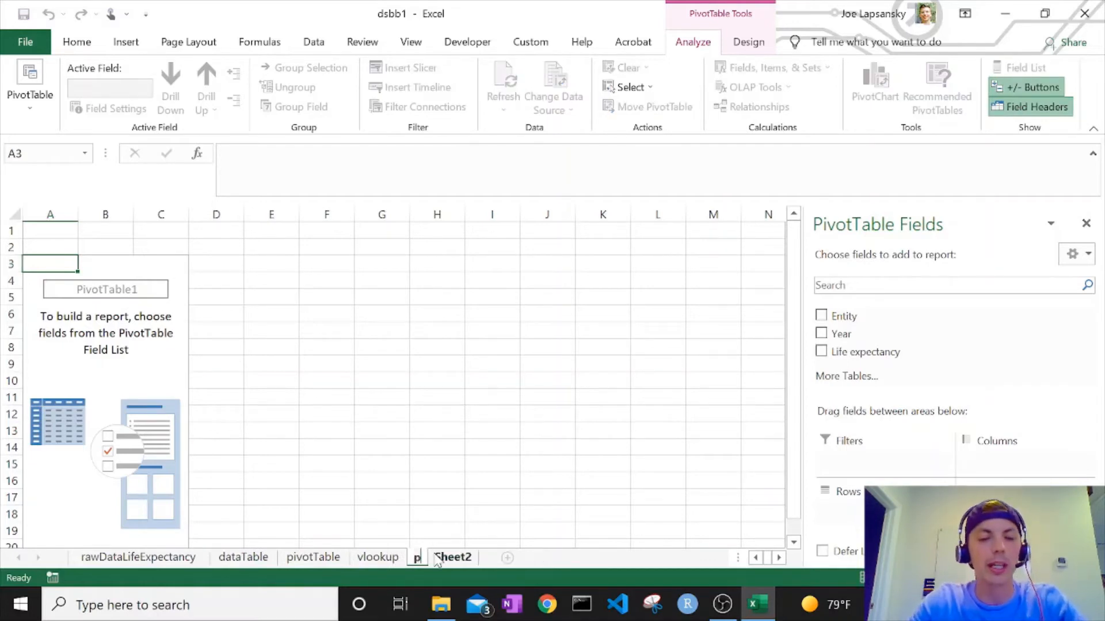
{"action": "type", "text": "ivotTable2"}
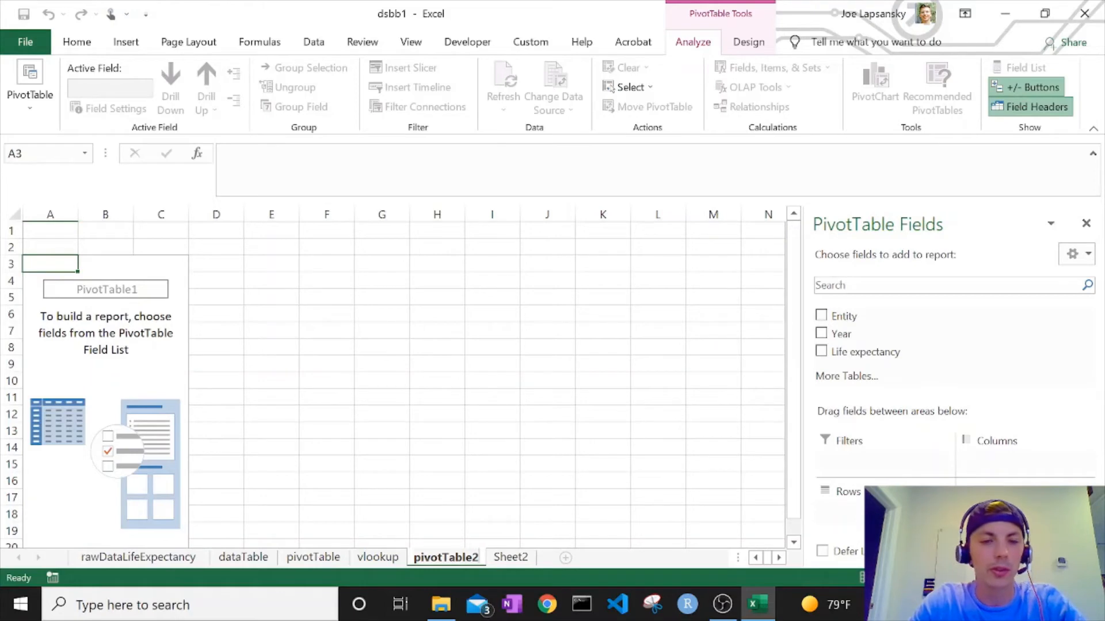
{"action": "key", "text": "Return"}
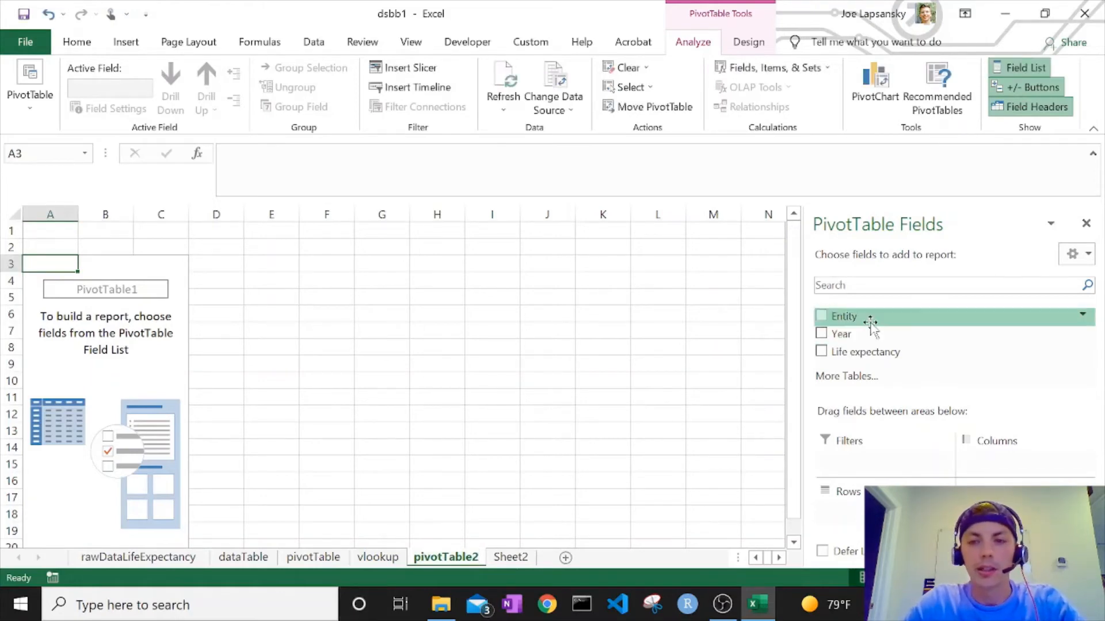
- Lay out the PivotTable with Entity in Rows, Year in Columns and Life expectancy in Values
{"action": "left_click_drag", "start_coordinate": [871, 322], "coordinate": [840, 505]}
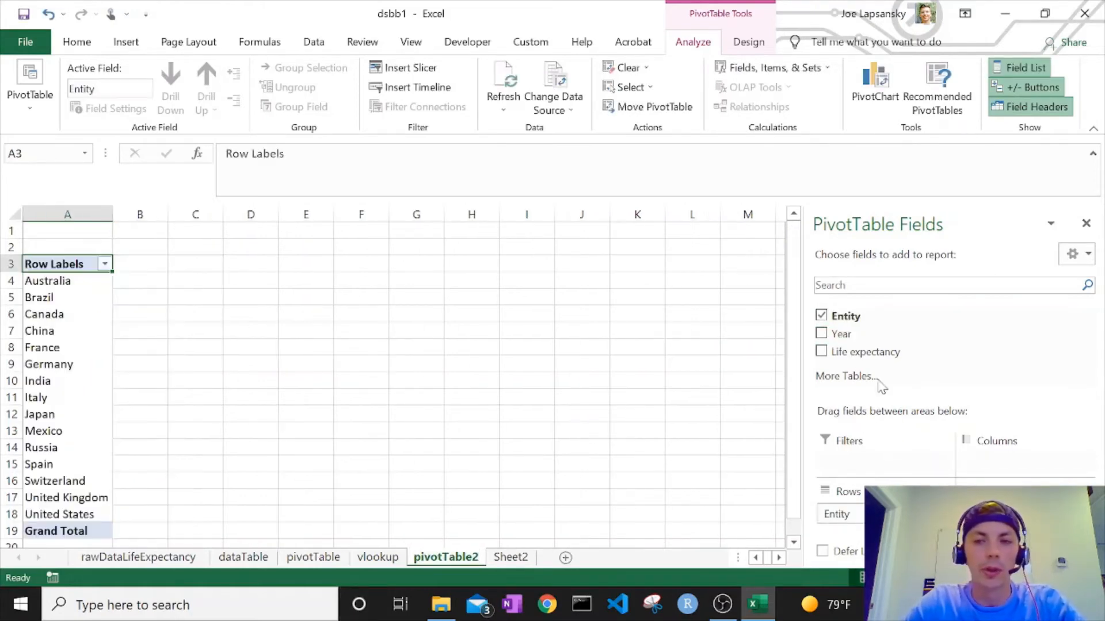
{"action": "left_click_drag", "start_coordinate": [851, 332], "coordinate": [982, 461]}
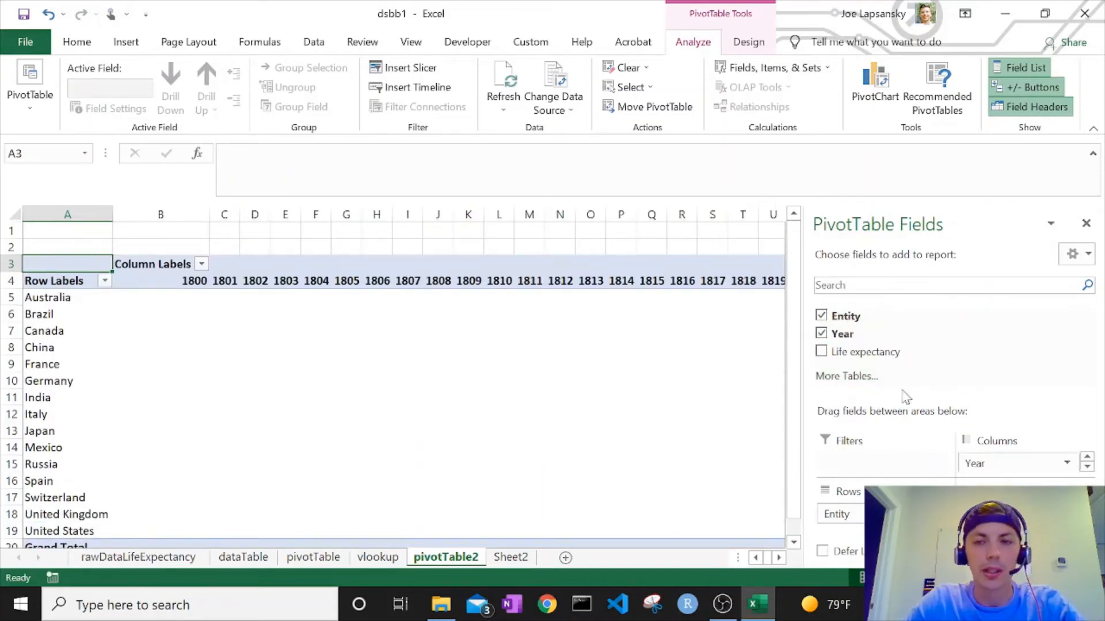
{"action": "left_click_drag", "start_coordinate": [863, 351], "coordinate": [1024, 515]}
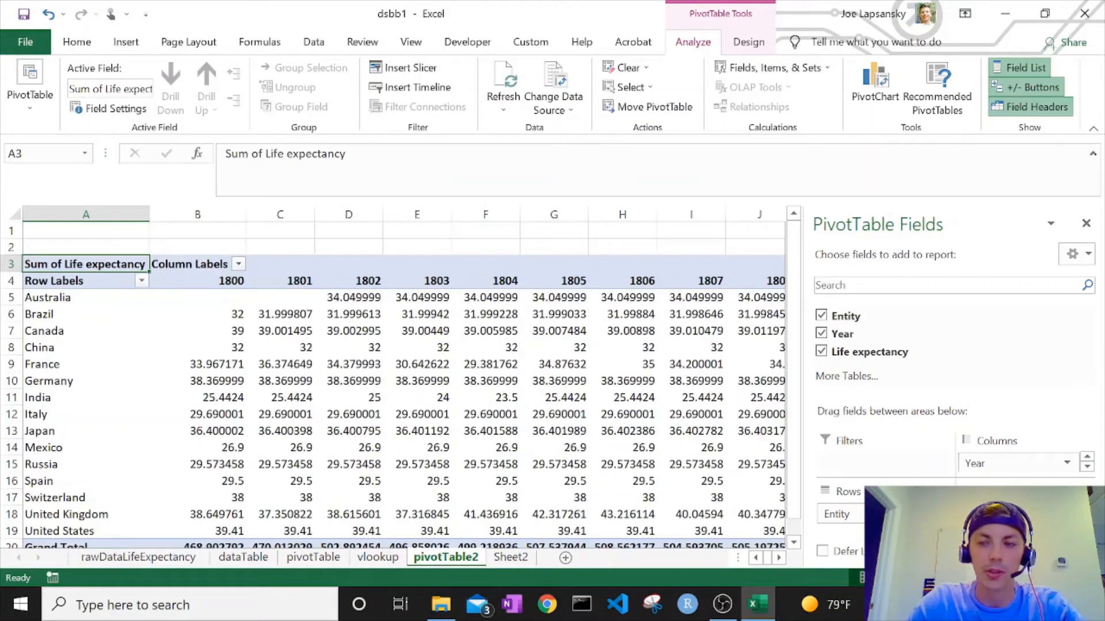
- Summarize the PivotTable's Life expectancy values by Average and close the field list
{"action": "left_click", "coordinate": [1013, 514]}
{"action": "left_click", "coordinate": [990, 487]}
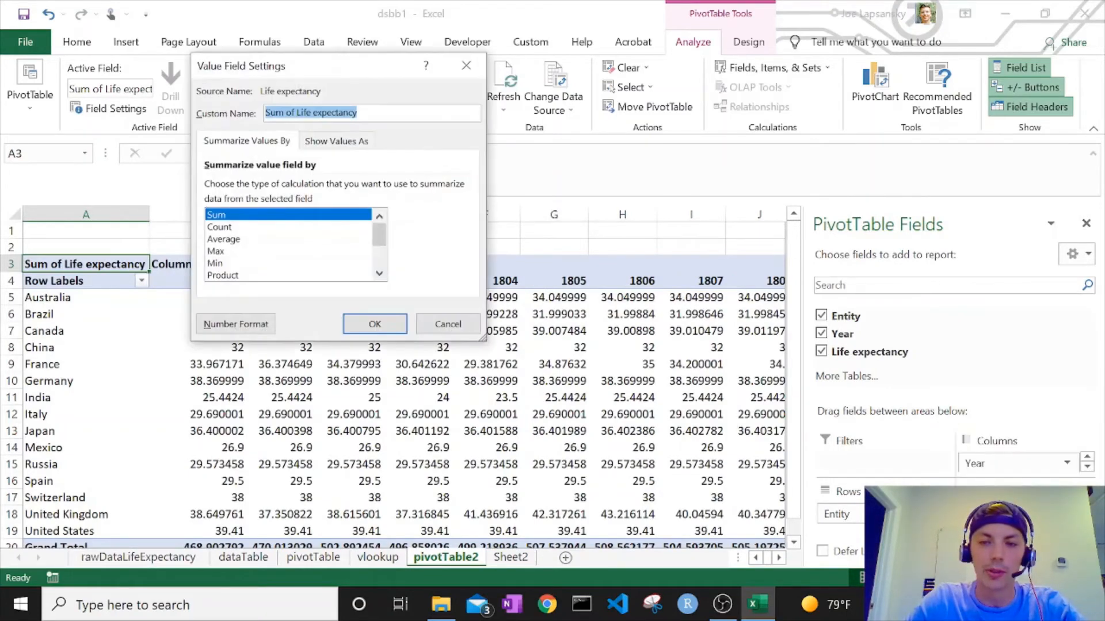
{"action": "left_click", "coordinate": [251, 241]}
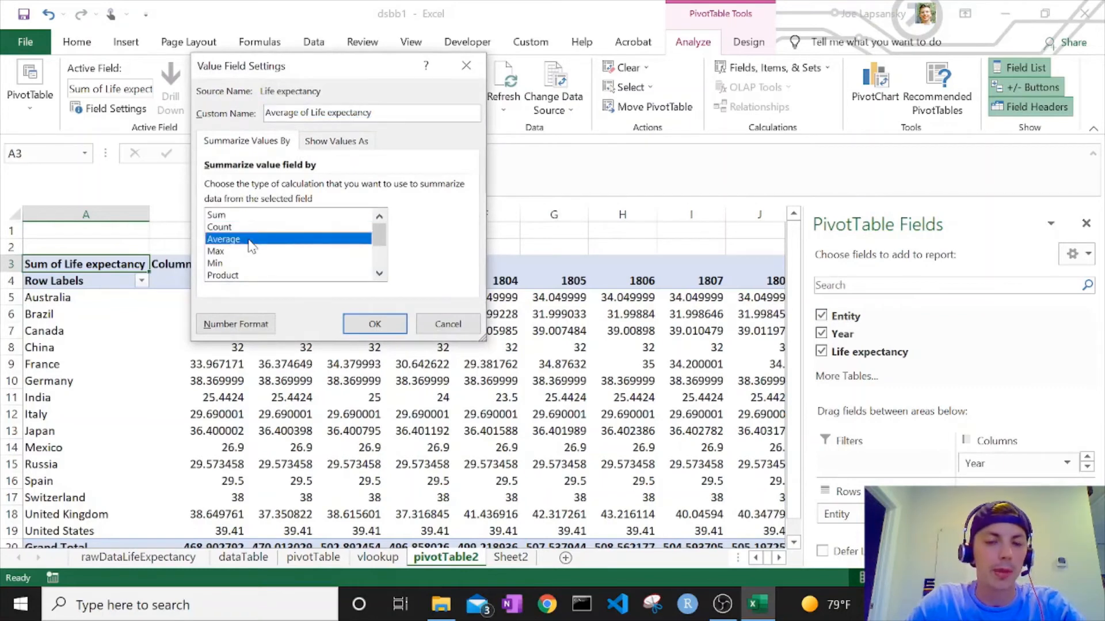
{"action": "left_click", "coordinate": [375, 325]}
{"action": "left_click", "coordinate": [300, 314]}
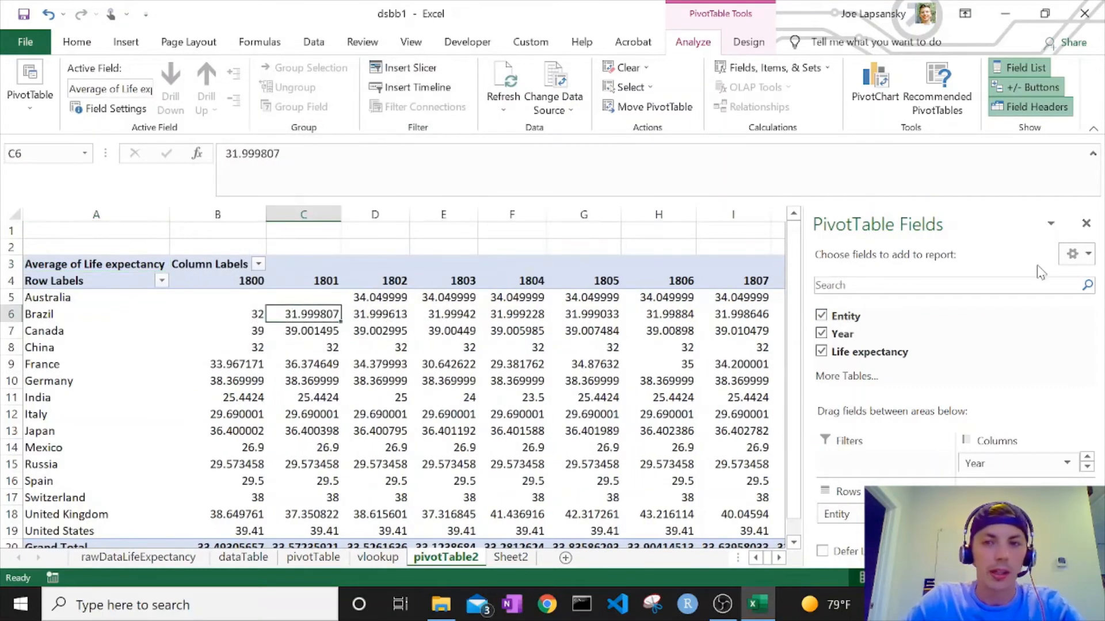
{"action": "left_click", "coordinate": [1086, 223]}
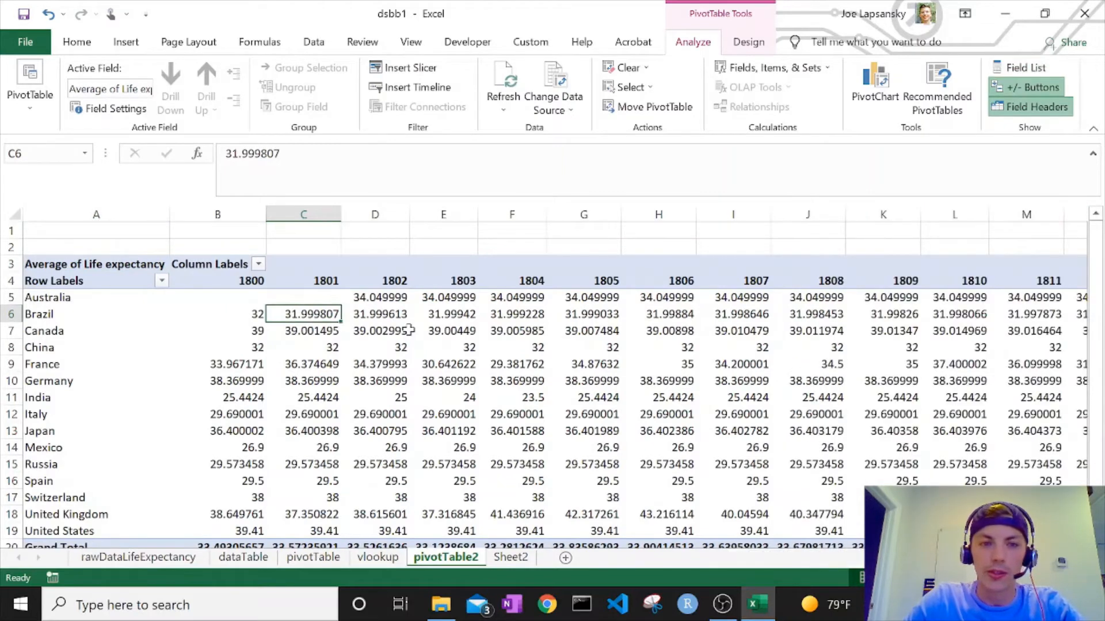
- Examine how the PivotTable arranges average life expectancy by country in rows and year in columns
{"action": "left_click", "coordinate": [405, 330]}
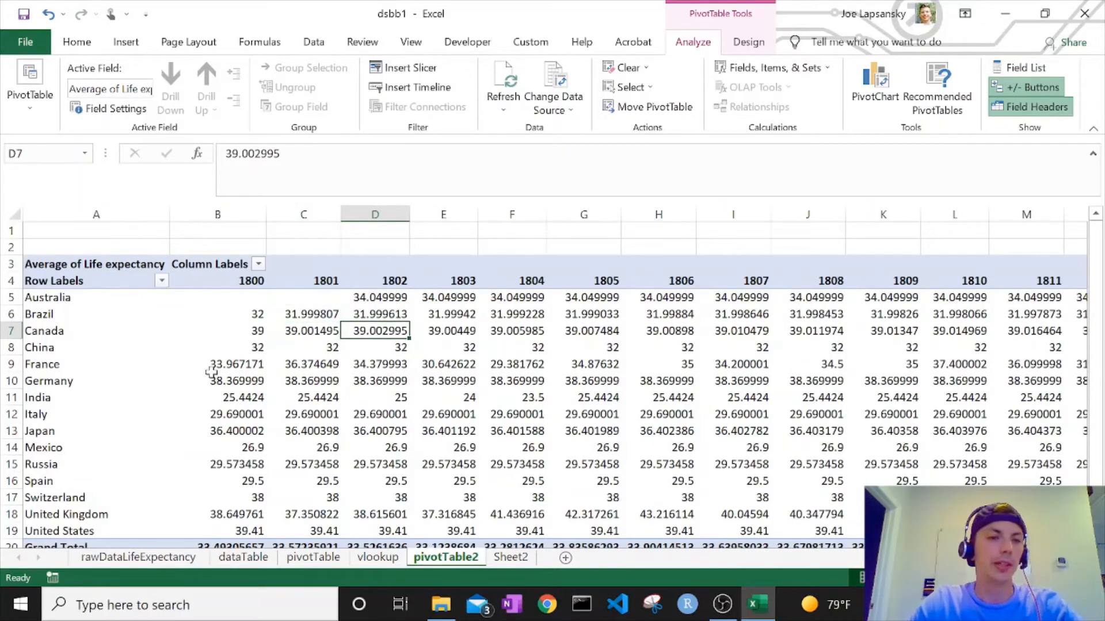
{"action": "left_click", "coordinate": [241, 281]}
{"action": "mouse_move", "coordinate": [361, 347]}
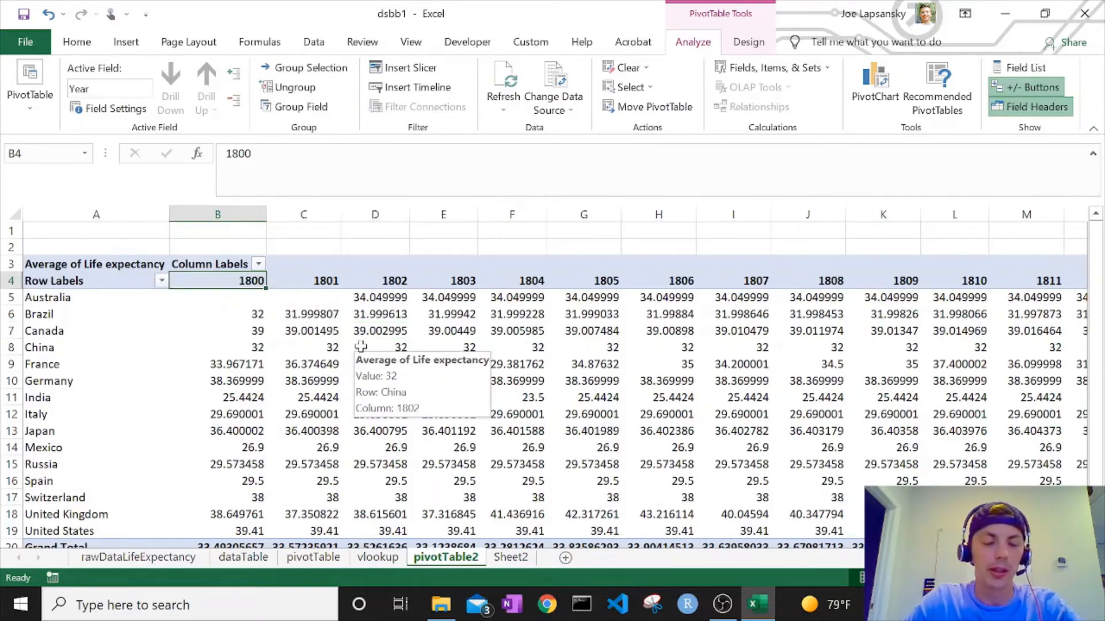
{"action": "scroll", "coordinate": [361, 347], "scroll_direction": "down", "scroll_amount": 1}
{"action": "scroll", "coordinate": [361, 347], "scroll_direction": "up", "scroll_amount": 1}
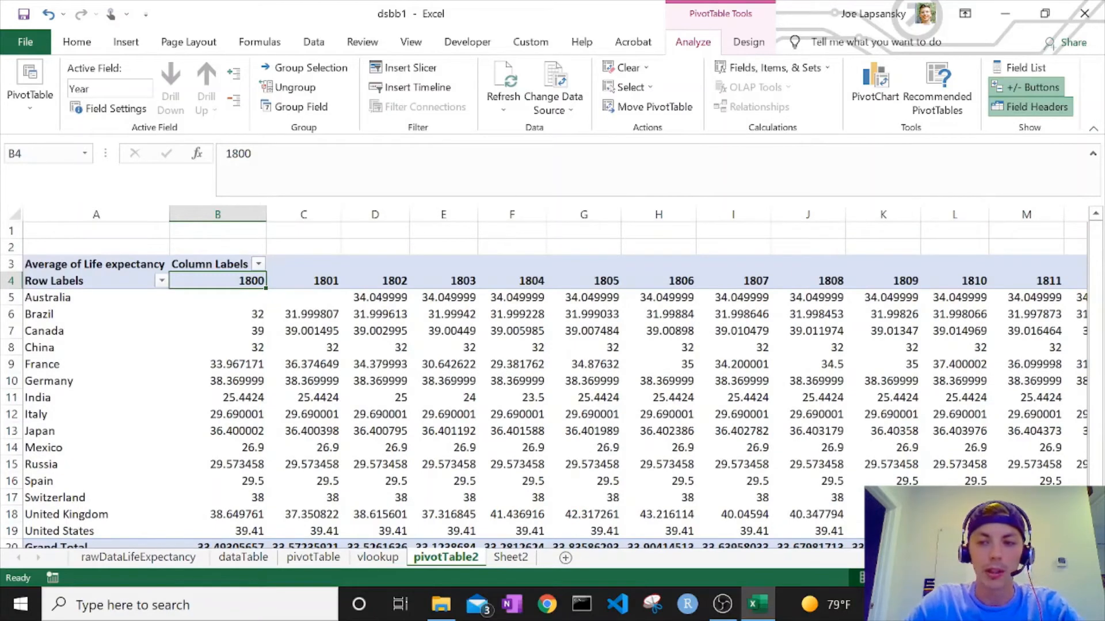
{"action": "mouse_move", "coordinate": [898, 558]}
{"action": "left_mouse_down"}
{"action": "mouse_move", "coordinate": [1059, 557]}
{"action": "mouse_move", "coordinate": [898, 557]}
{"action": "left_mouse_up"}
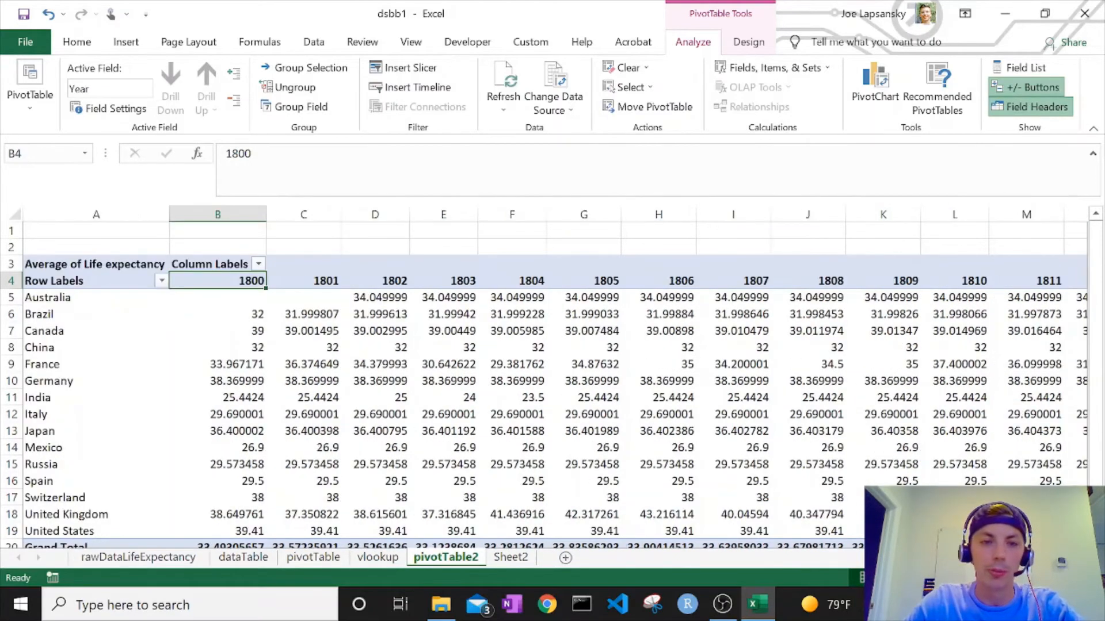
{"action": "left_click_drag", "start_coordinate": [721, 346], "coordinate": [874, 412]}
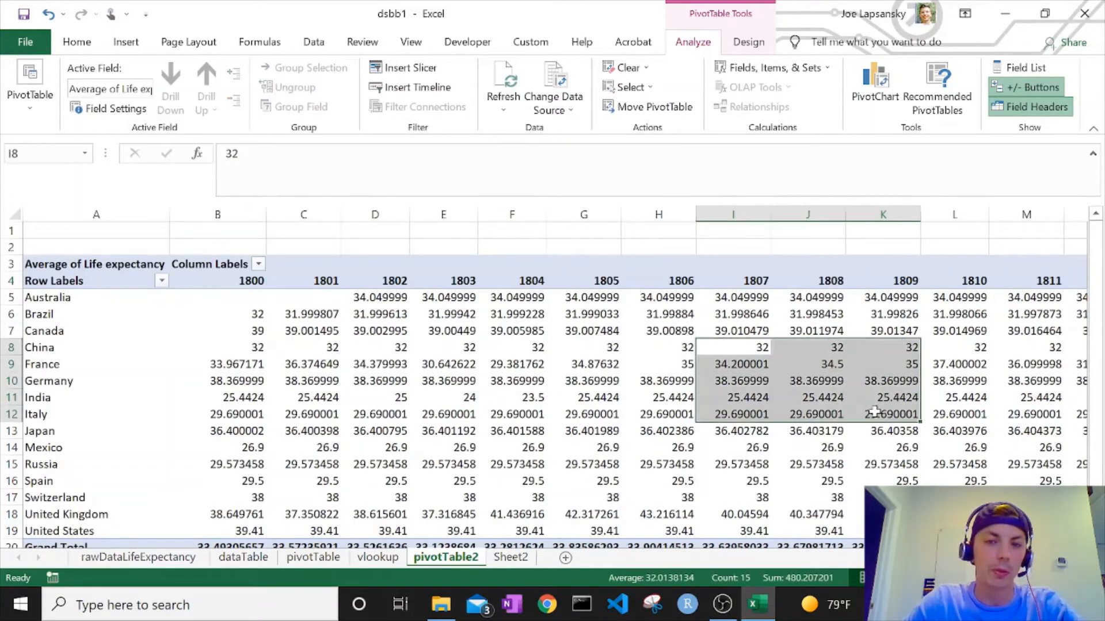
{"action": "left_click", "coordinate": [504, 415]}
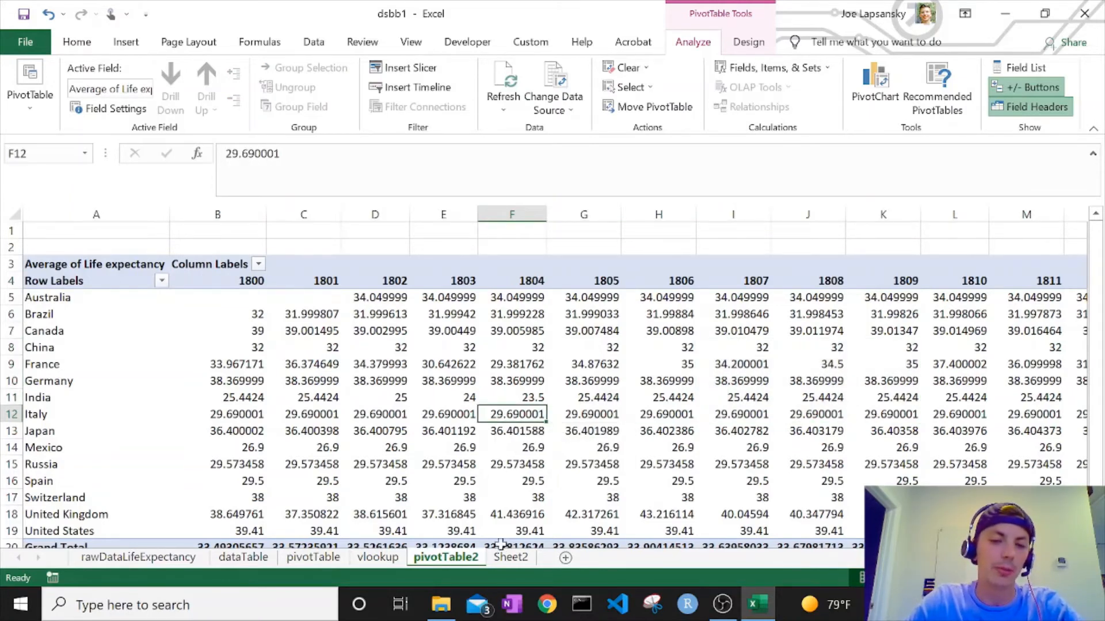
- Rename the blank worksheet Sheet2 as indexmatch
{"action": "left_click", "coordinate": [509, 559]}
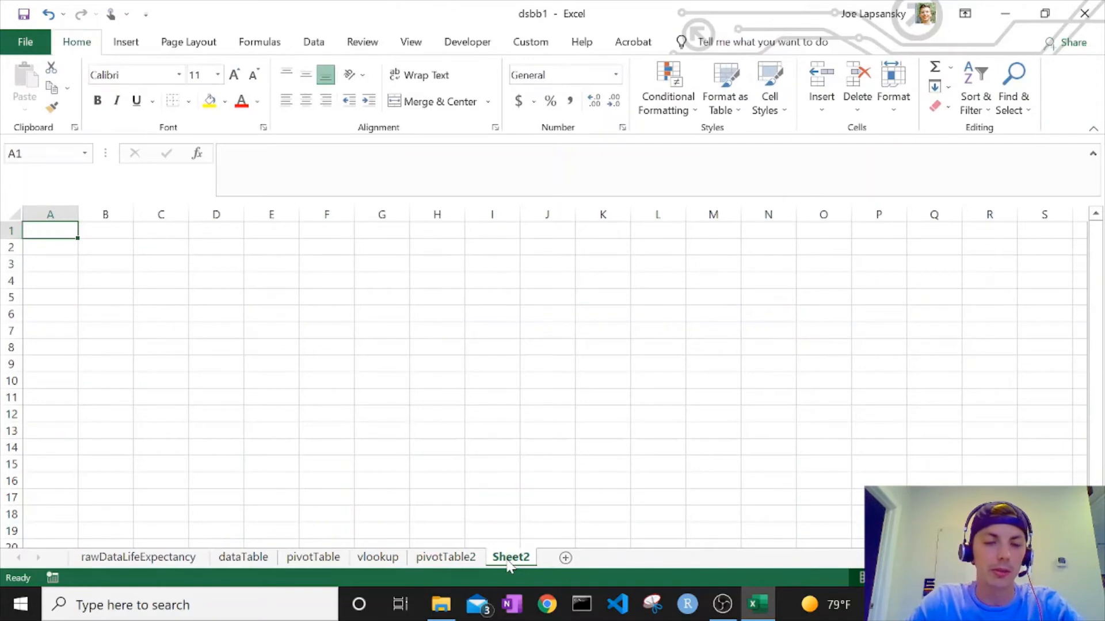
{"action": "double_click", "coordinate": [508, 563]}
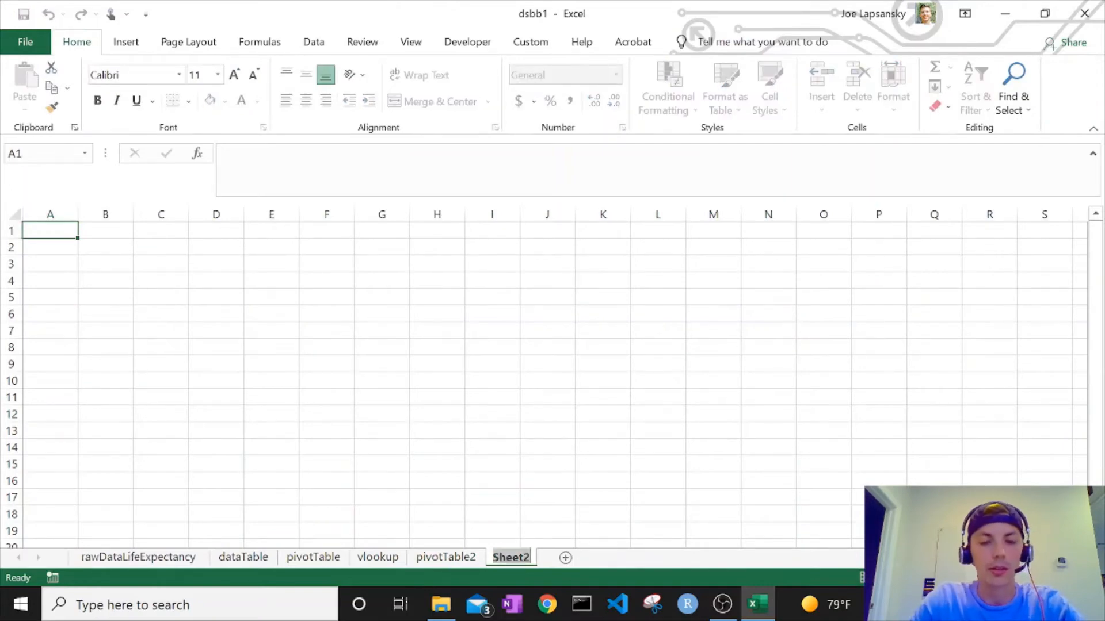
{"action": "type", "text": "indexma"}
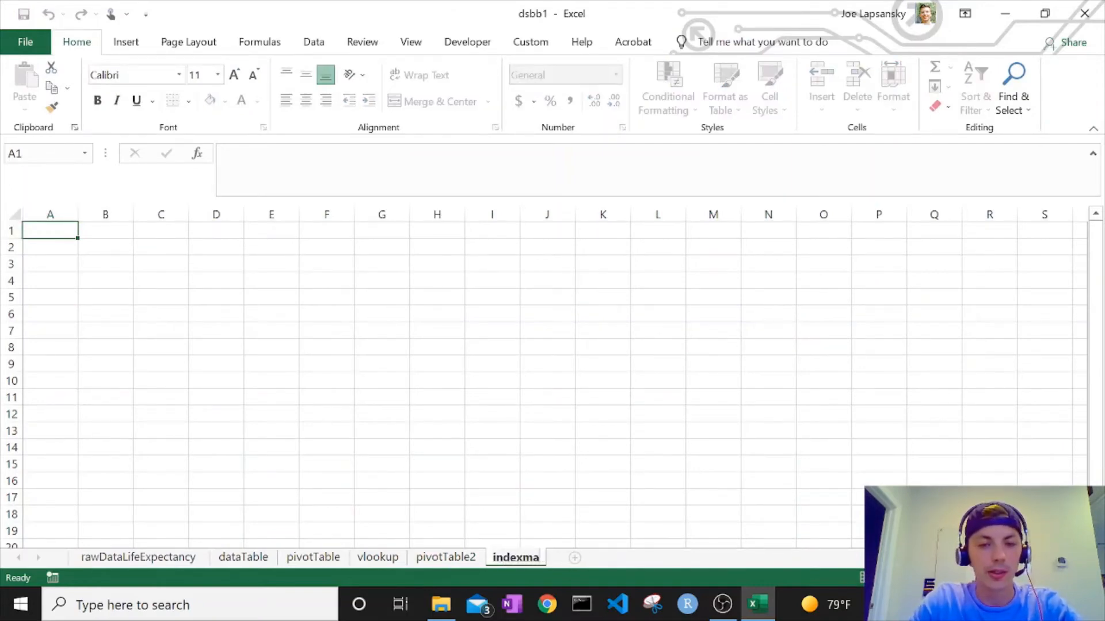
{"action": "type", "text": "tch"}
{"action": "key", "text": "Return"}
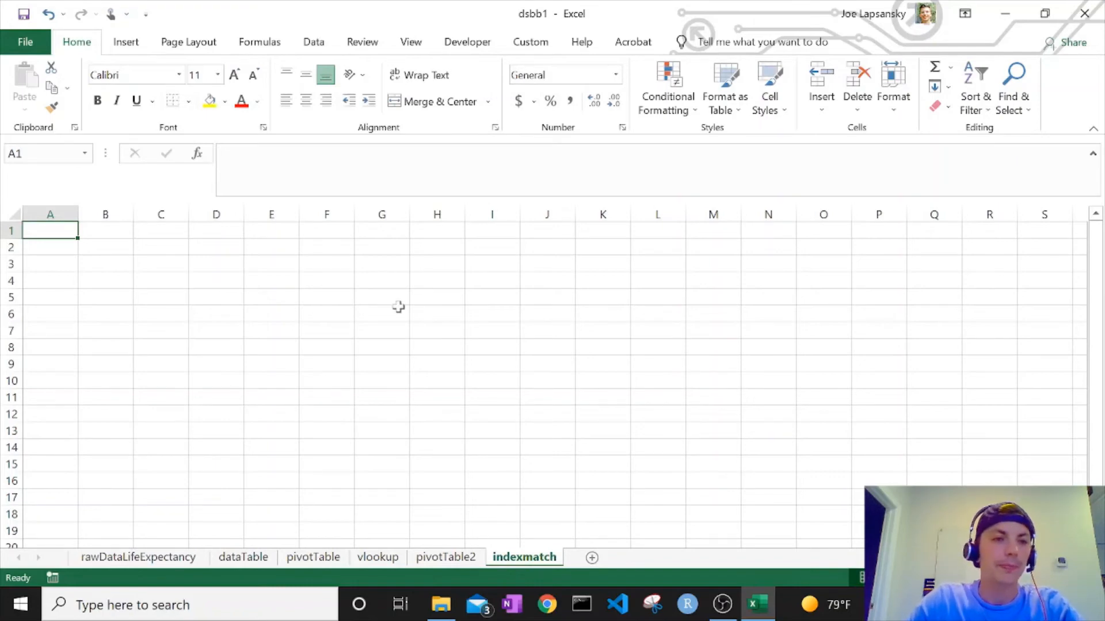
- Enter the lookup country Japan in cell A2 and the lookup year 1852 in cell B1
{"action": "left_click", "coordinate": [67, 253]}
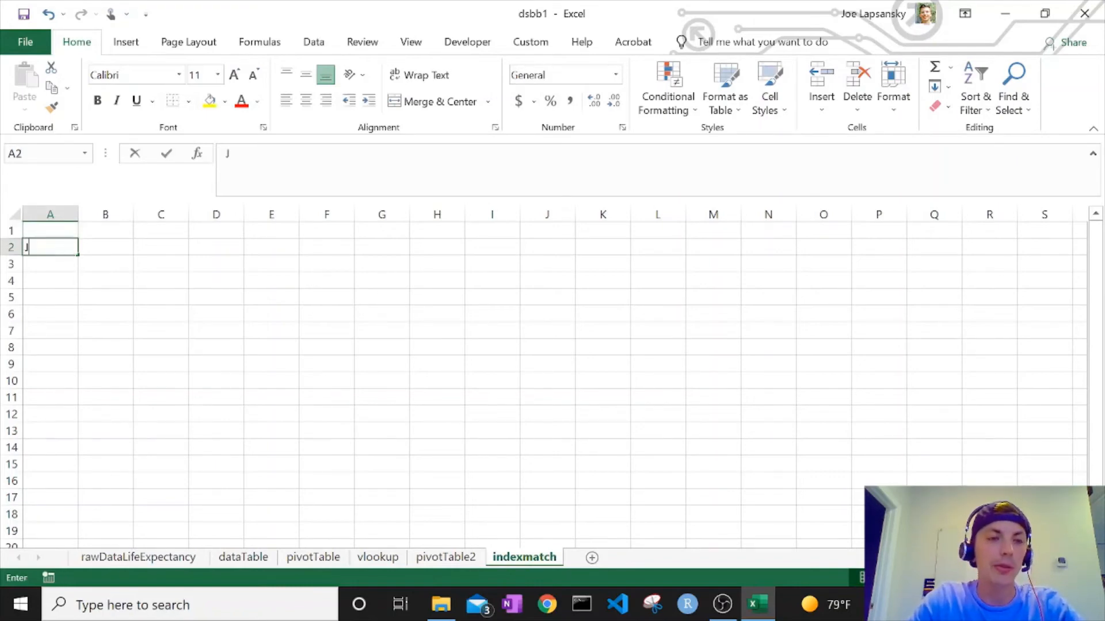
{"action": "type", "text": "Japan"}
{"action": "key", "text": "Up"}
{"action": "key", "text": "Right"}
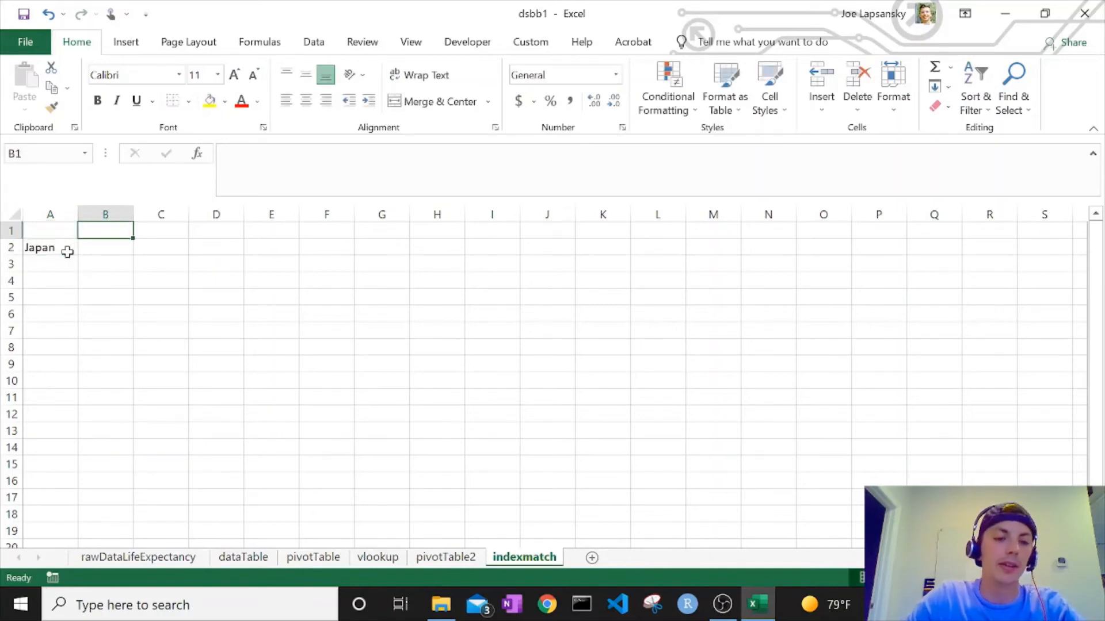
{"action": "type", "text": "185"}
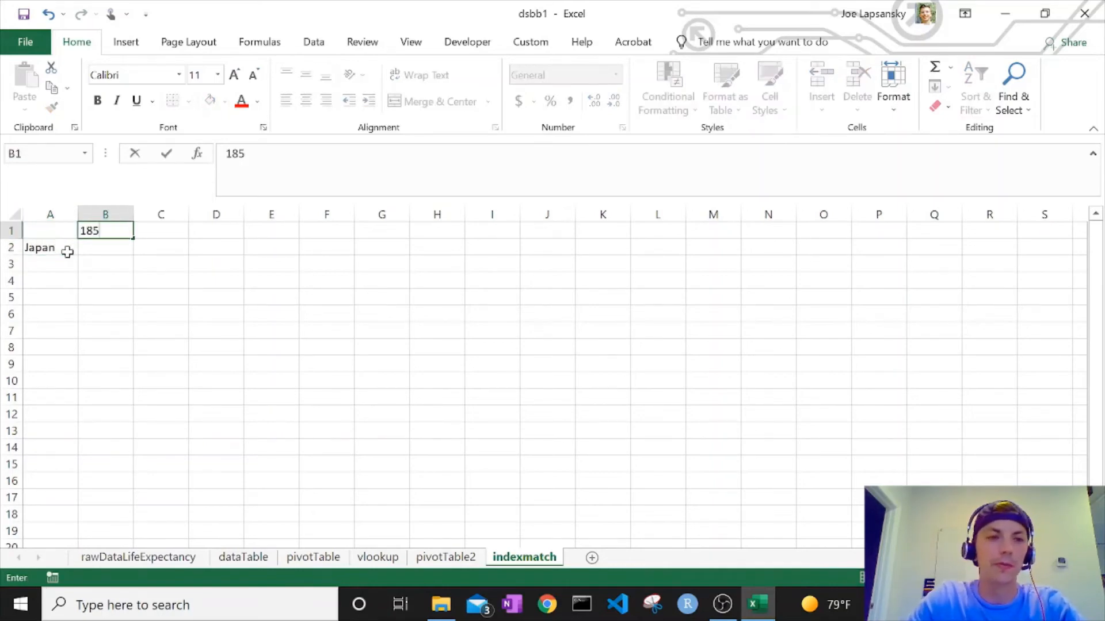
{"action": "type", "text": "2"}
{"action": "key", "text": "Return"}
{"action": "left_click", "coordinate": [209, 326]}
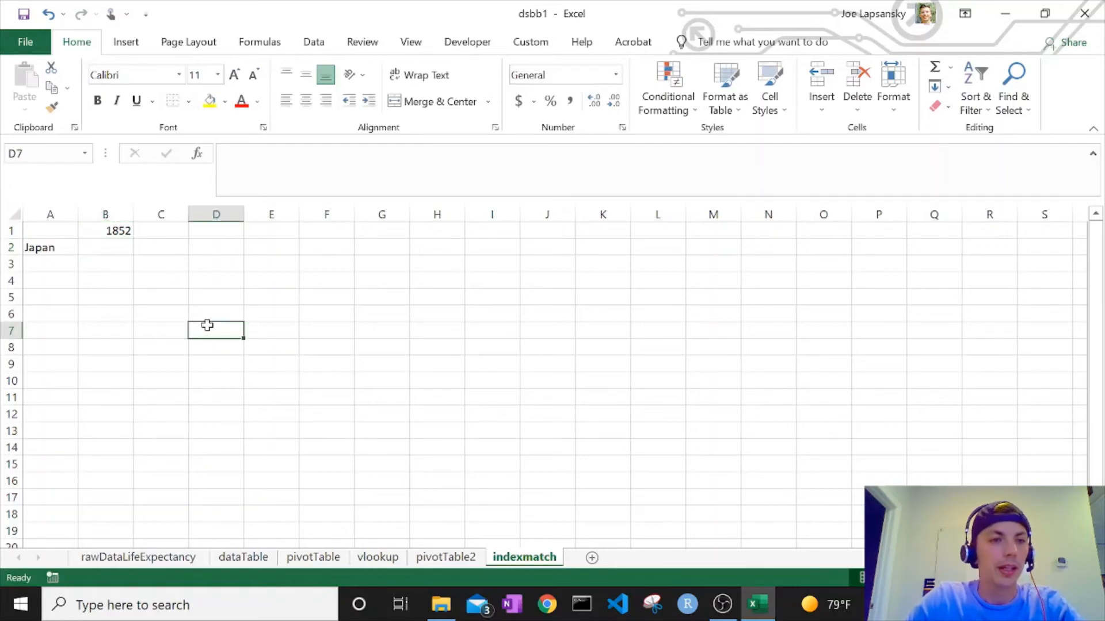
- Start an INDEX formula in B2 with the PivotTable values pivotTable2!$B$5:$HJ$19 as its absolute array, excluding the grand totals
{"action": "left_click", "coordinate": [118, 248]}
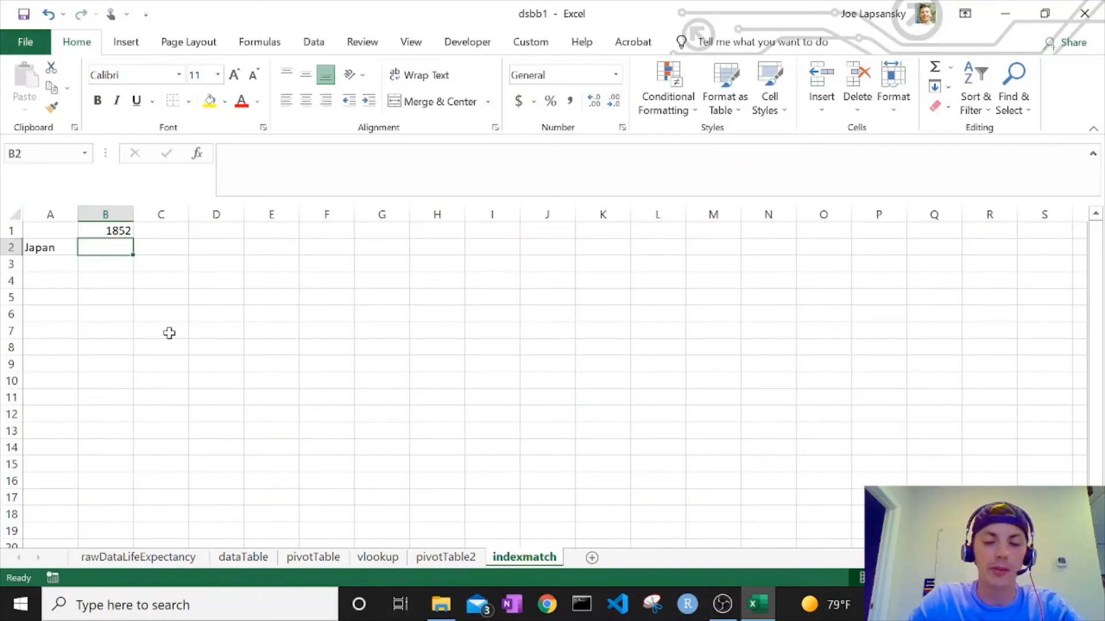
{"action": "type", "text": "="}
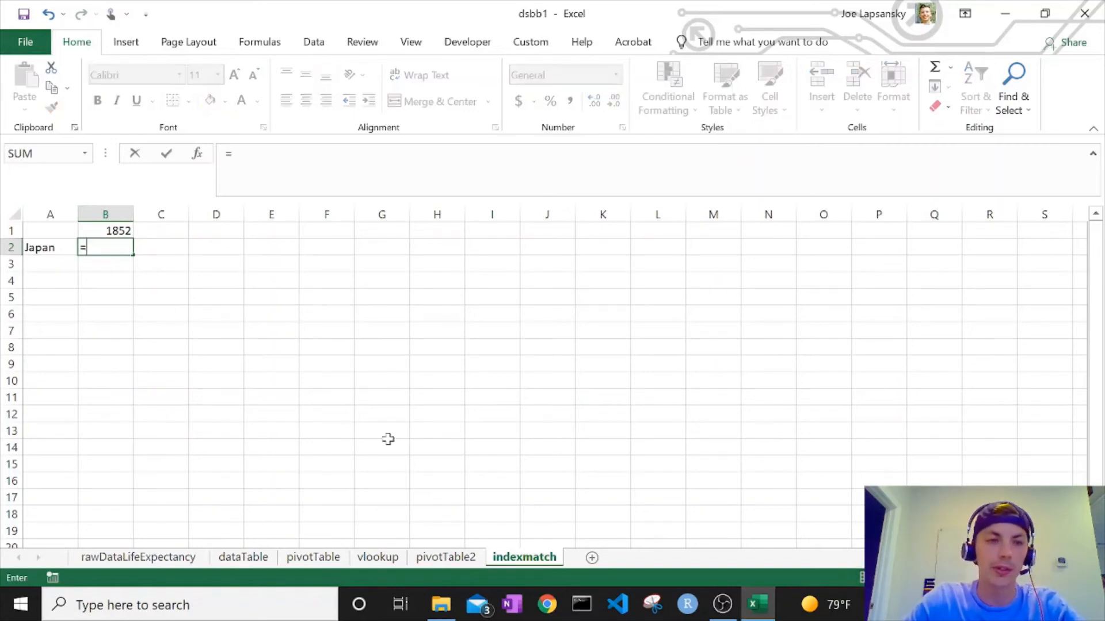
{"action": "type", "text": "in"}
{"action": "key", "text": "Tab"}
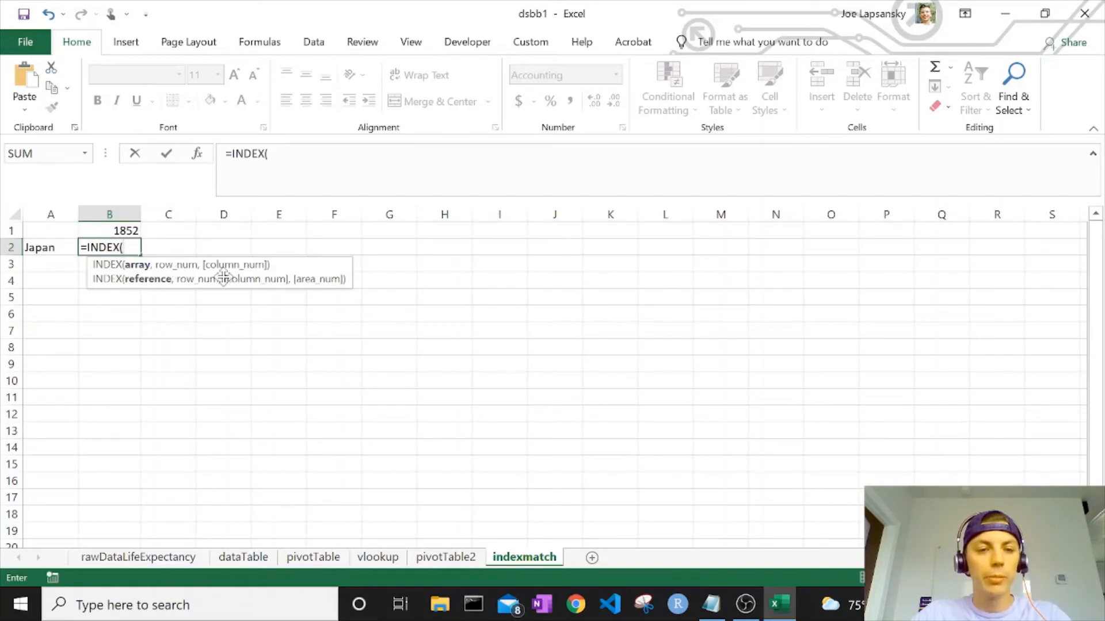
{"action": "left_click", "coordinate": [442, 558]}
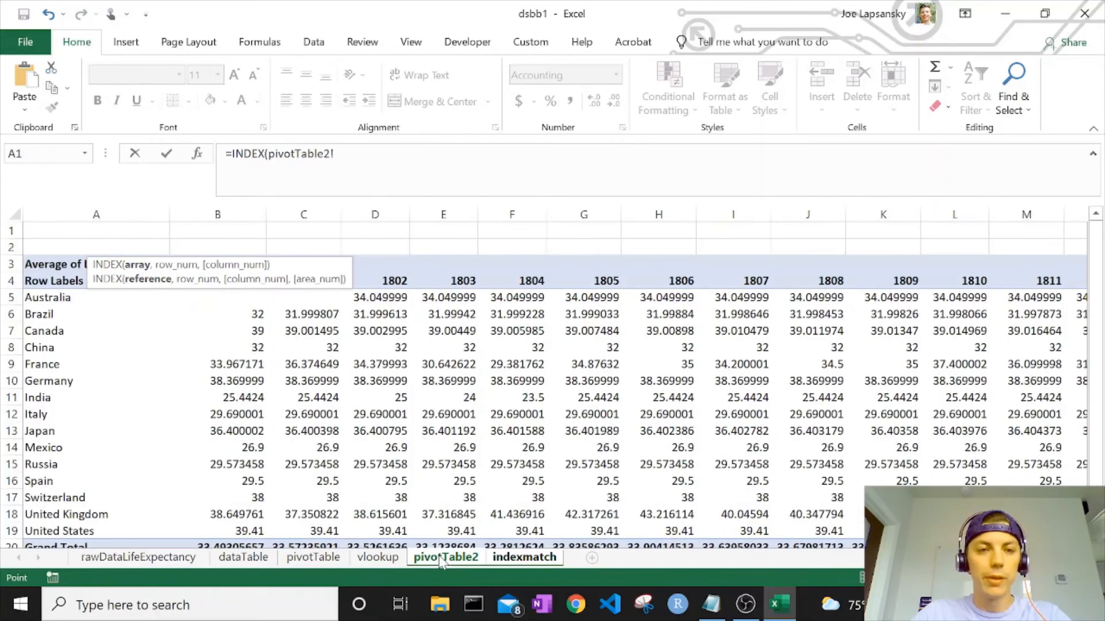
{"action": "left_click", "coordinate": [245, 297]}
{"action": "left_click_drag", "start_coordinate": [245, 297], "coordinate": [238, 398]}
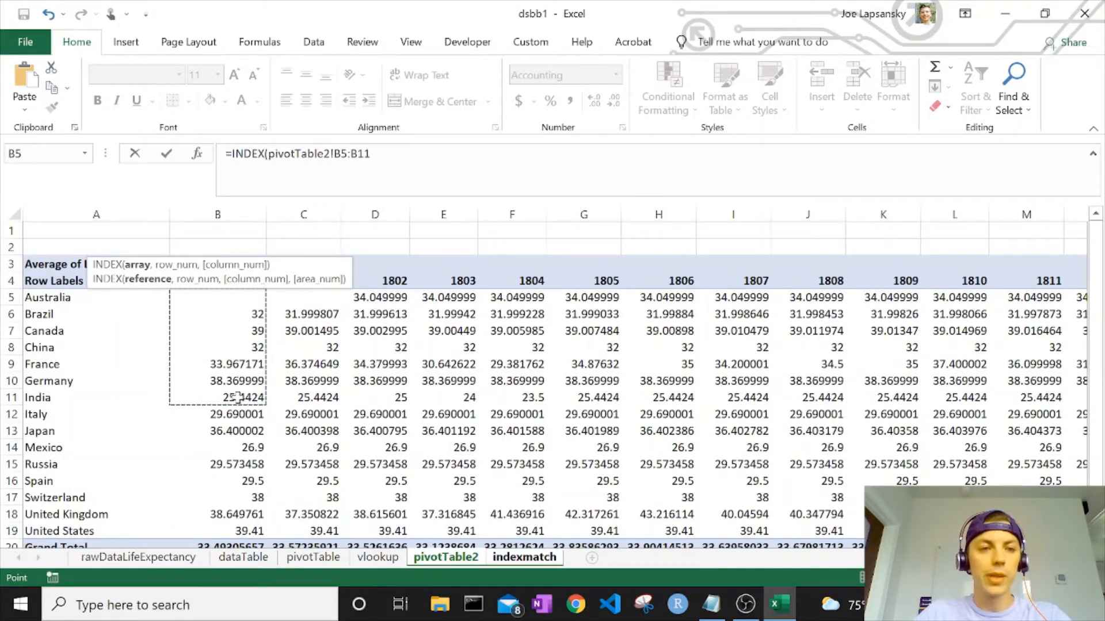
{"action": "left_click_drag", "start_coordinate": [238, 397], "coordinate": [403, 532]}
{"action": "key", "text": "ctrl+shift+Right"}
{"action": "key", "text": "shift+Left"}
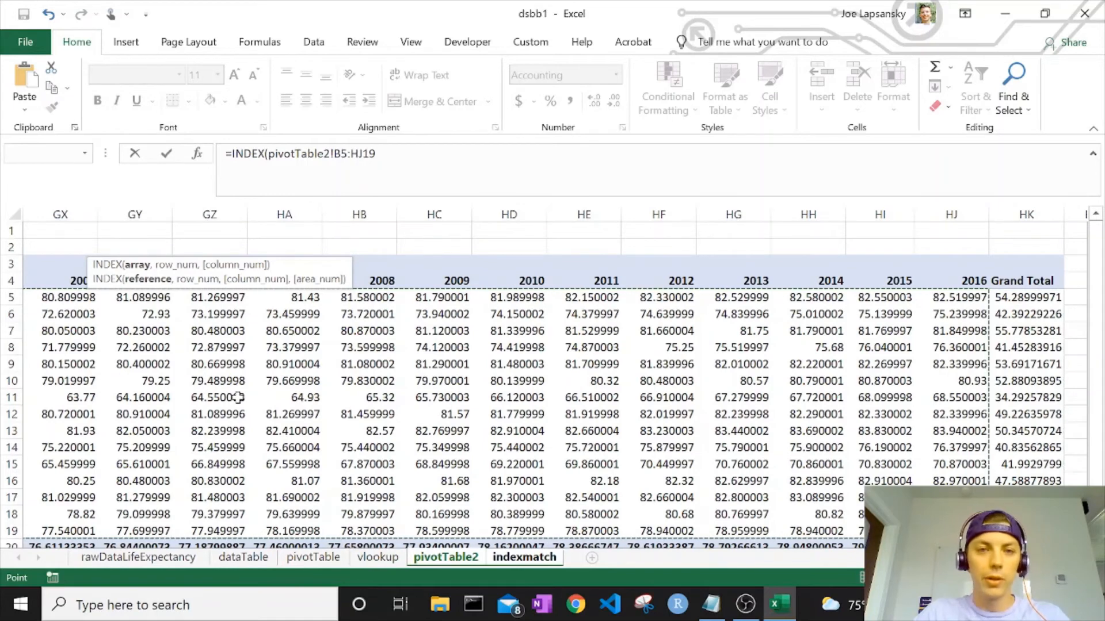
{"action": "key", "text": "F4"}
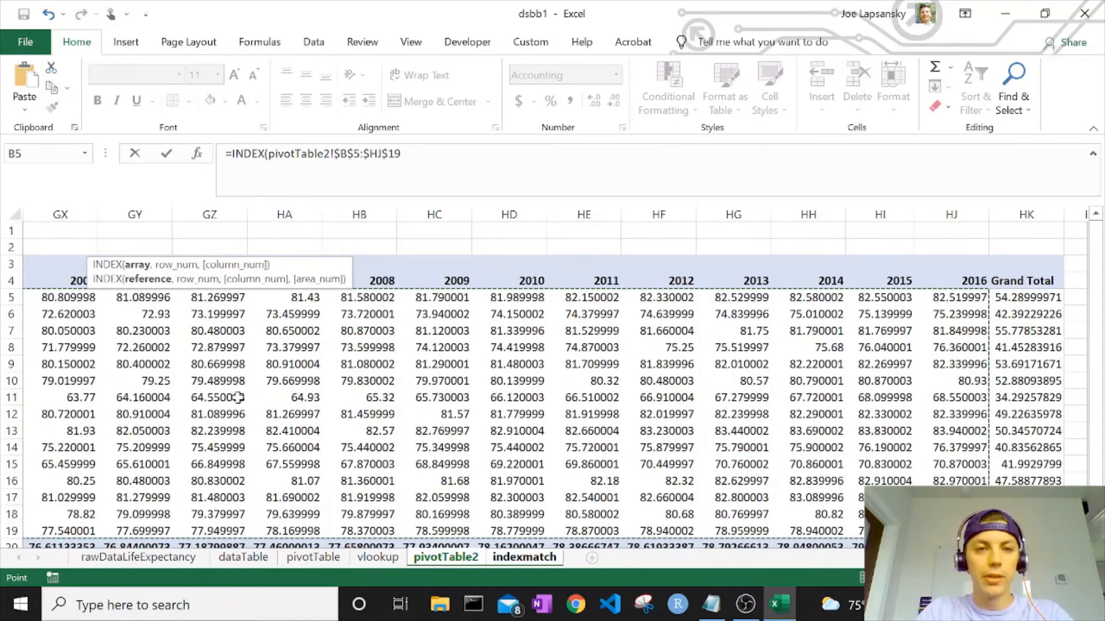
{"action": "type", "text": ","}
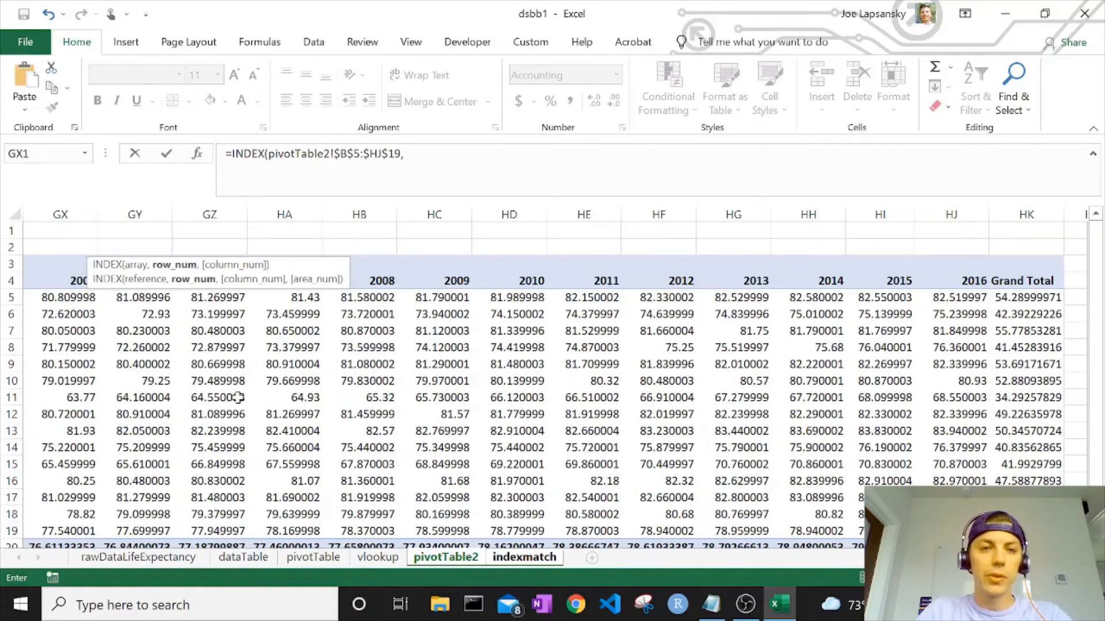
- Add a MATCH function as INDEX's row number, with indexmatch!$A2 as its column-locked lookup value
{"action": "type", "text": "match("}
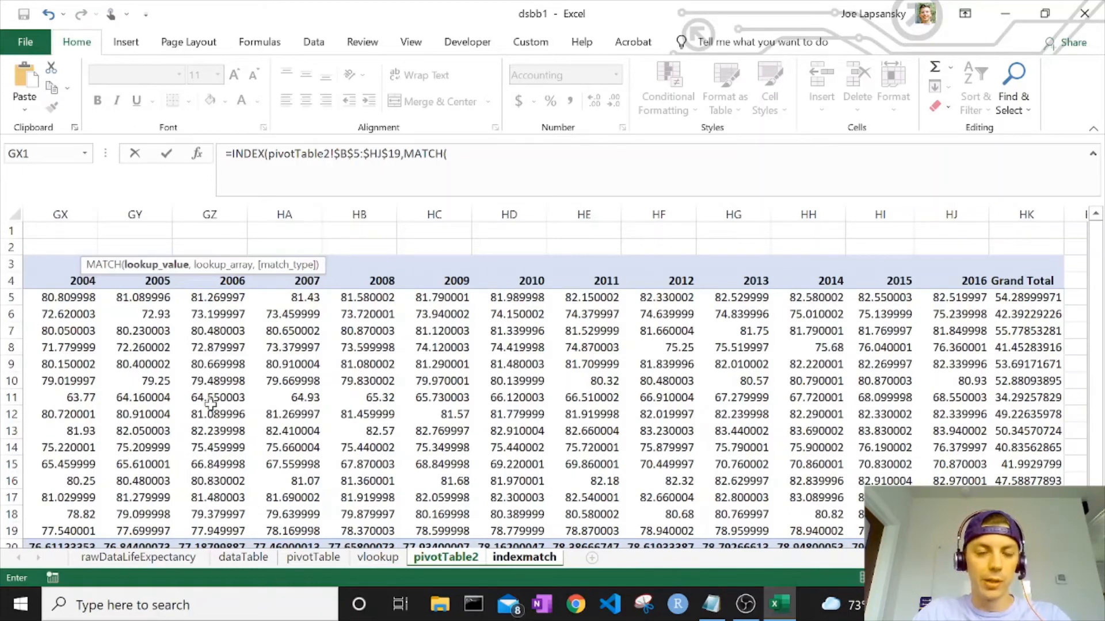
{"action": "left_click", "coordinate": [524, 558]}
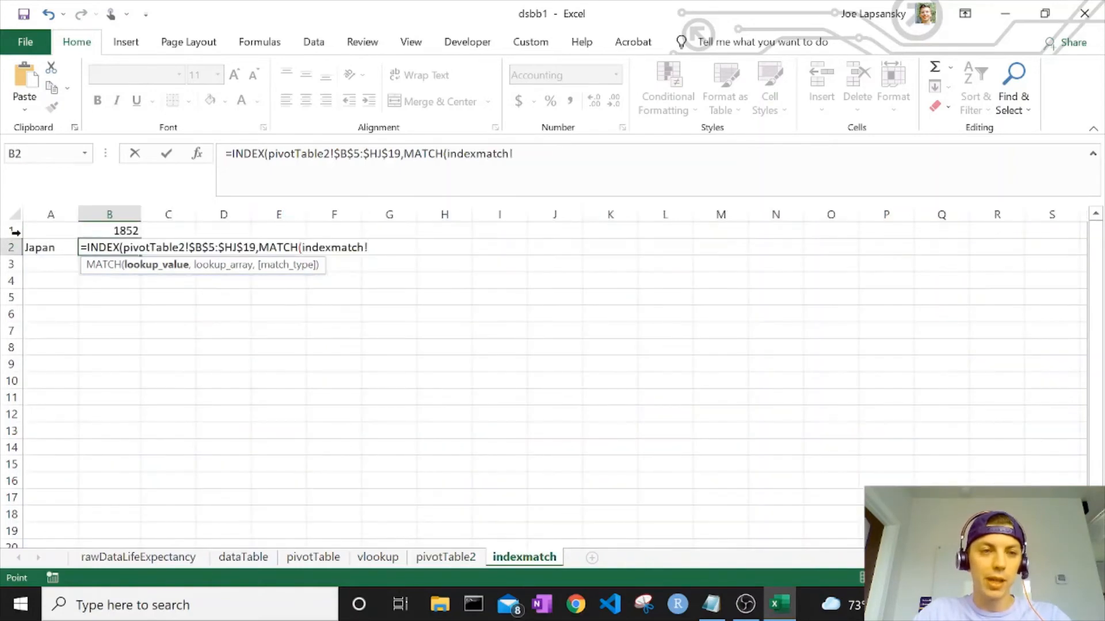
{"action": "left_click", "coordinate": [42, 244]}
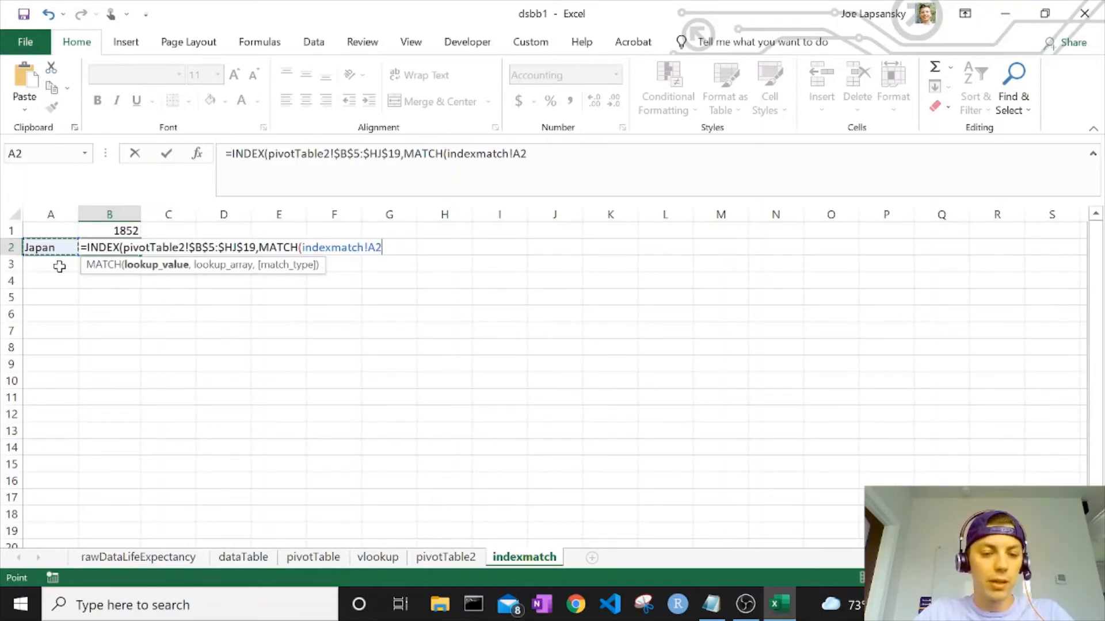
{"action": "key", "text": "F4"}
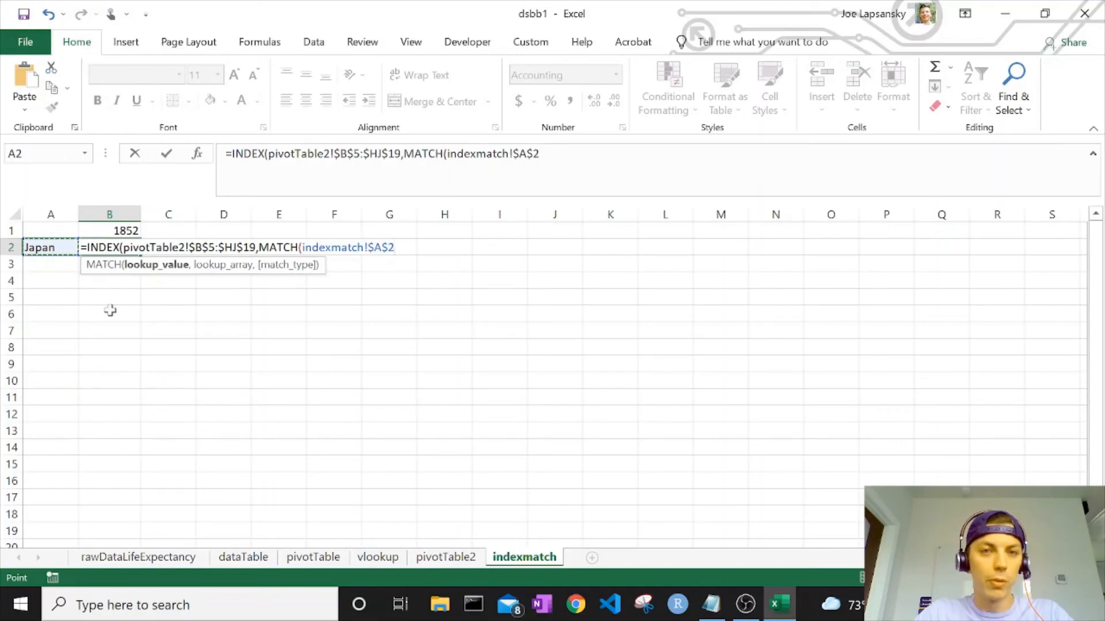
{"action": "key", "text": "F4"}
{"action": "key", "text": "F4"}
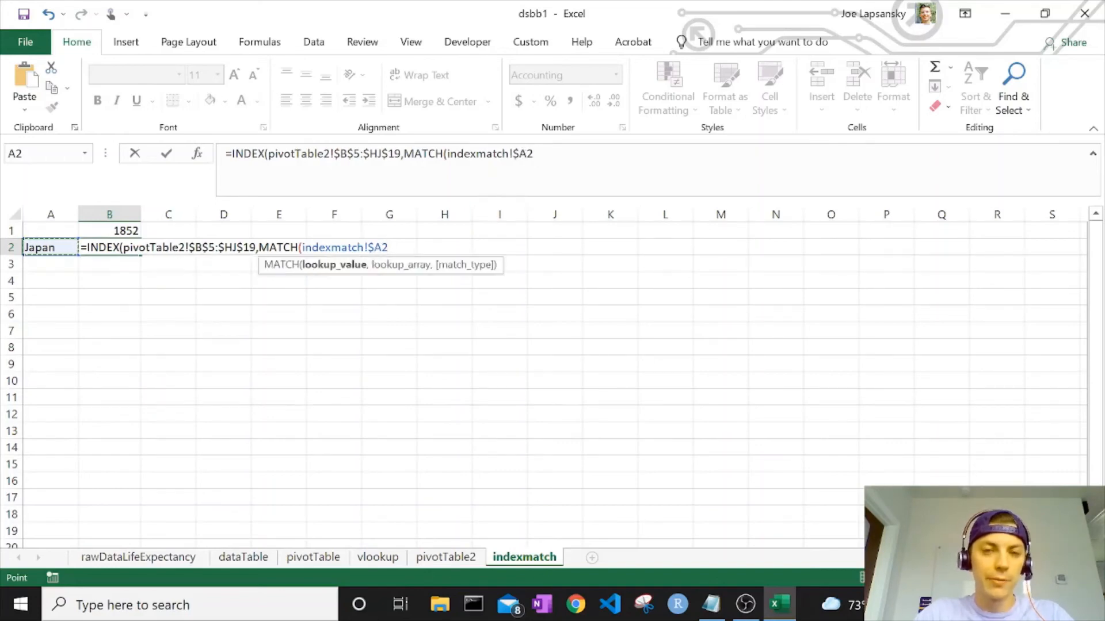
{"action": "type", "text": ","}
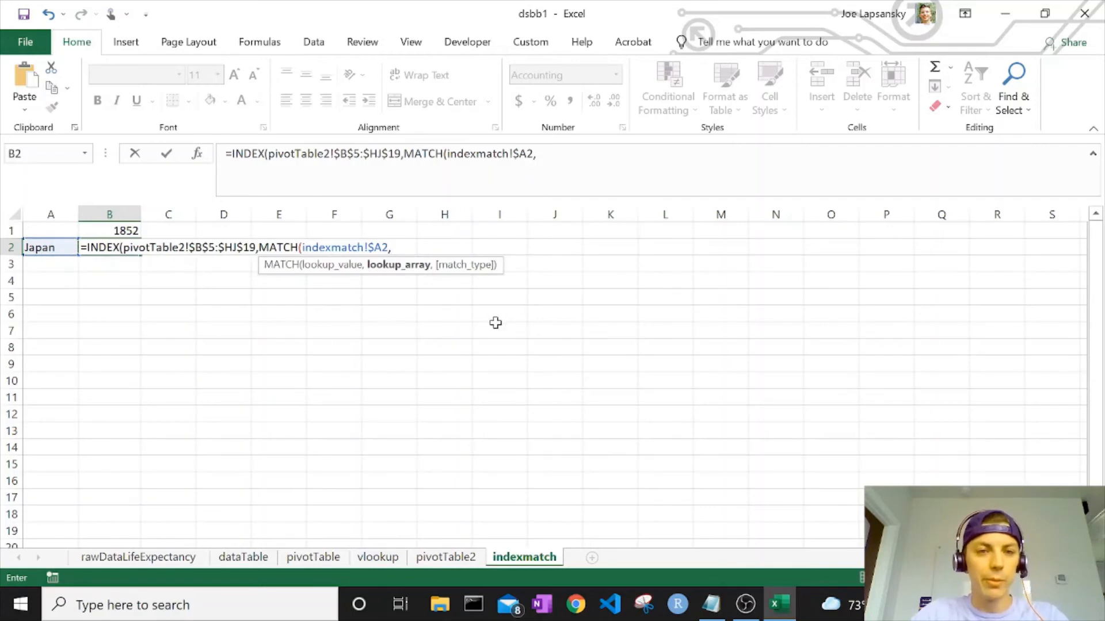
- Complete the row MATCH with the country labels pivotTable2!$A$5:$A$19 as lookup array and 0 for an exact match
{"action": "left_click", "coordinate": [467, 560]}
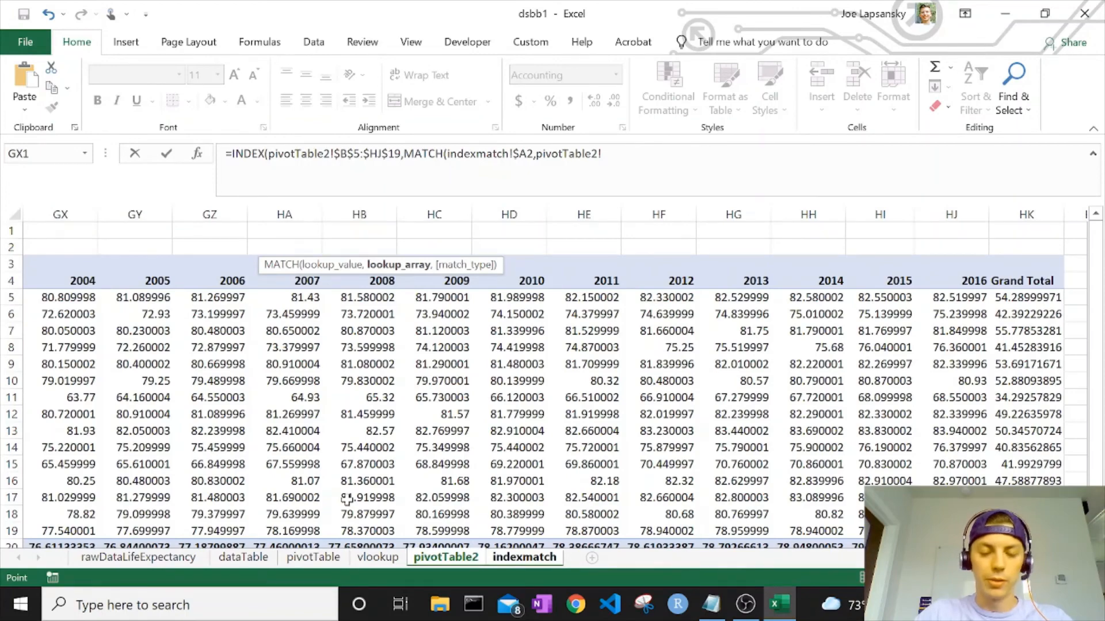
{"action": "key", "text": "ctrl+Home"}
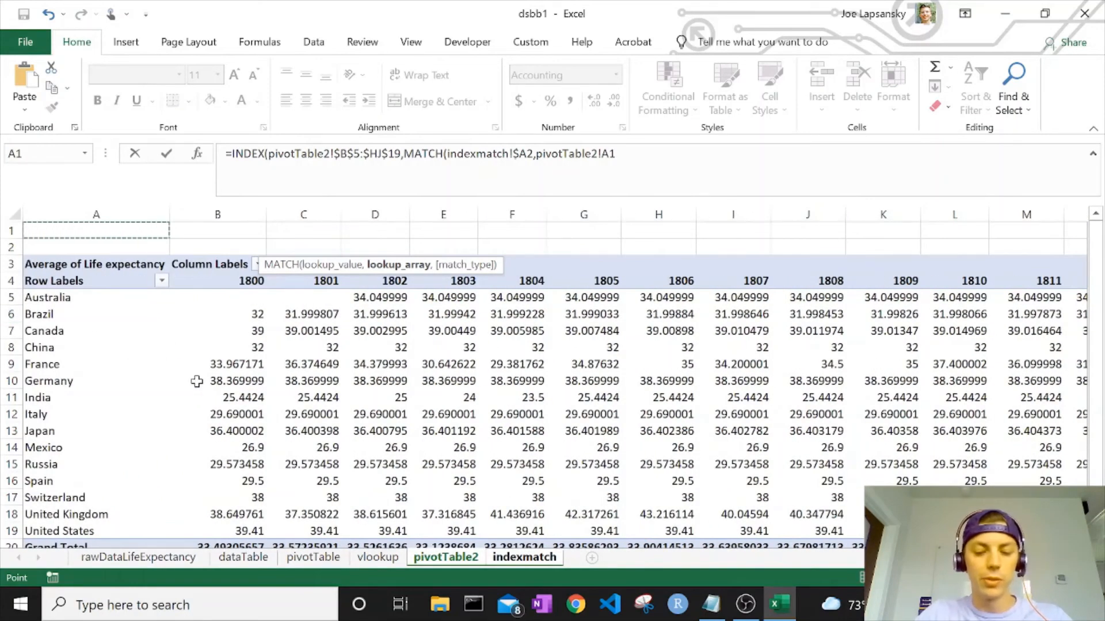
{"action": "left_click", "coordinate": [69, 301]}
{"action": "left_click_drag", "start_coordinate": [69, 301], "coordinate": [91, 531]}
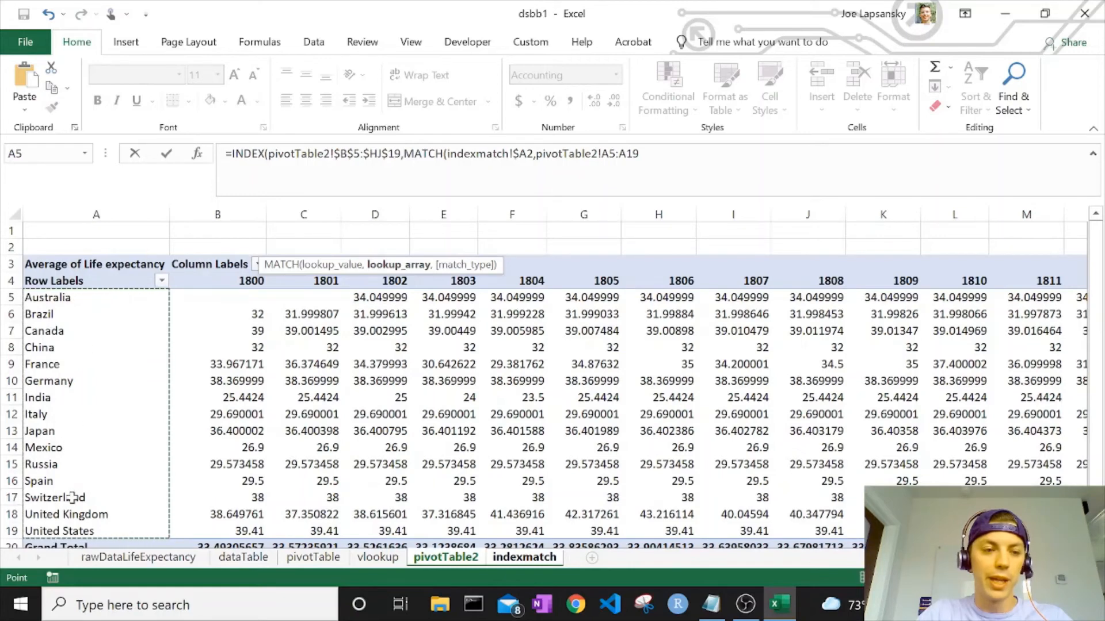
{"action": "key", "text": "F4"}
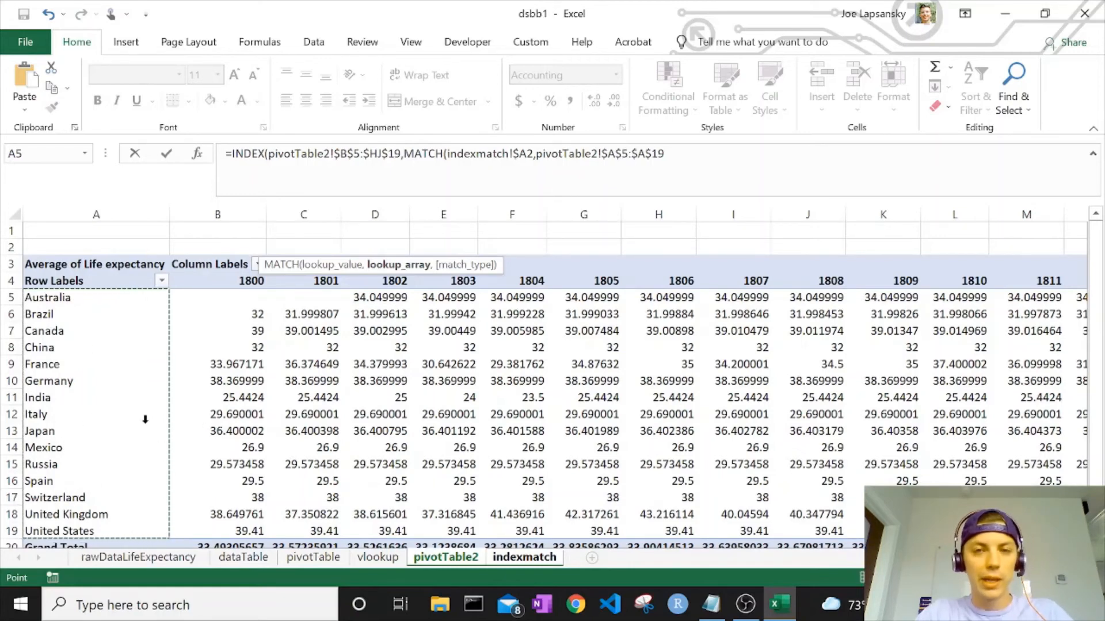
{"action": "type", "text": ",0"}
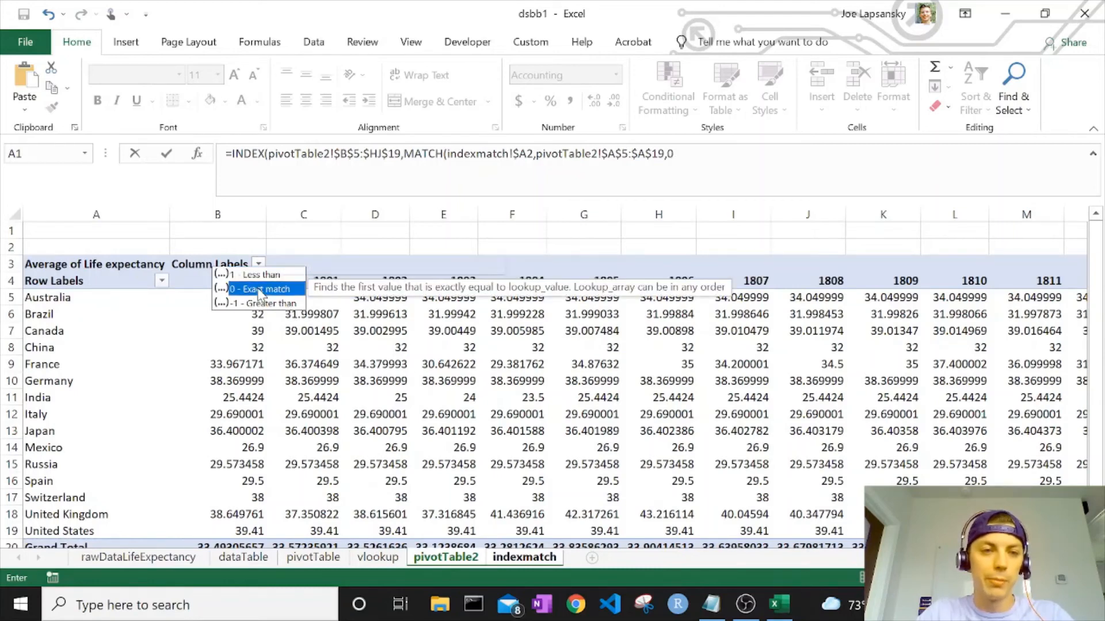
{"action": "double_click", "coordinate": [260, 289]}
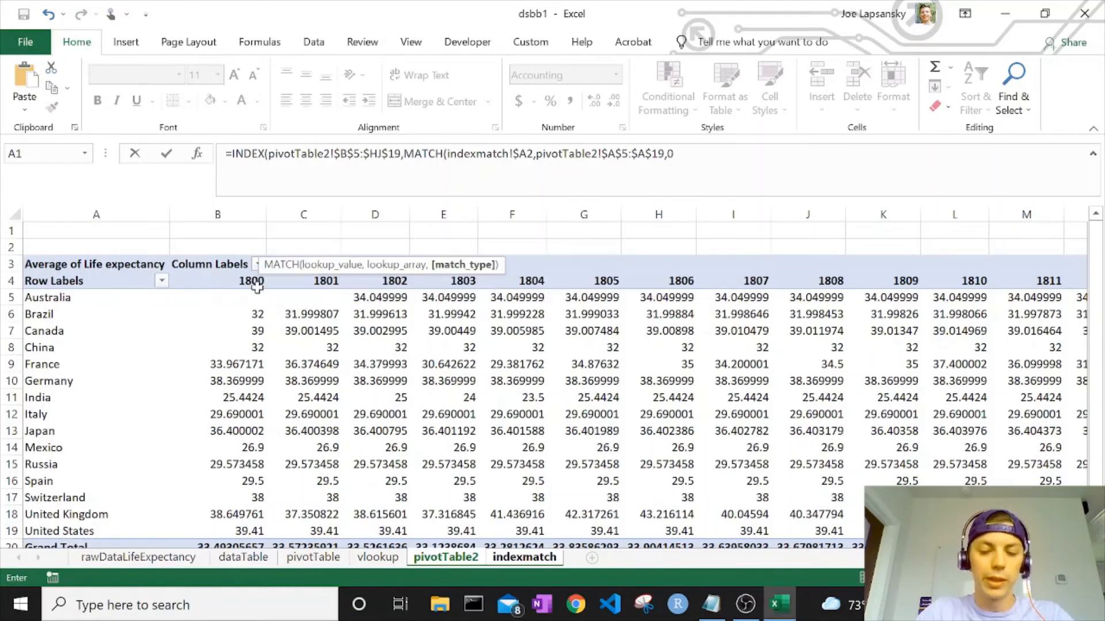
{"action": "type", "text": ")"}
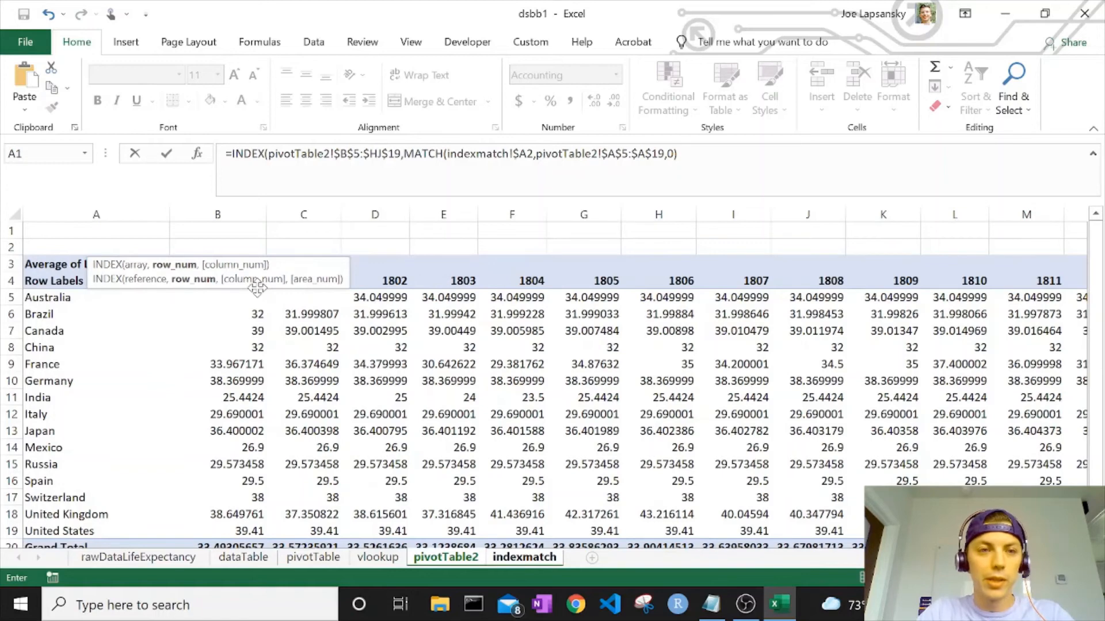
{"action": "type", "text": ","}
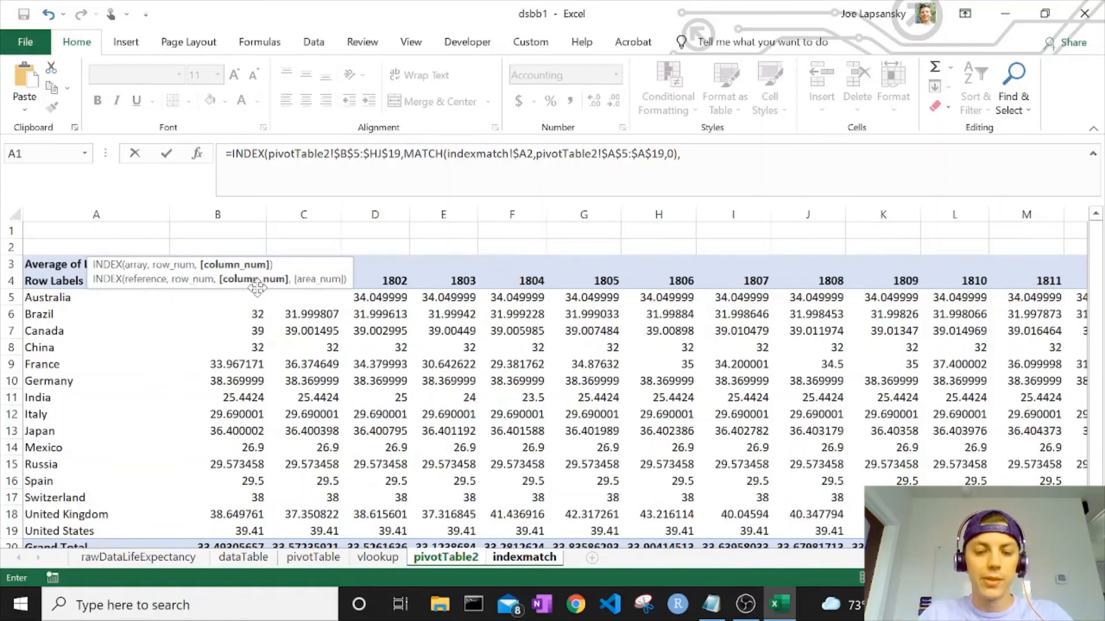
- Add a second MATCH function as INDEX's column number, with indexmatch!B$1 as its row-locked lookup value
{"action": "type", "text": "ma"}
{"action": "key", "text": "Tab"}
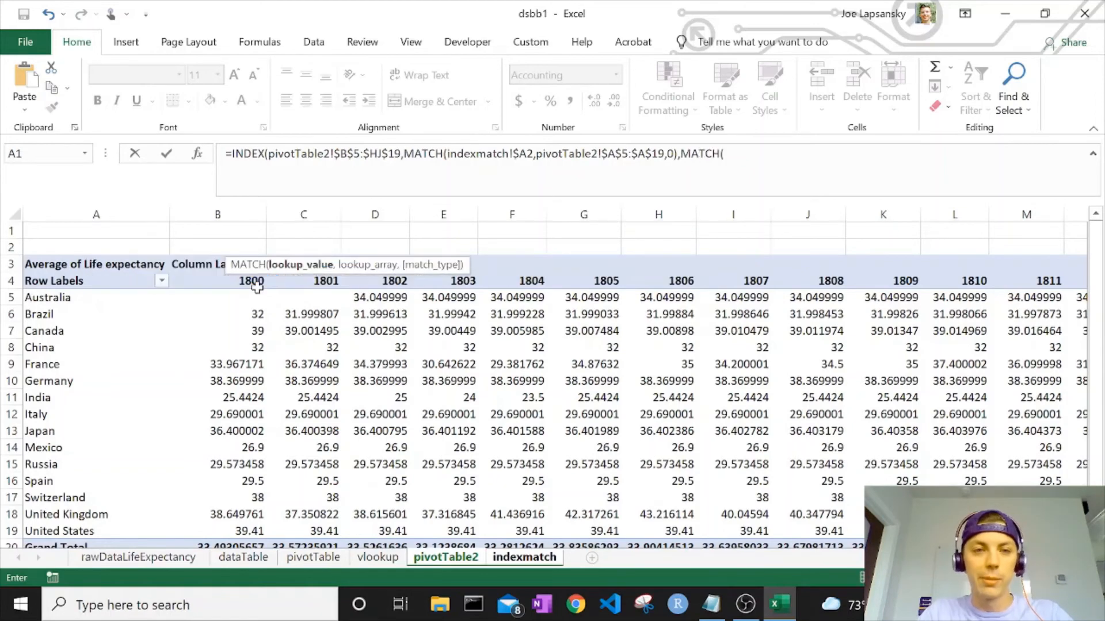
{"action": "left_click", "coordinate": [523, 557]}
{"action": "left_click", "coordinate": [127, 230]}
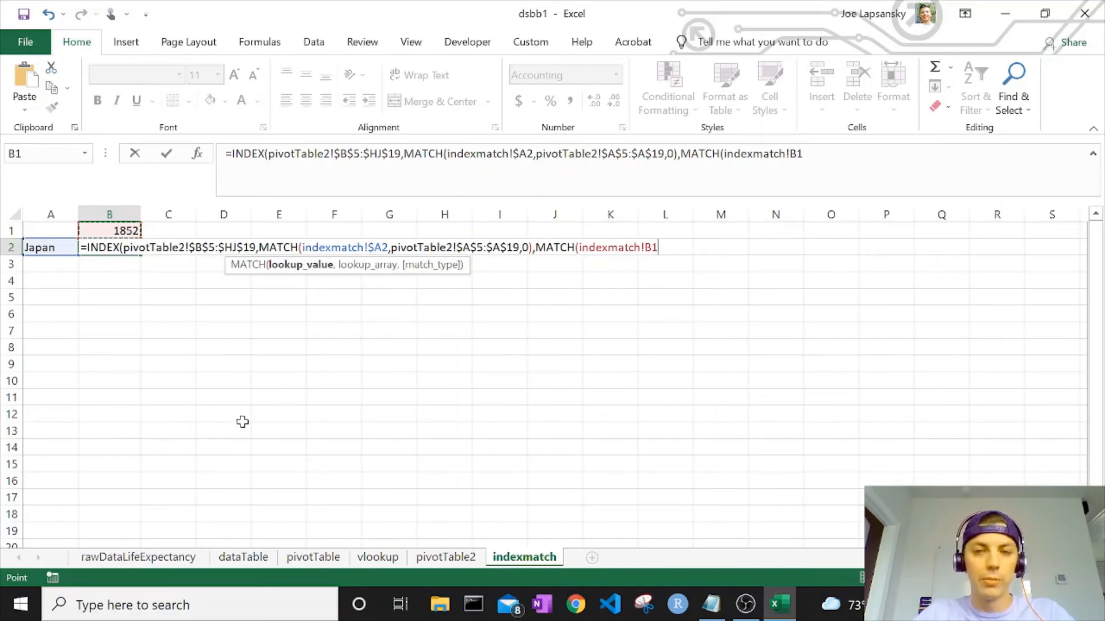
{"action": "key", "text": "F4"}
{"action": "key", "text": "F4"}
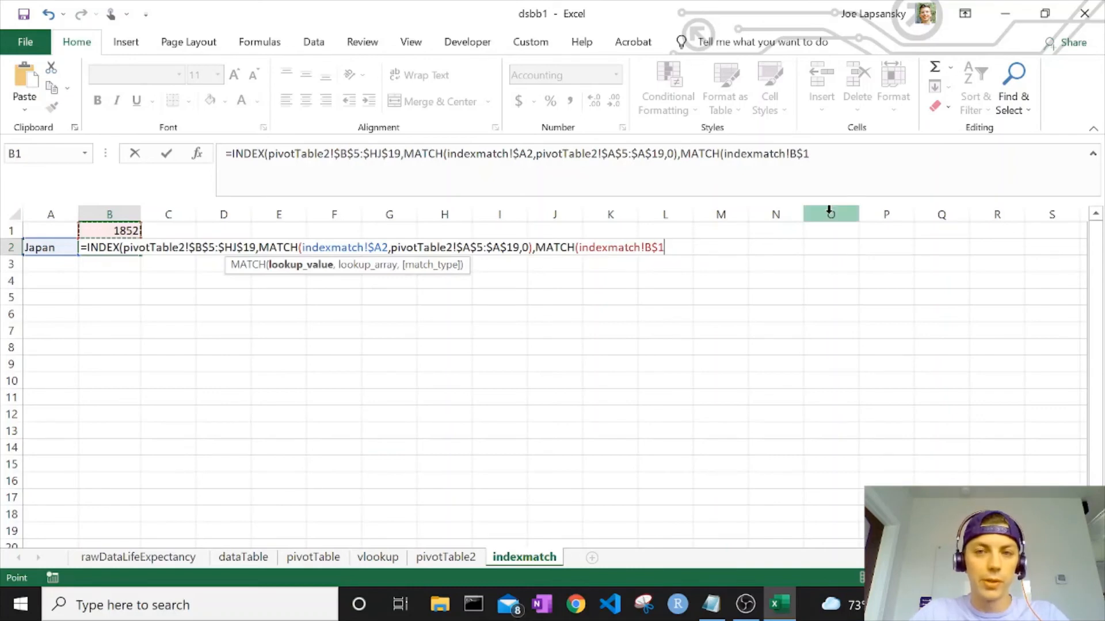
{"action": "left_click", "coordinate": [810, 154]}
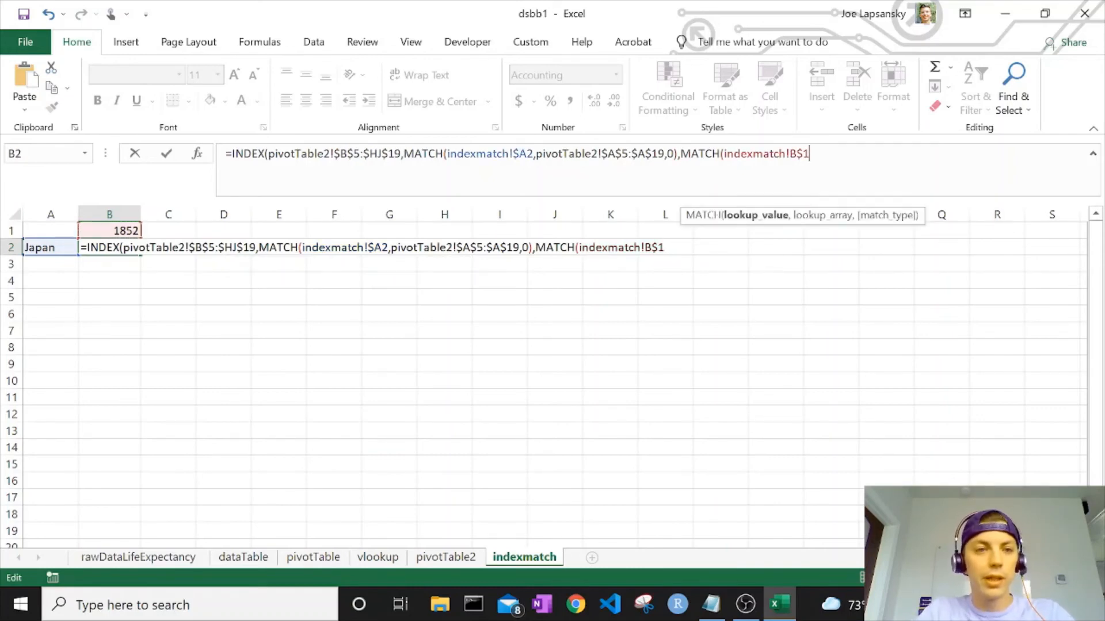
{"action": "type", "text": ","}
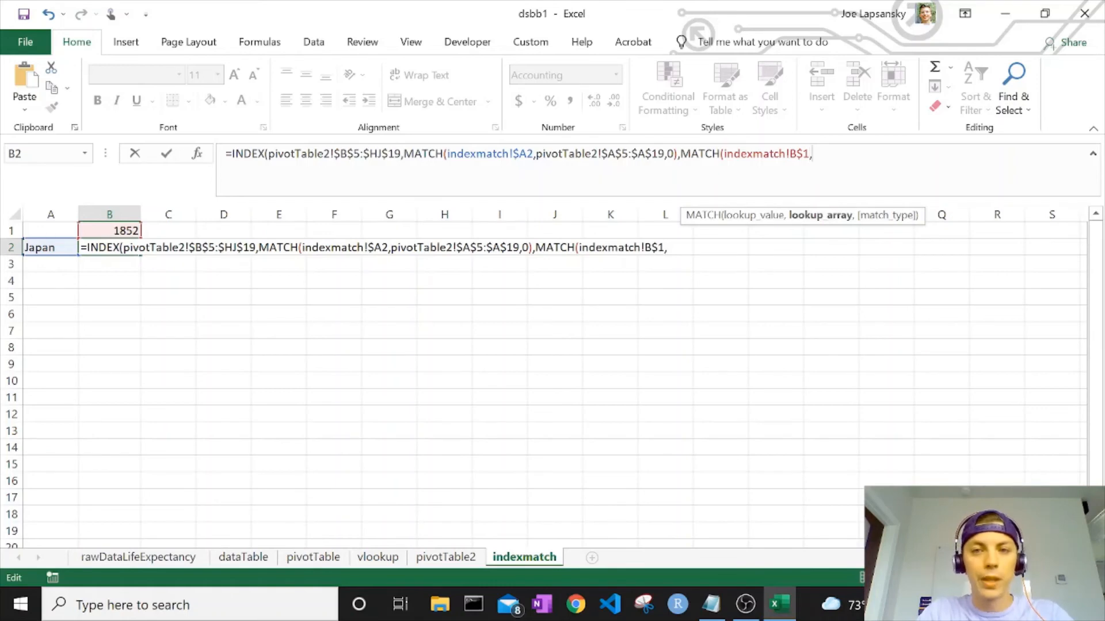
- Complete the column MATCH with the year headers pivotTable2!$B$4:$HJ$4 as lookup array and 0 for an exact match, then enter the formula
{"action": "left_click", "coordinate": [444, 557]}
{"action": "left_click_drag", "start_coordinate": [226, 282], "coordinate": [444, 278]}
{"action": "key", "text": "ctrl+shift+Right"}
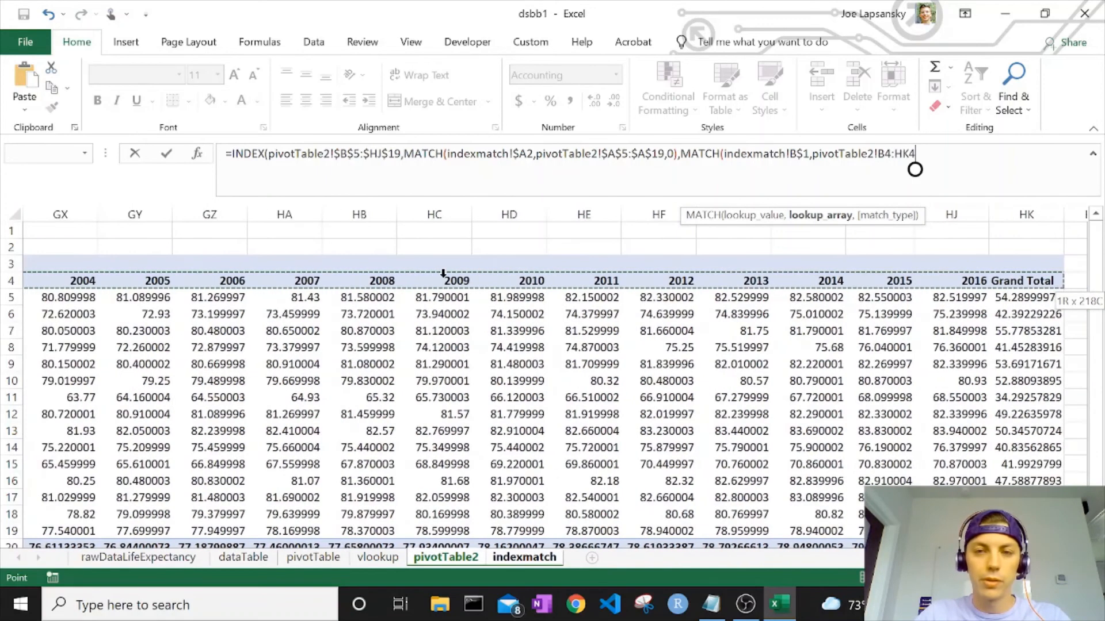
{"action": "key", "text": "shift+Left"}
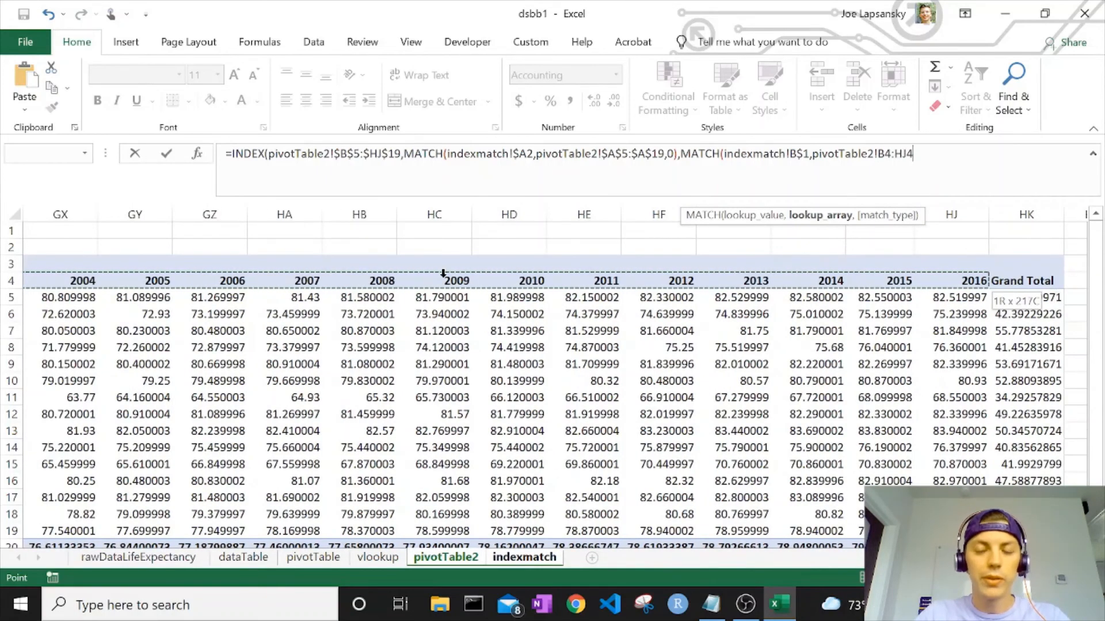
{"action": "key", "text": "F4"}
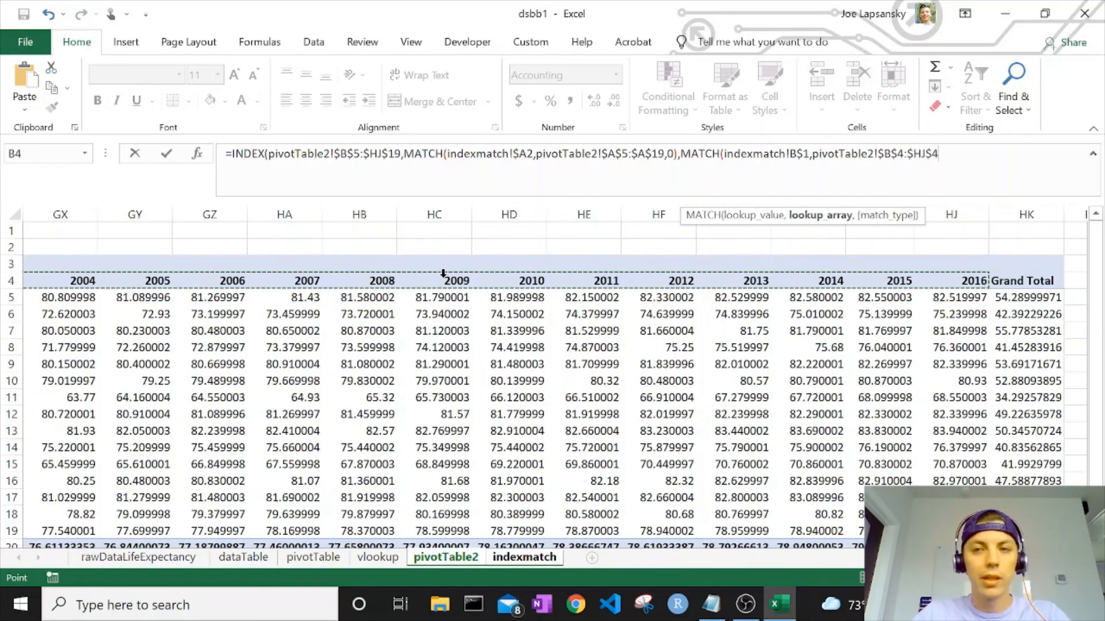
{"action": "type", "text": ","}
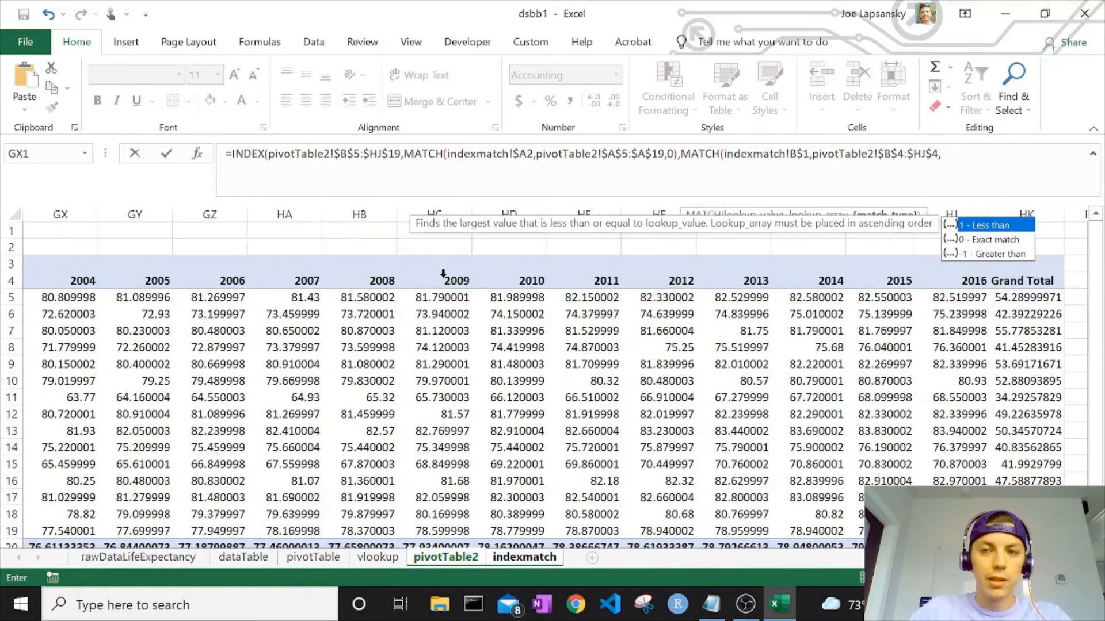
{"action": "type", "text": "0)"}
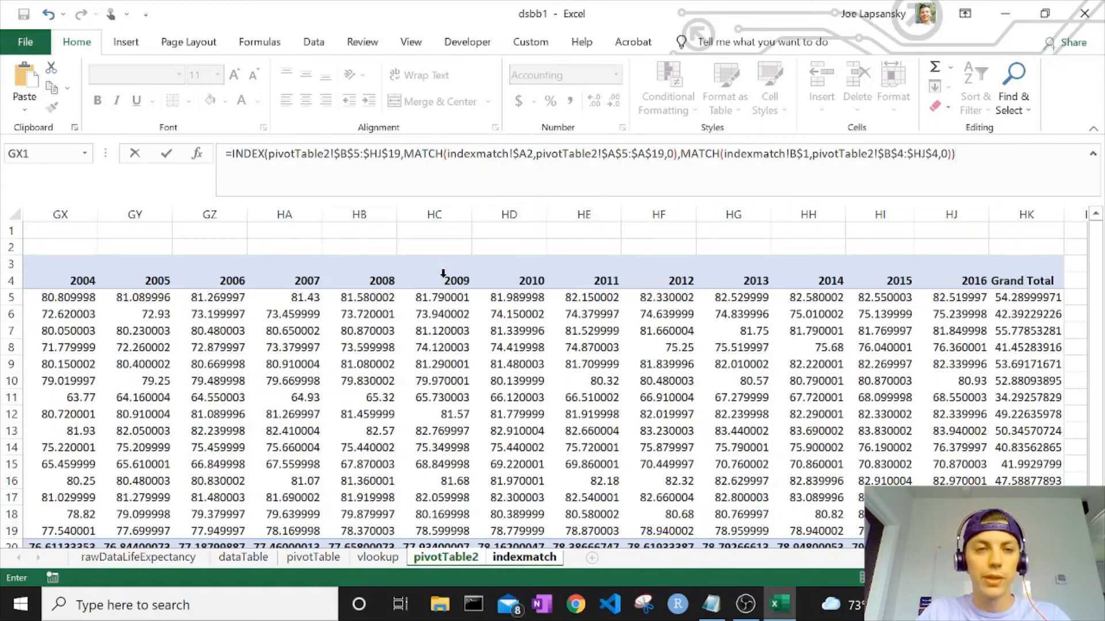
{"action": "key", "text": "Return"}
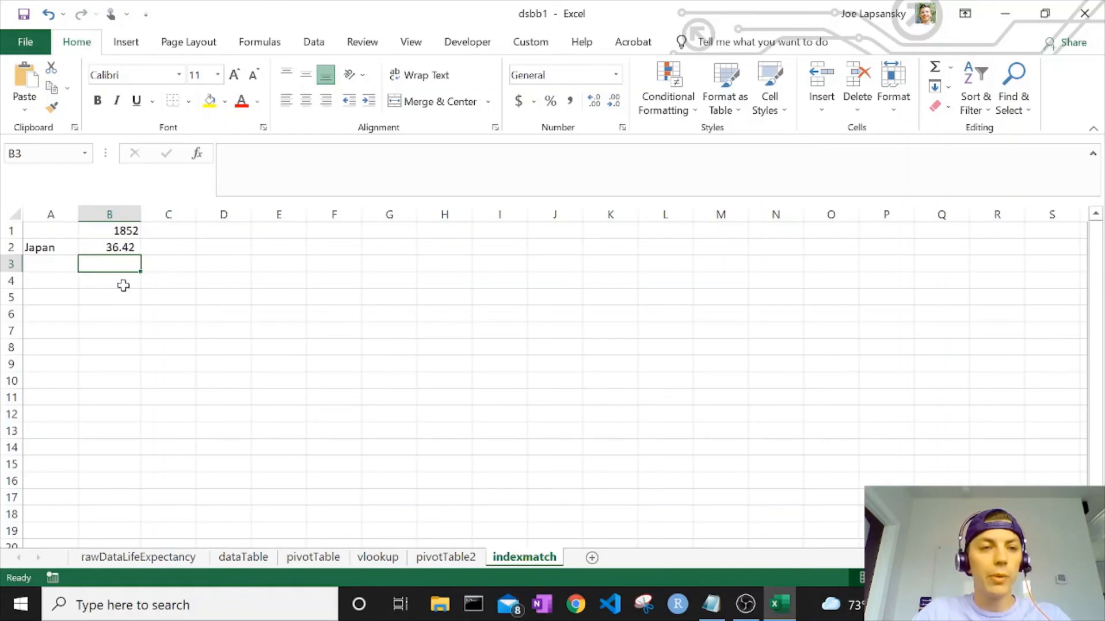
- Enter 1800 in C1 as a second lookup year
{"action": "left_click", "coordinate": [187, 231]}
{"action": "type", "text": "1"}
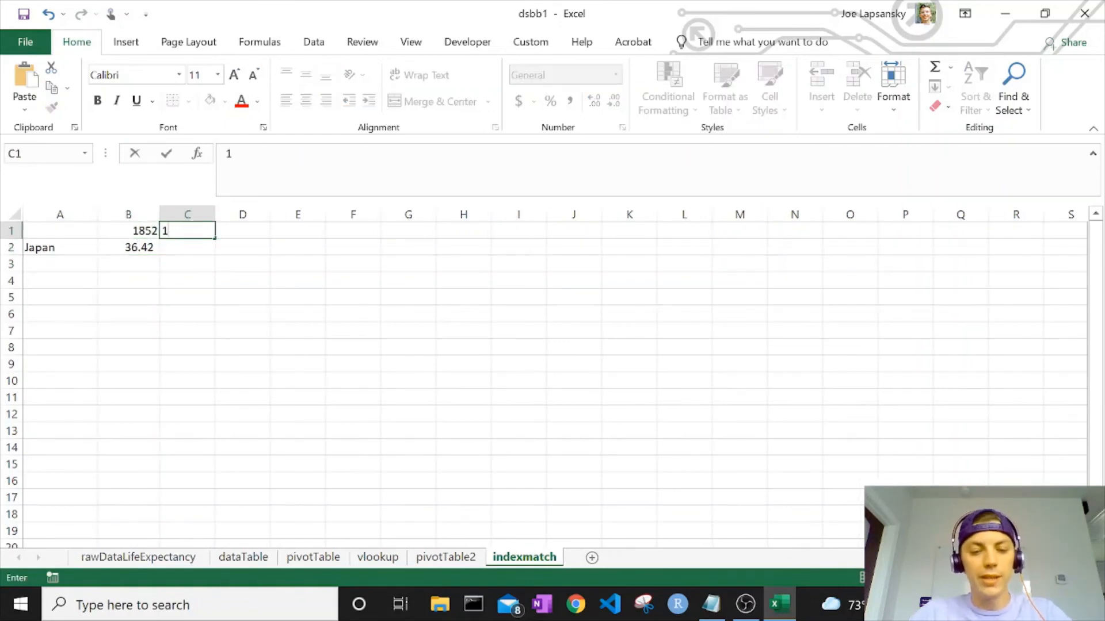
{"action": "type", "text": "850"}
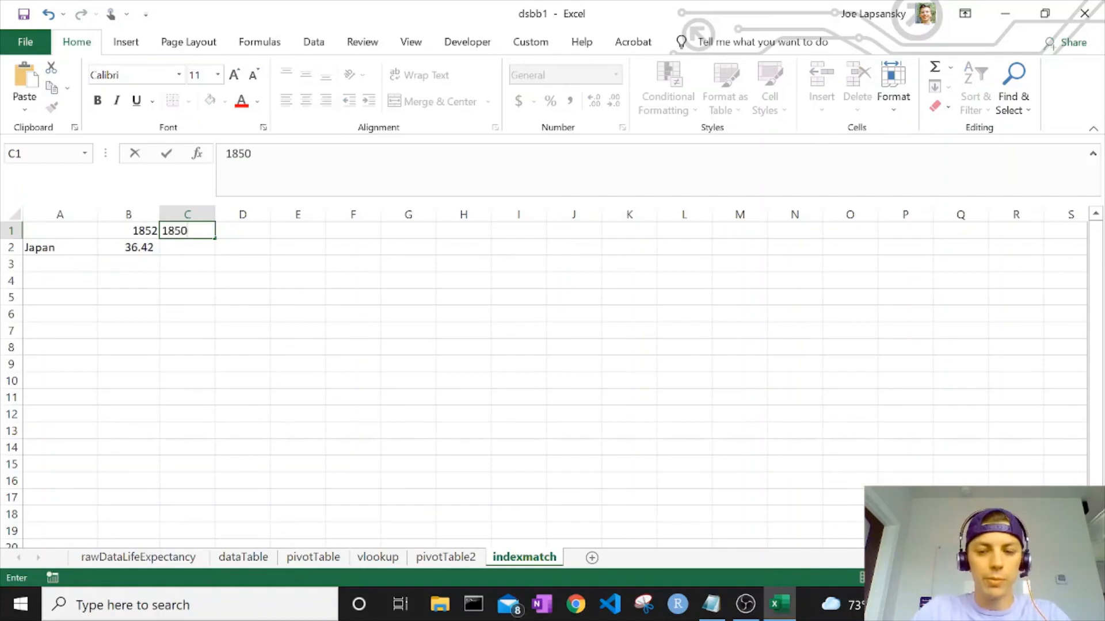
{"action": "key", "text": "BackSpace"}
{"action": "key", "text": "BackSpace"}
{"action": "type", "text": "00"}
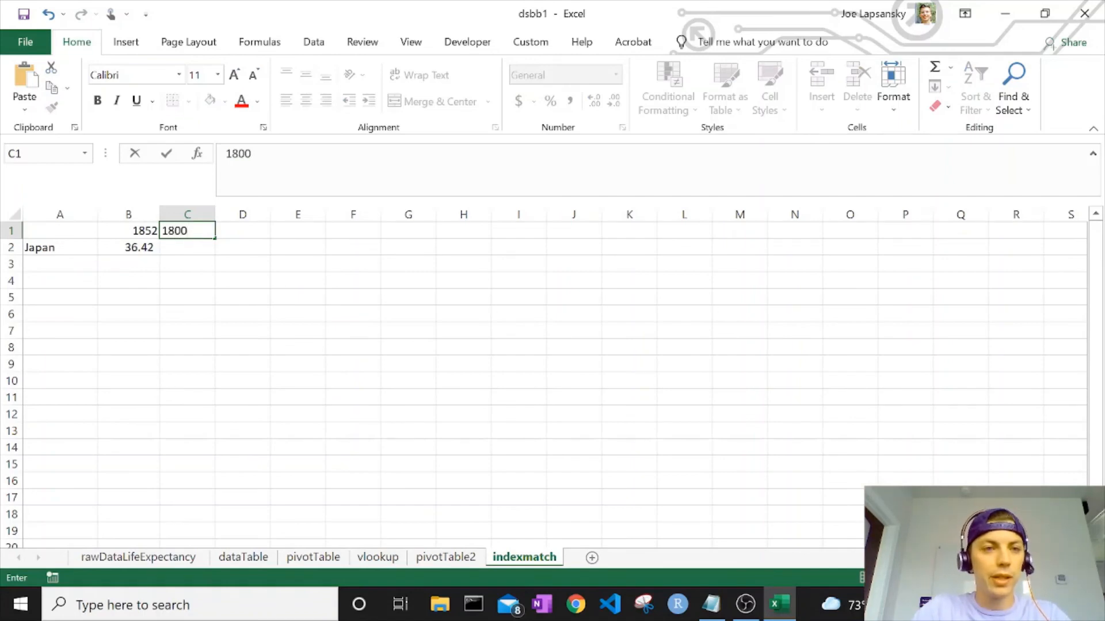
{"action": "key", "text": "Return"}
- Enter China in A3 as a second lookup country
{"action": "key", "text": "Down"}
{"action": "key", "text": "Left"}
{"action": "key", "text": "Left"}
{"action": "type", "text": "C"}
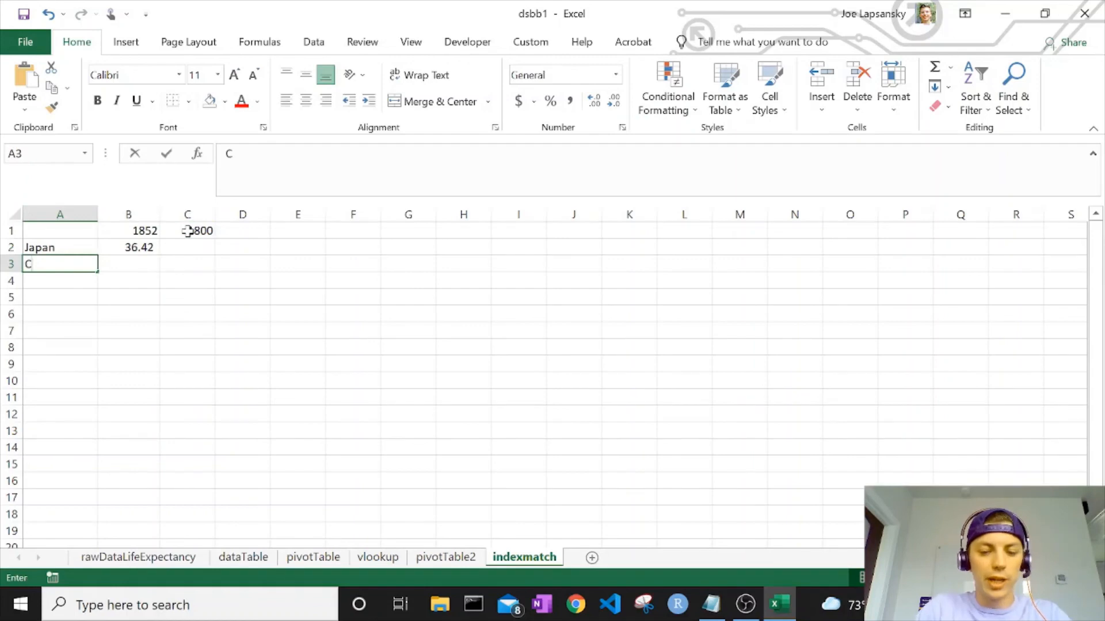
{"action": "type", "text": "hina"}
{"action": "key", "text": "Return"}
{"action": "key", "text": "Up"}
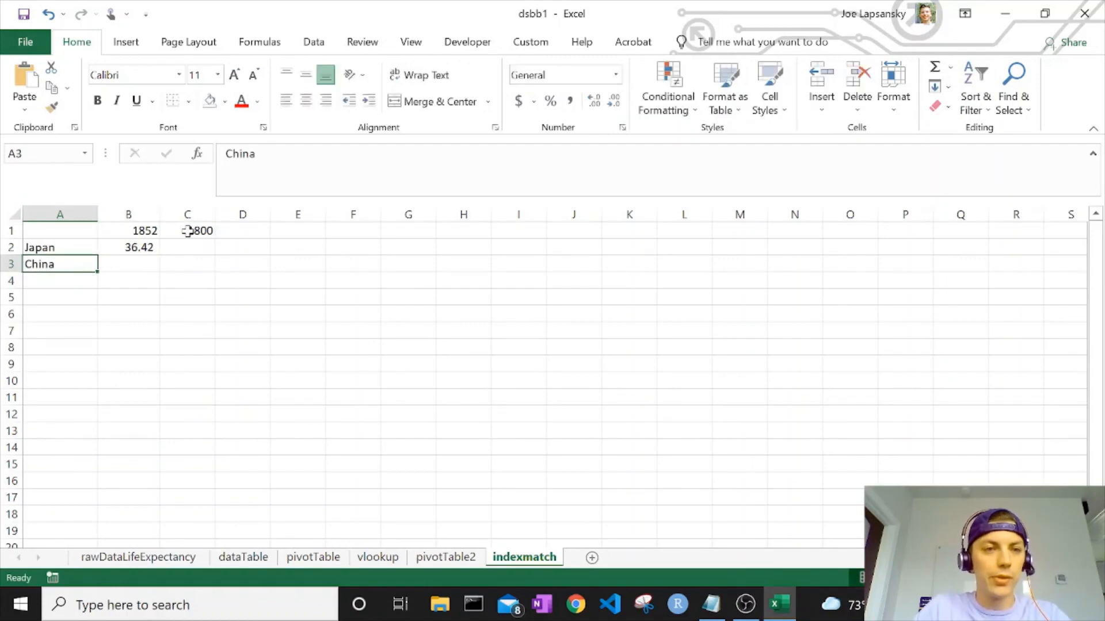
- Fill the INDEX/MATCH formula from B2 across B2:C3 and highlight the China 1800 result in C3 yellow
{"action": "left_click", "coordinate": [147, 246]}
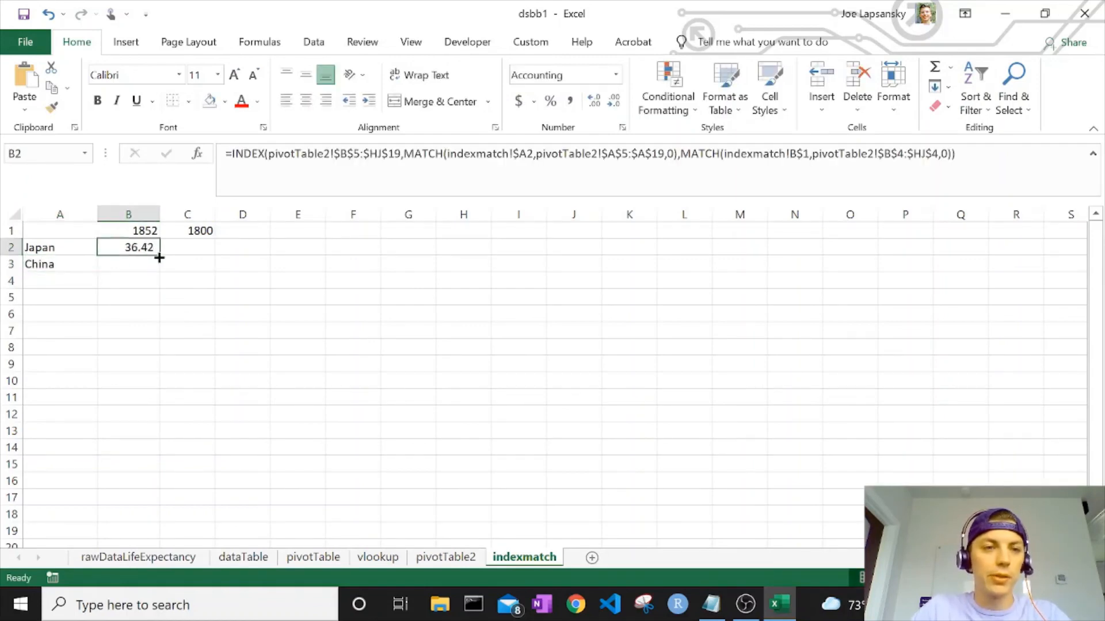
{"action": "left_click_drag", "start_coordinate": [157, 260], "coordinate": [218, 278]}
{"action": "left_click", "coordinate": [190, 263]}
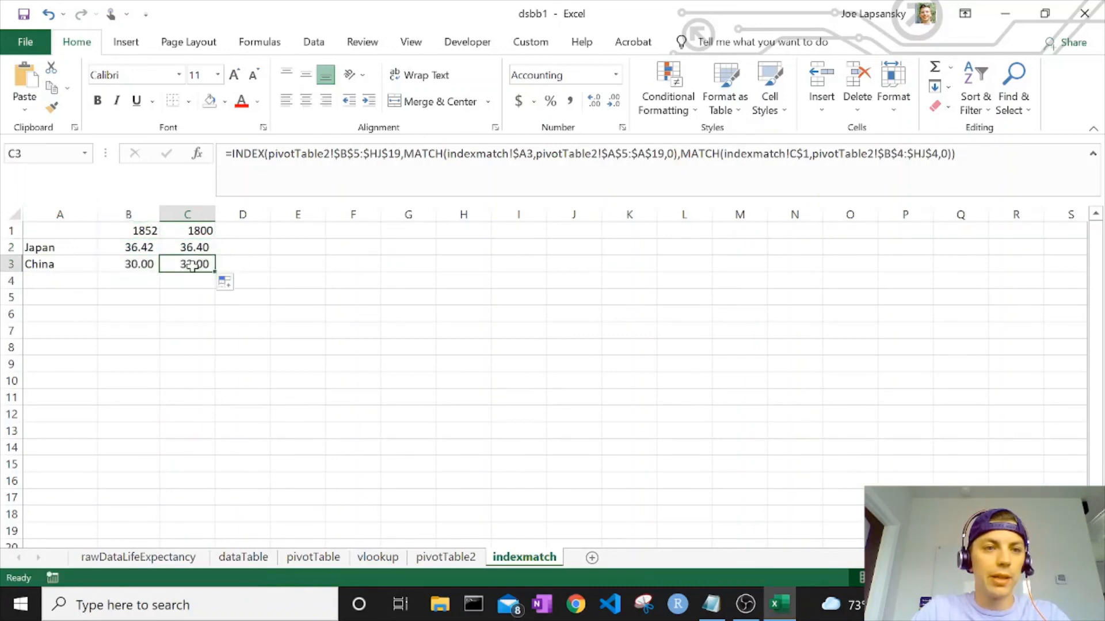
{"action": "left_click", "coordinate": [225, 101]}
{"action": "left_click", "coordinate": [240, 237]}
{"action": "left_click", "coordinate": [202, 230]}
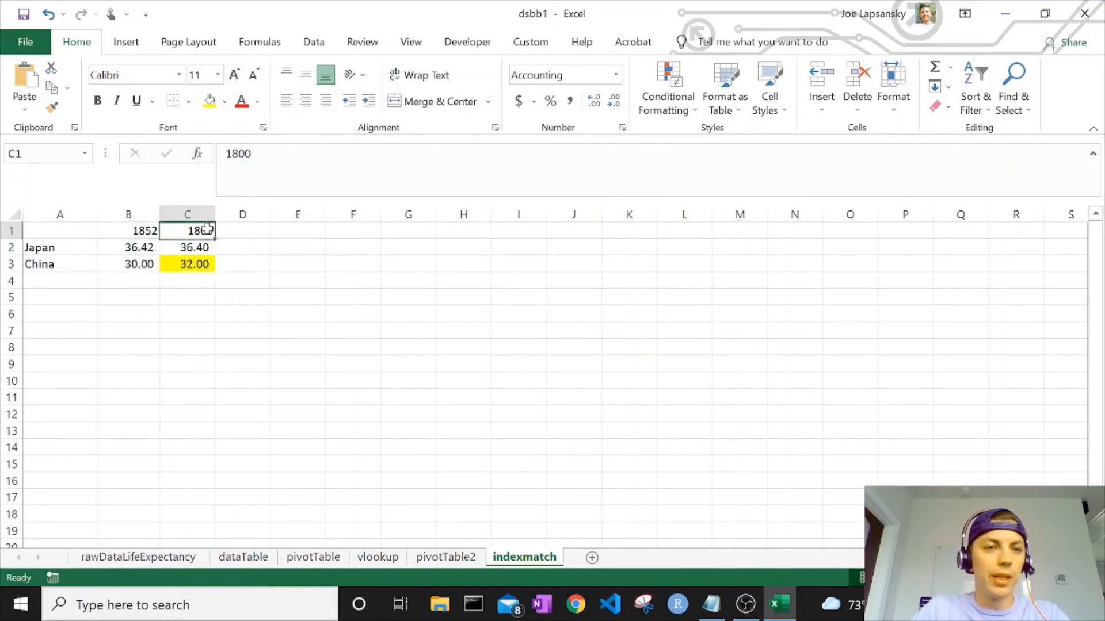
{"action": "left_click", "coordinate": [197, 262]}
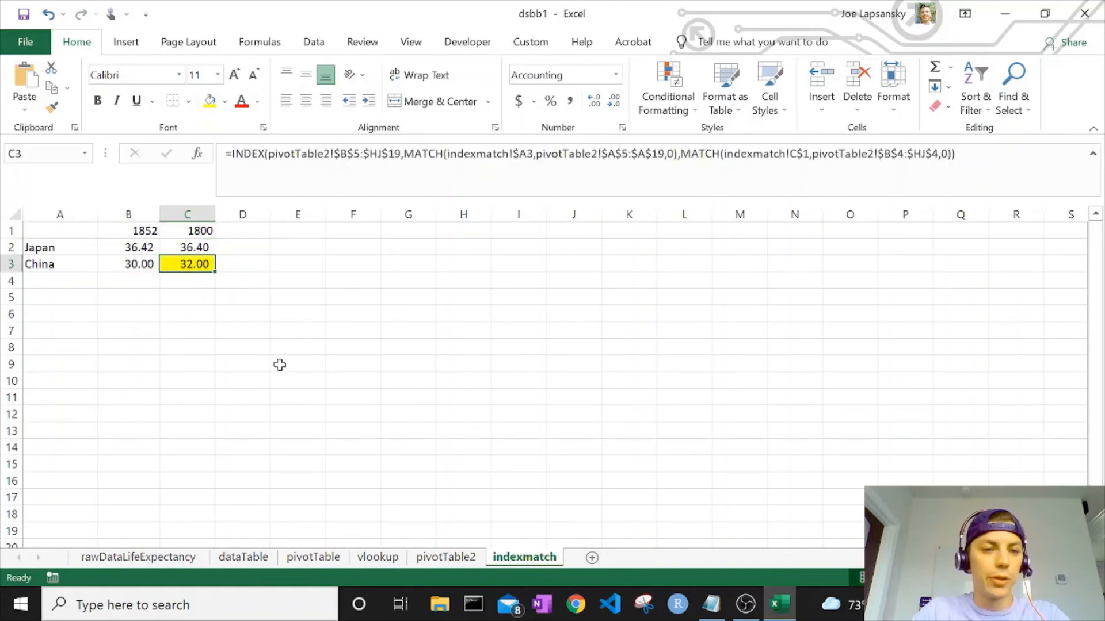
- Highlight China's 1800 value in B8 of the pivotTable2 sheet yellow and return to the indexmatch sheet
{"action": "left_click", "coordinate": [447, 558]}
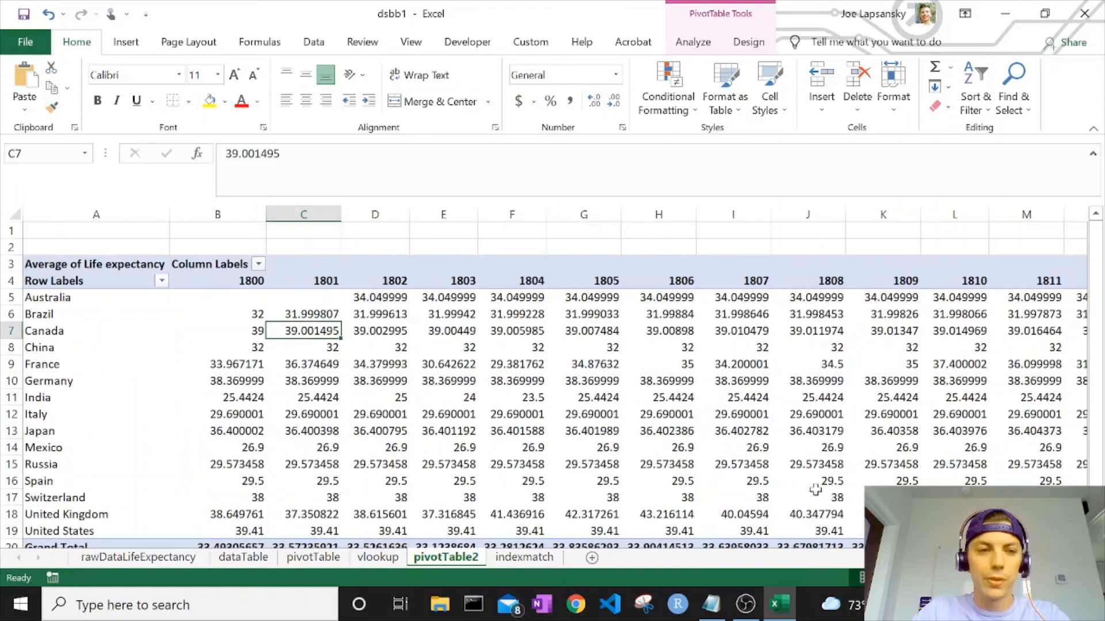
{"action": "left_click", "coordinate": [36, 348]}
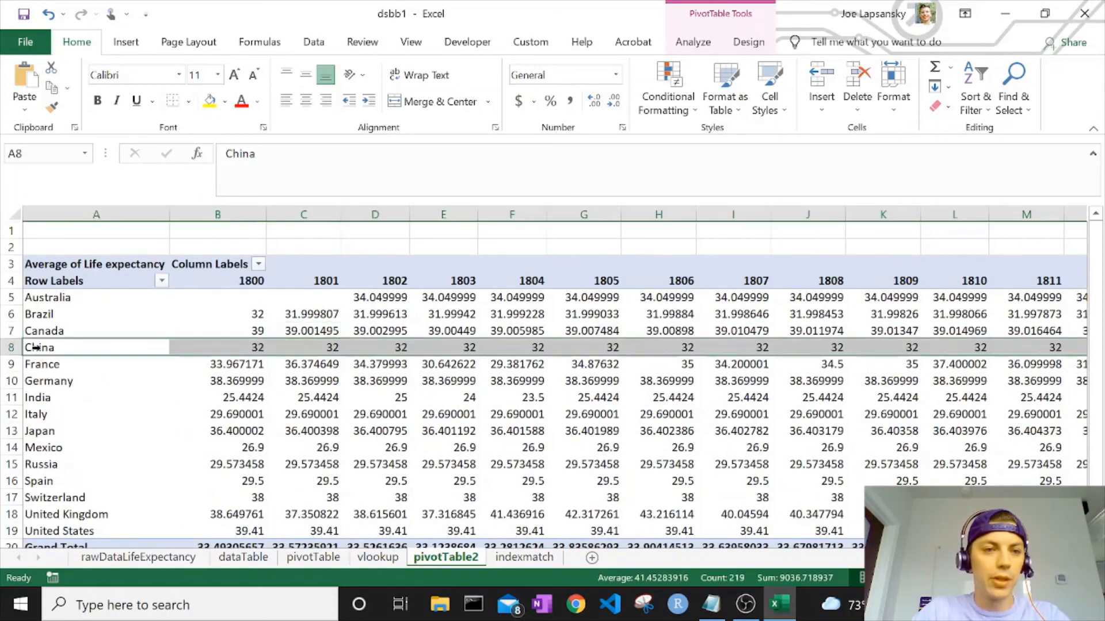
{"action": "left_click", "coordinate": [256, 351]}
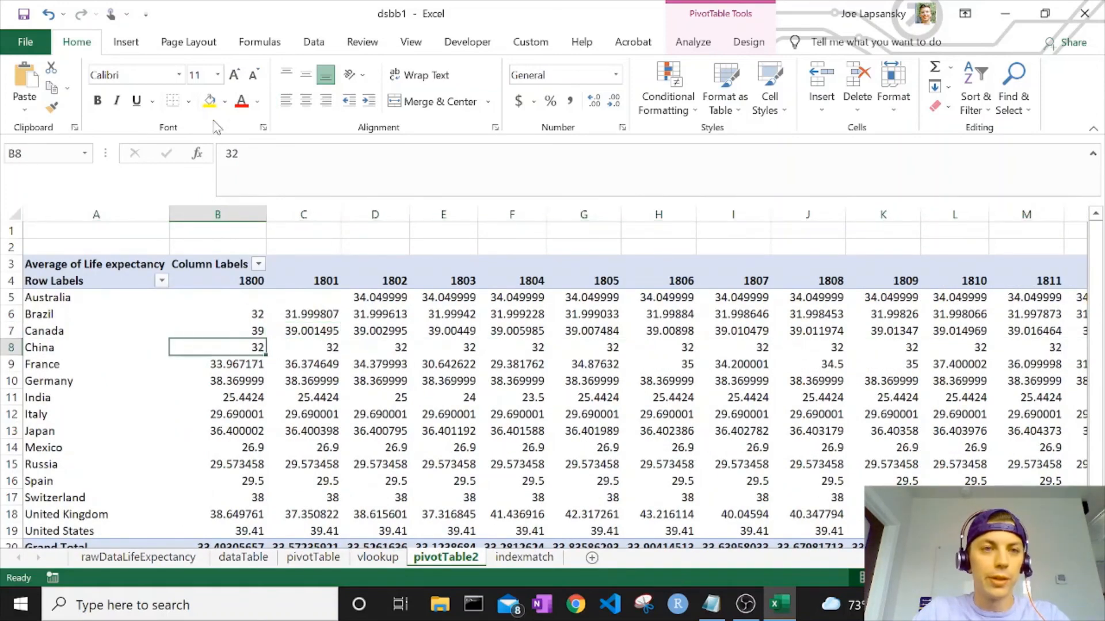
{"action": "left_click", "coordinate": [209, 100]}
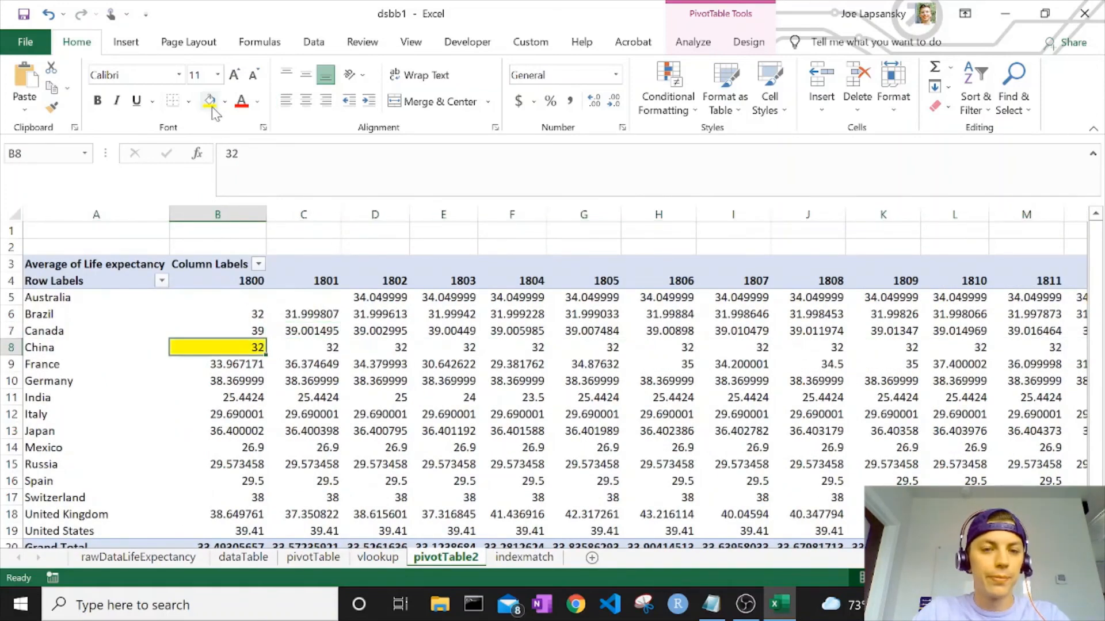
{"action": "left_click", "coordinate": [542, 567]}
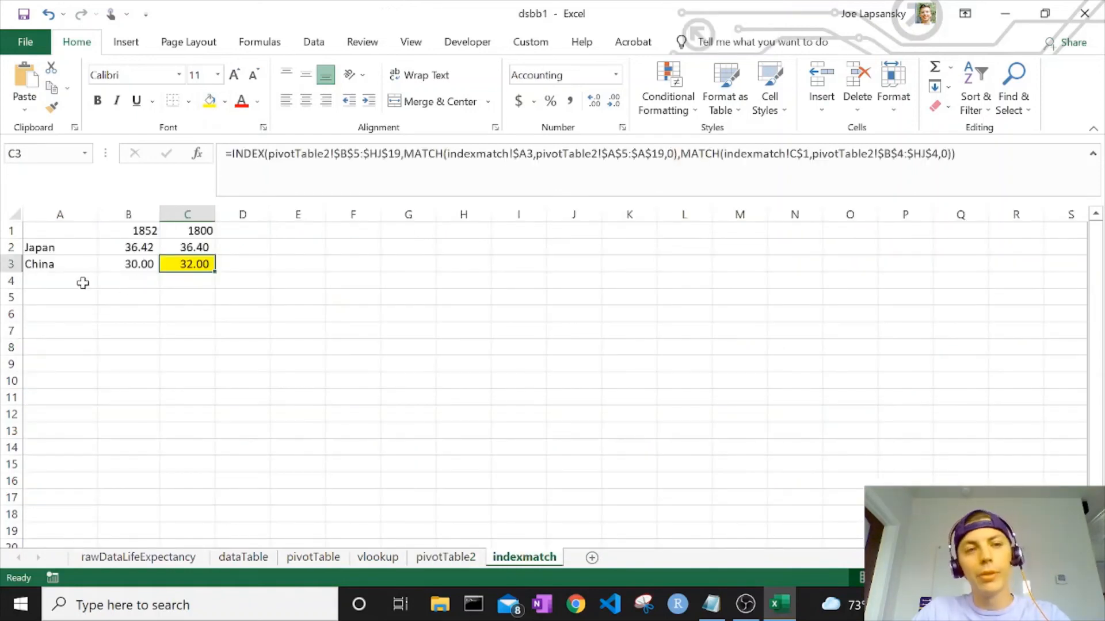
{"action": "left_click_drag", "start_coordinate": [81, 282], "coordinate": [63, 408]}
{"action": "left_click_drag", "start_coordinate": [206, 231], "coordinate": [373, 229]}
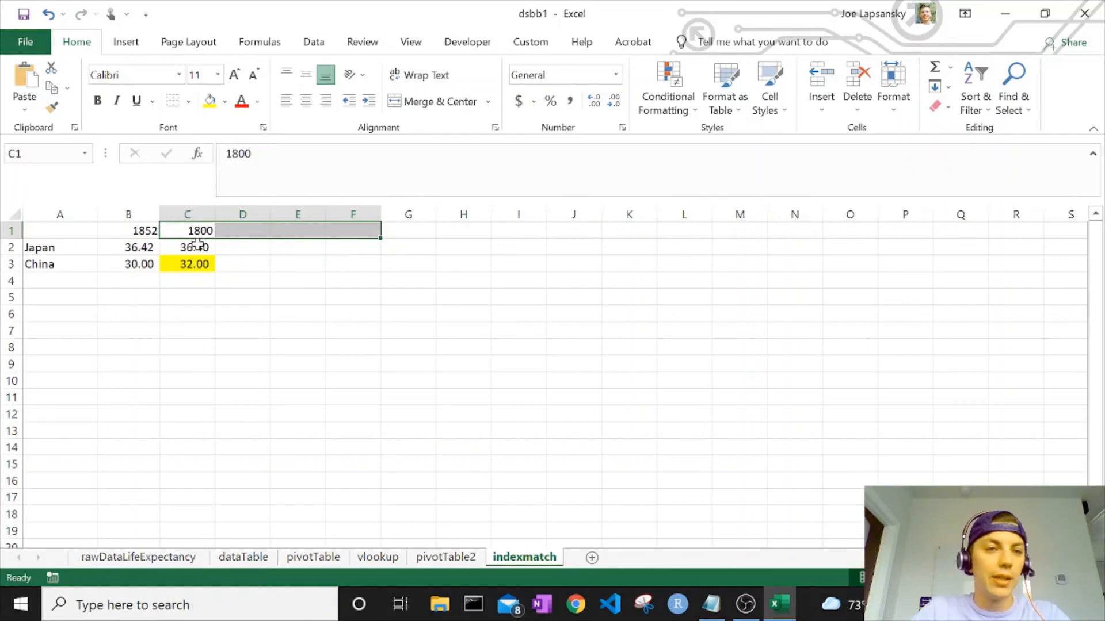
{"action": "left_click_drag", "start_coordinate": [196, 247], "coordinate": [197, 264]}
{"action": "left_click", "coordinate": [348, 294]}
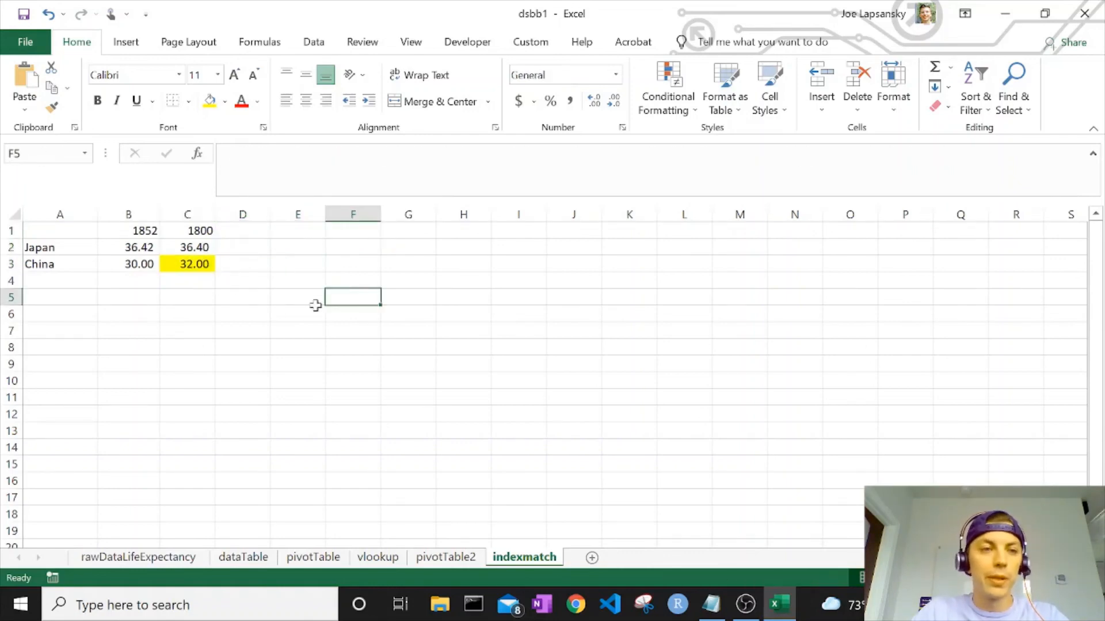